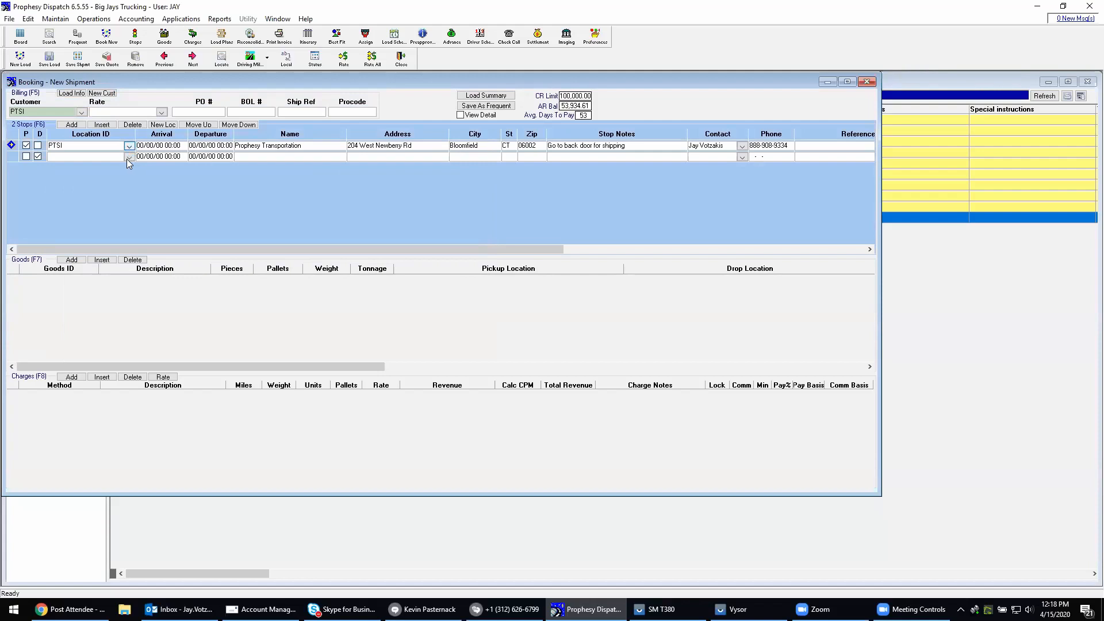
Find Milwaukee Company (MILW) in the location list and assign it as the delivery stop
click(127, 159)
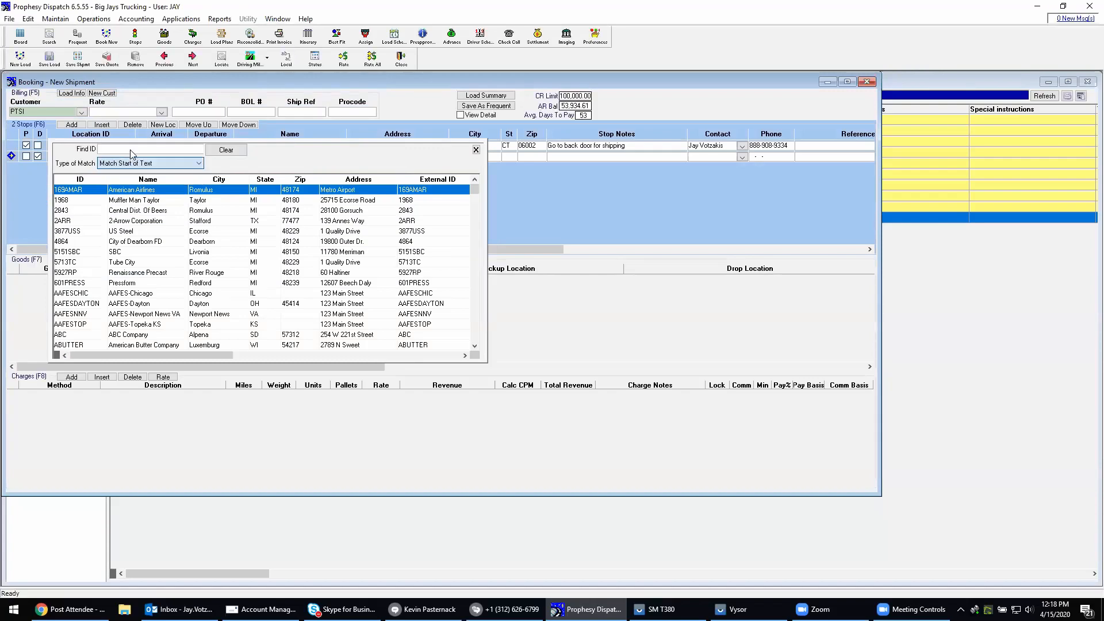
click(130, 150)
text(milwau)
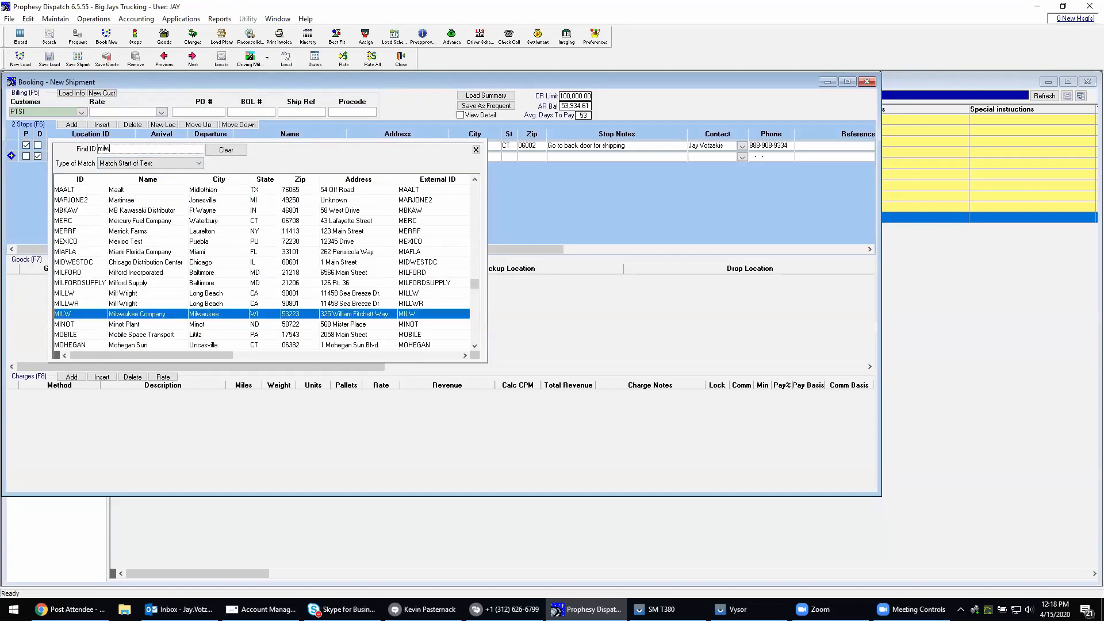
double_click(137, 315)
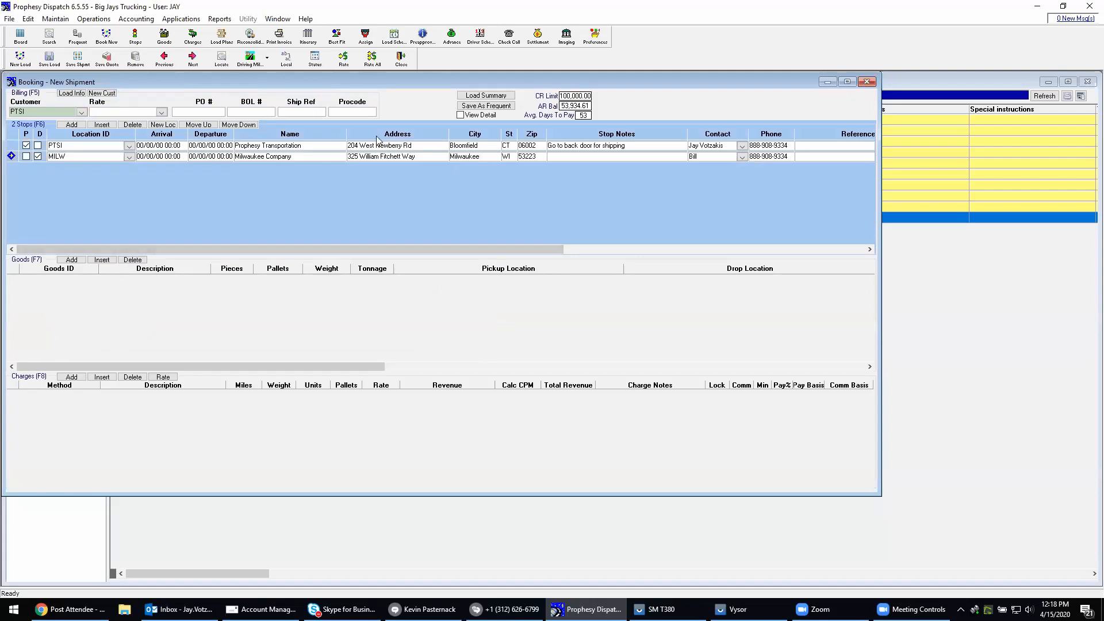
Set the arrival to 04/15/20 12:30 for the pickup stop and 04/16/20 12:30 for the delivery stop
click(481, 147)
click(470, 158)
click(174, 149)
click(166, 157)
double_click(166, 160)
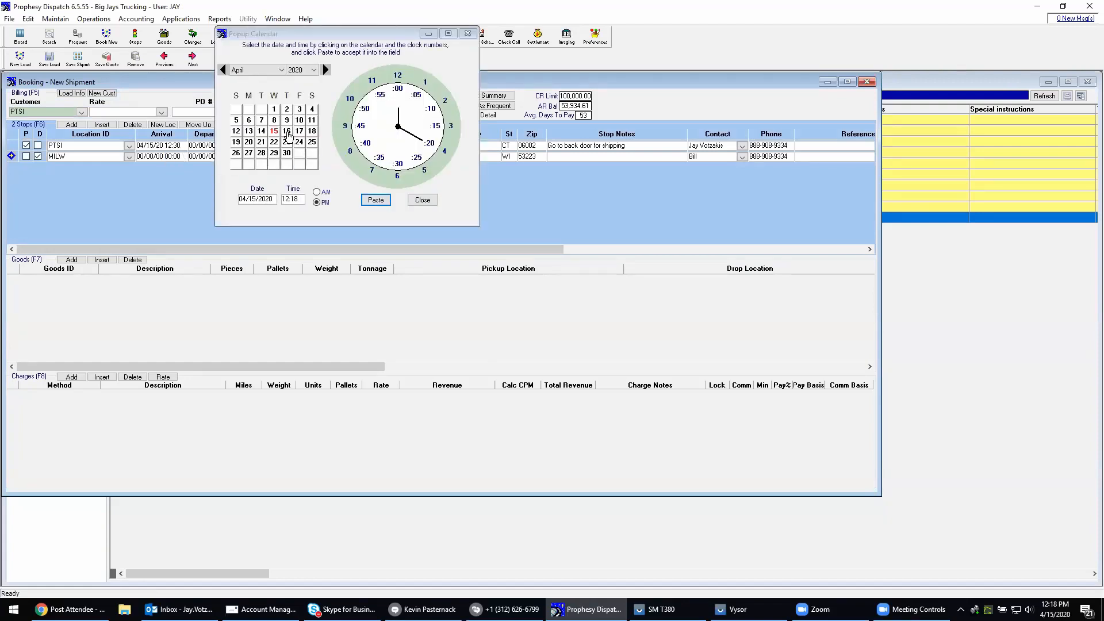
click(287, 131)
click(398, 165)
click(377, 200)
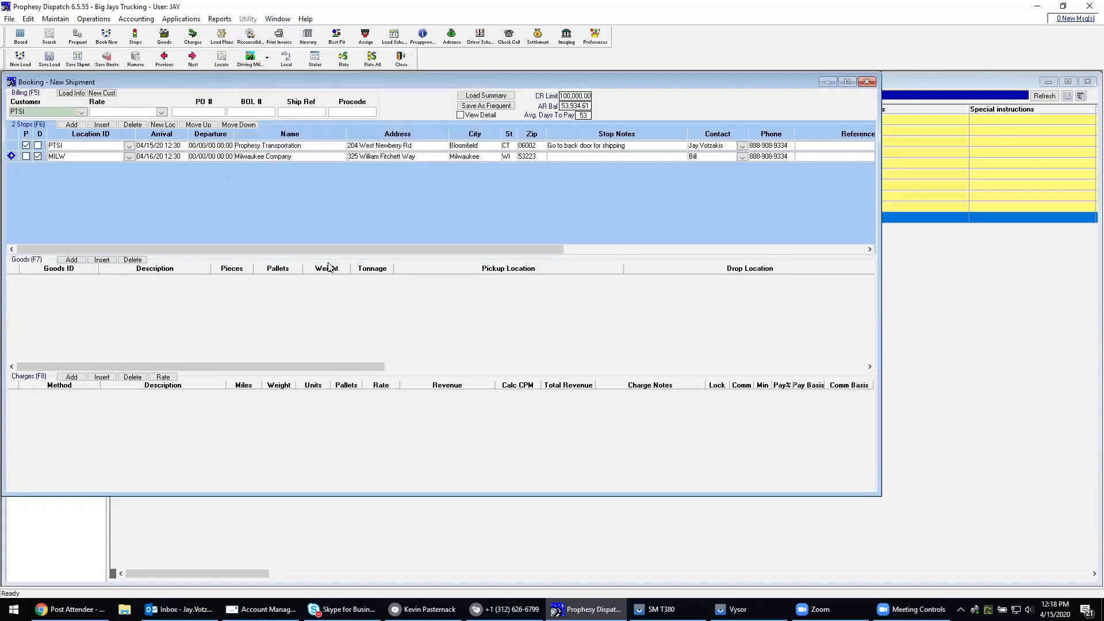
Add a goods line to the shipment with the goods ID FAK, Freight All Kinds
click(256, 306)
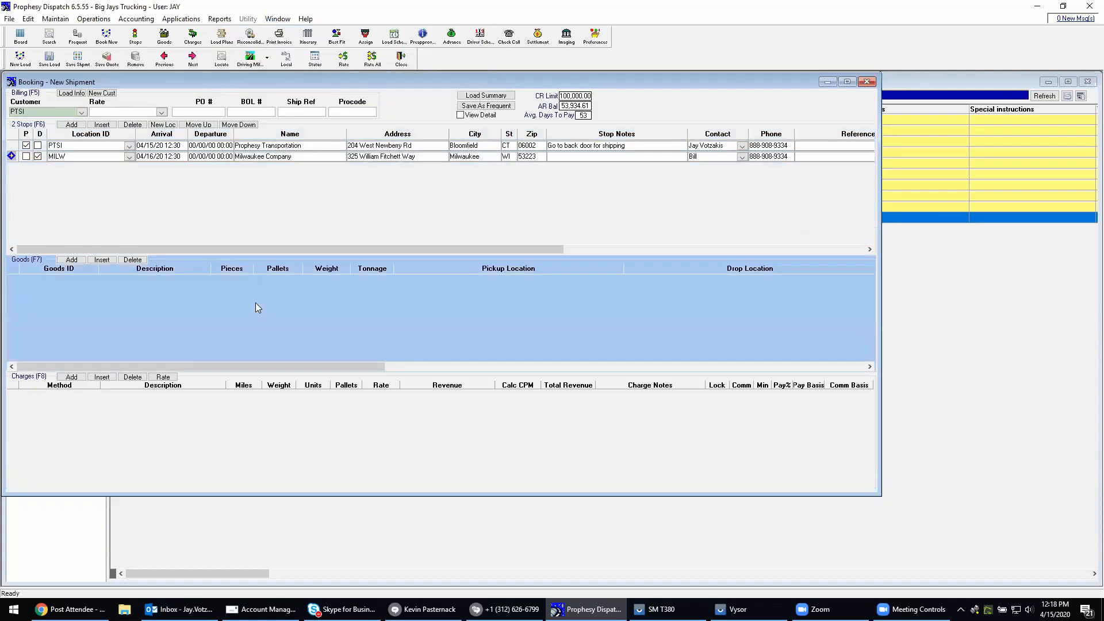
click(71, 260)
click(92, 280)
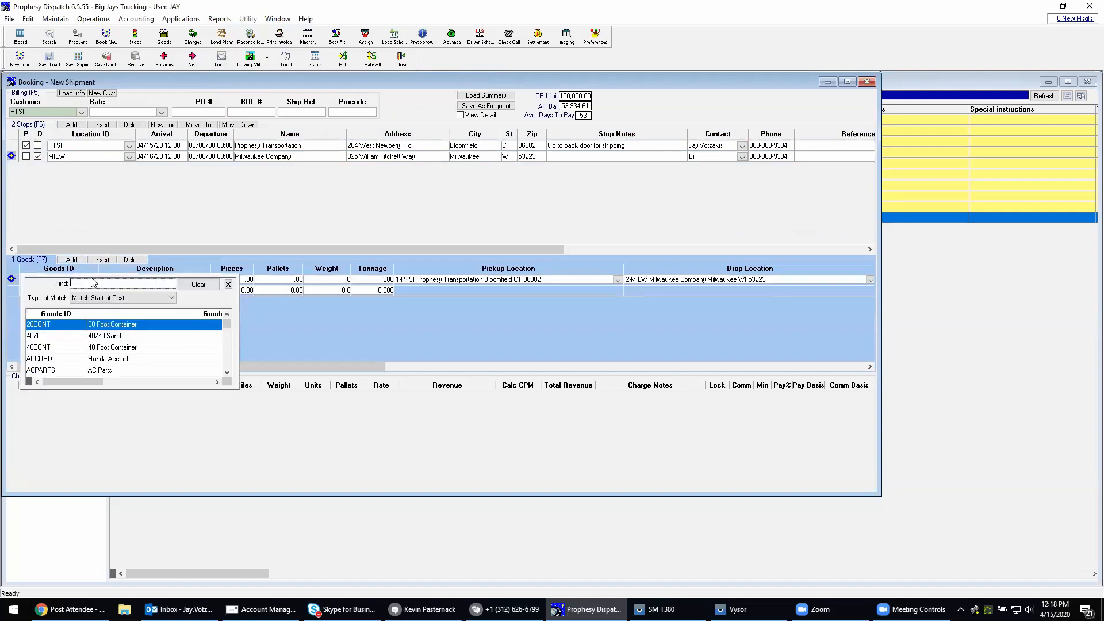
text(fa)
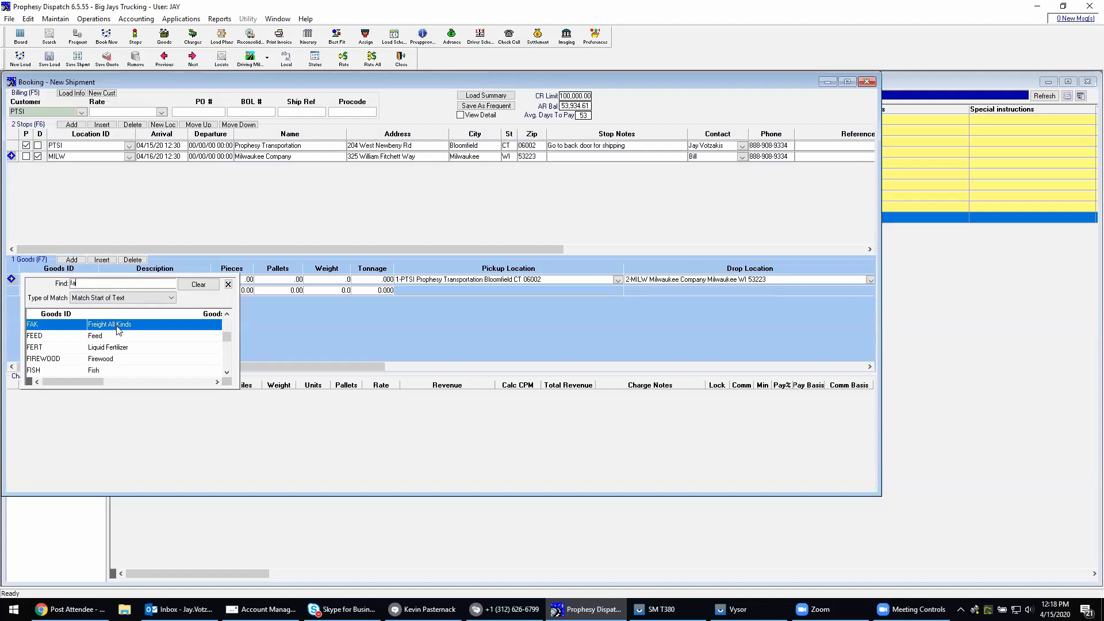
click(118, 329)
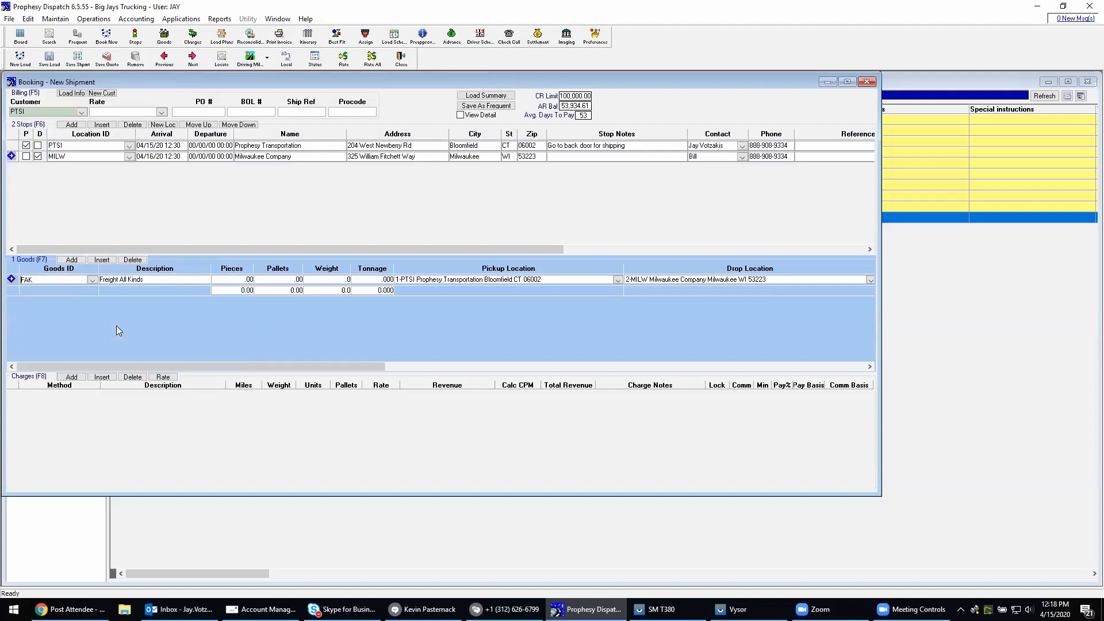
Set the goods line to 2,500 pieces, 25 pallets and a weight of 25,000
click(218, 279)
text(2,500)
key(Tab)
text(25)
key(Tab)
text(25000)
Rate the shipment to fill in its charges, and save it as a load
click(215, 435)
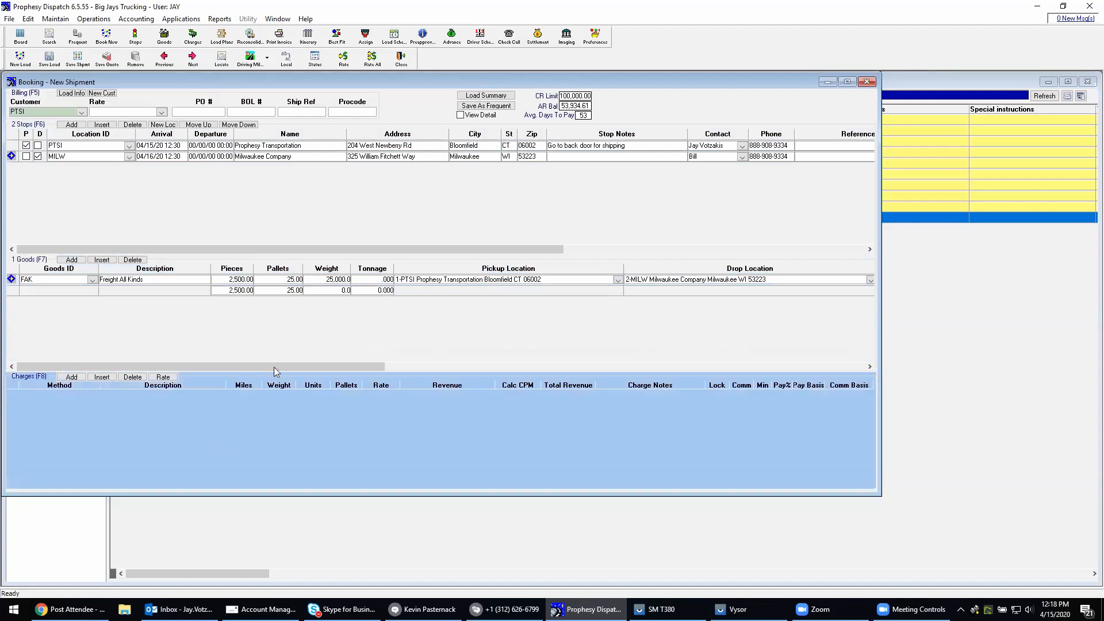
click(345, 55)
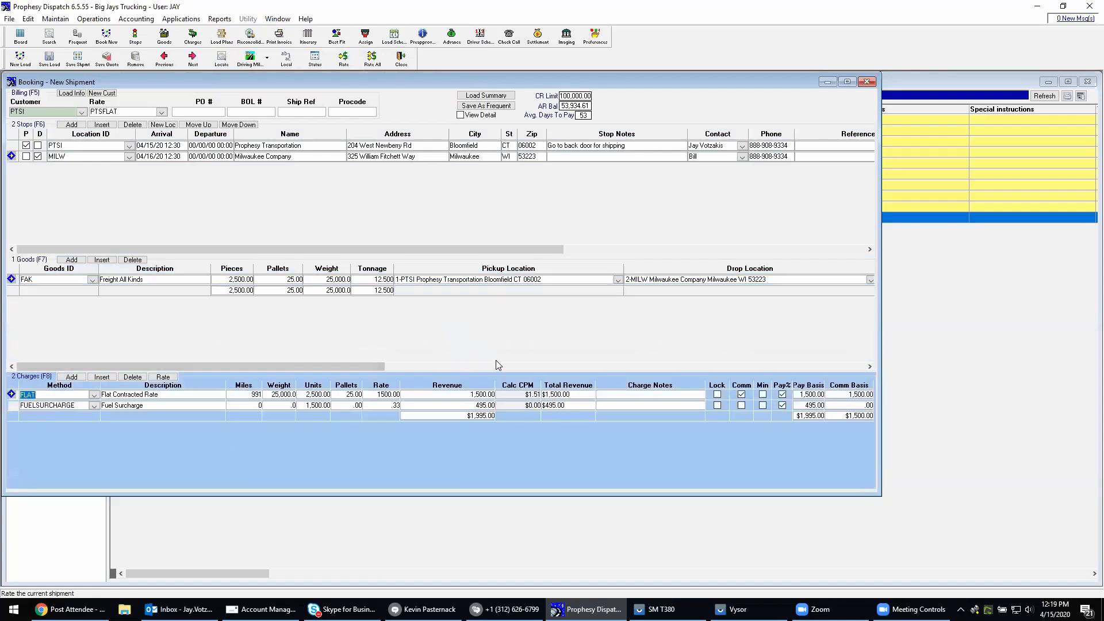
click(49, 57)
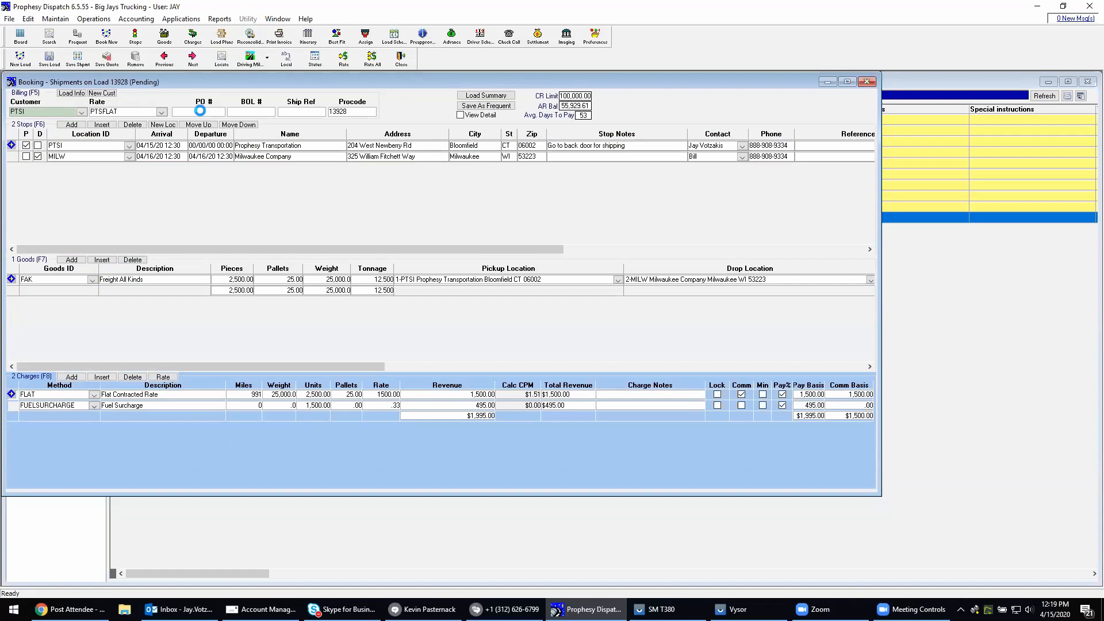
Enter the PO number and set the ship reference to 7878 in the load's billing information
click(175, 113)
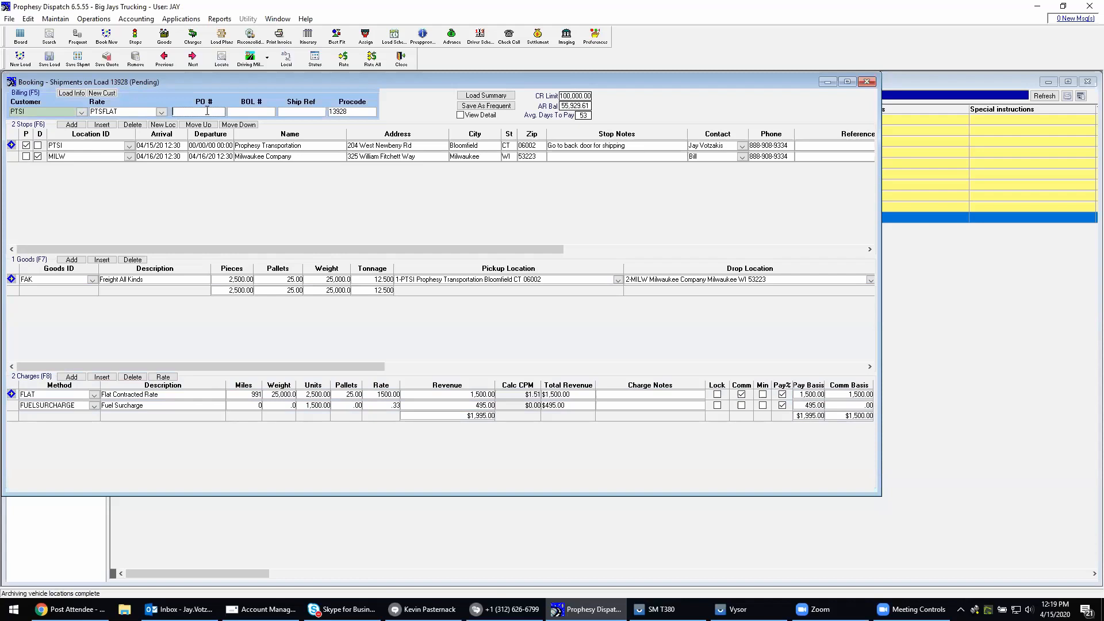
text(9898)
click(298, 112)
text(7878)
Add a special instruction in the billing detail asking to call the contact at the dock, hide the detail and save the load
click(477, 115)
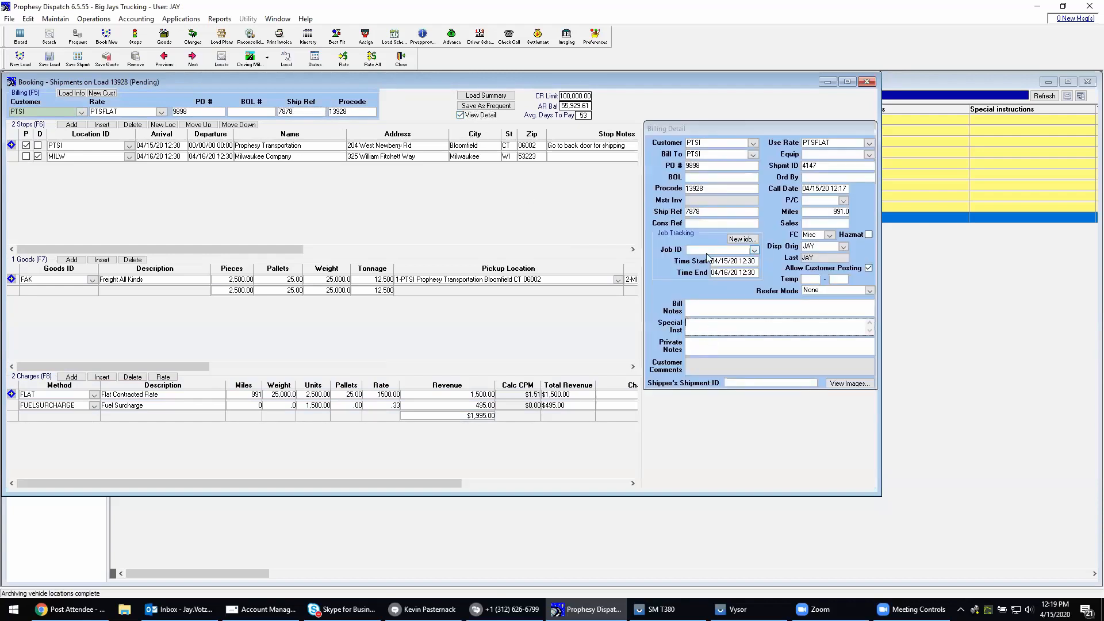
text(Please call Jay at the dock)
click(484, 115)
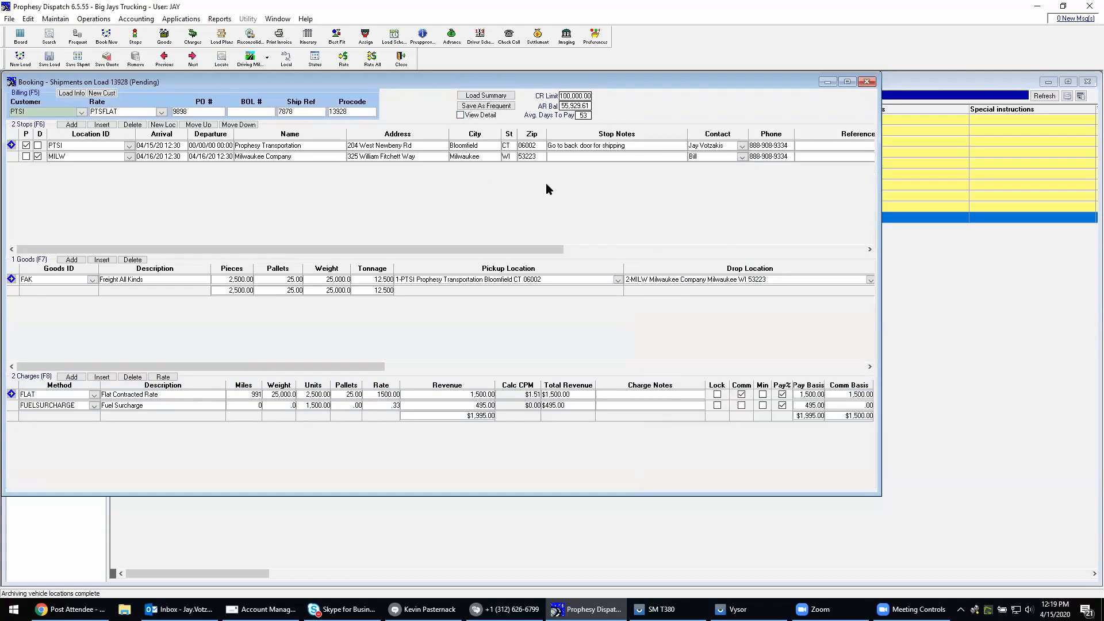
click(46, 59)
Close the booking and the Dispatch Board, and open the Load Scheduler with its pending loads expanded
click(401, 58)
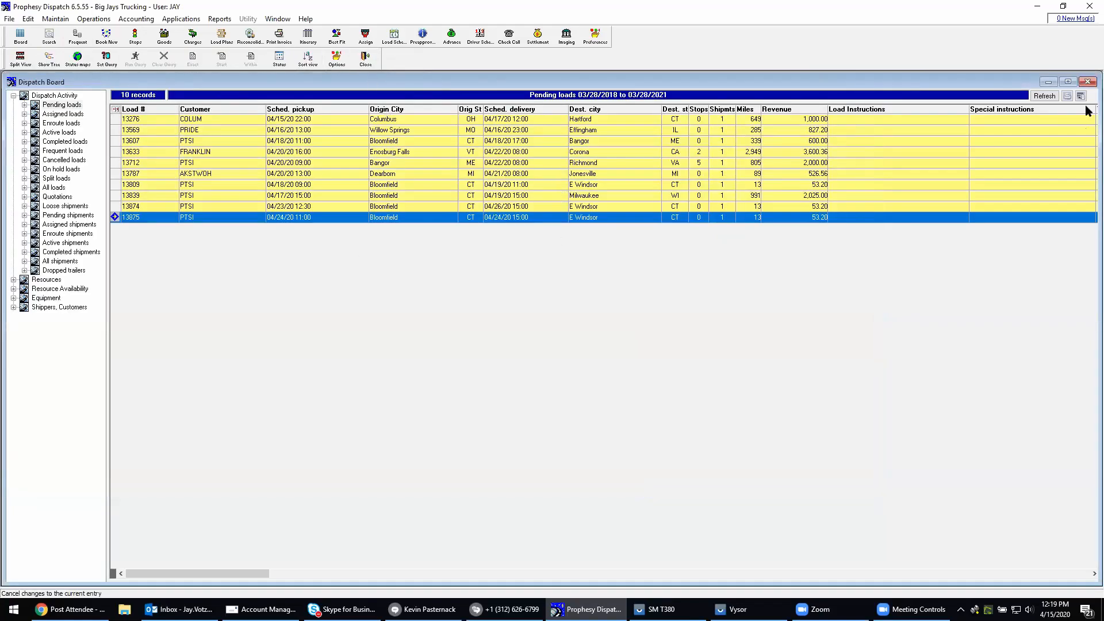
click(1088, 82)
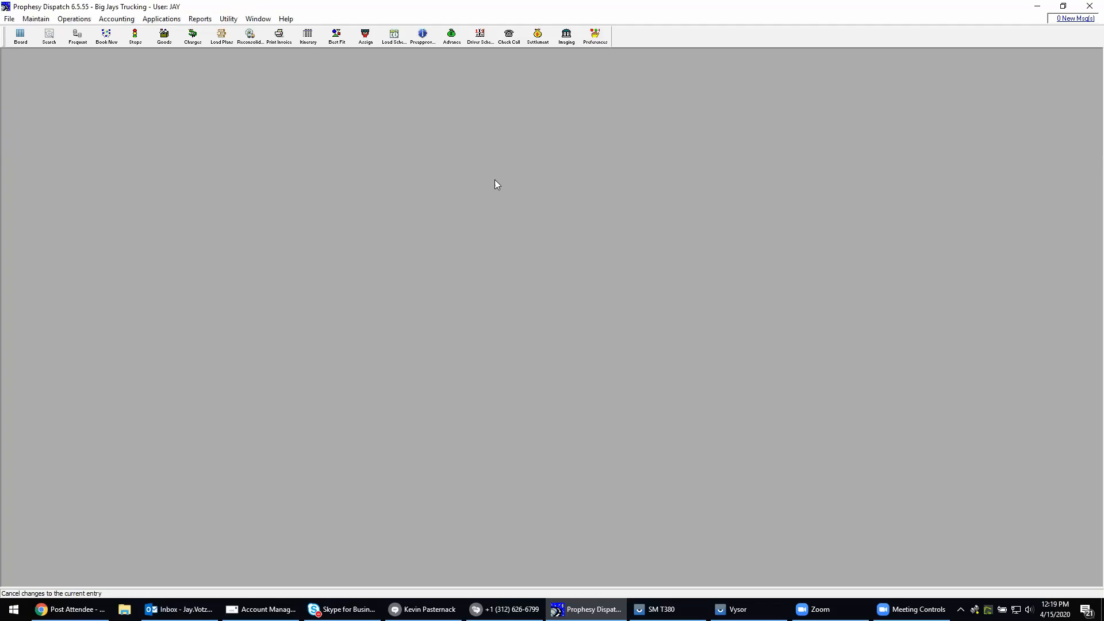
click(395, 38)
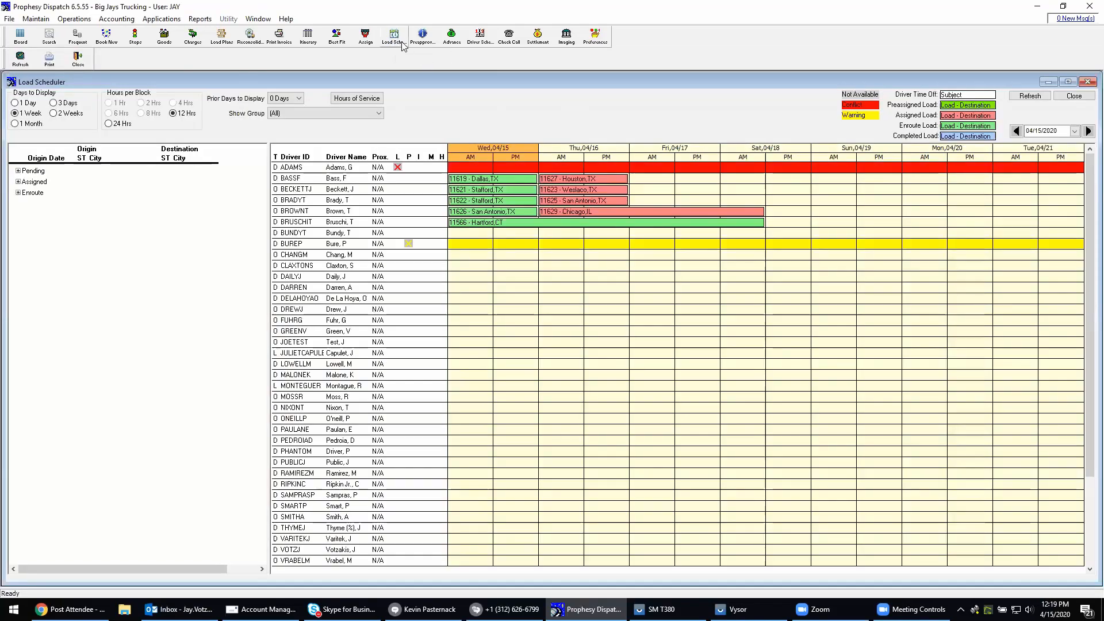
click(18, 171)
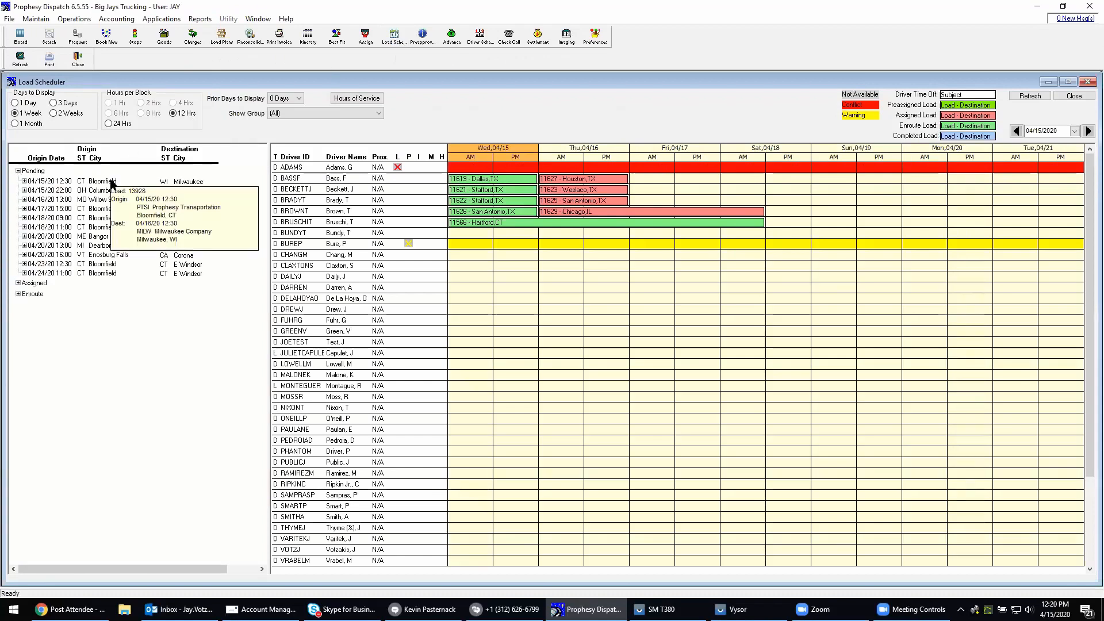
Examine the pending load details, the driver warning indicators and the loads already scheduled for the drivers
mouse_move(102, 232)
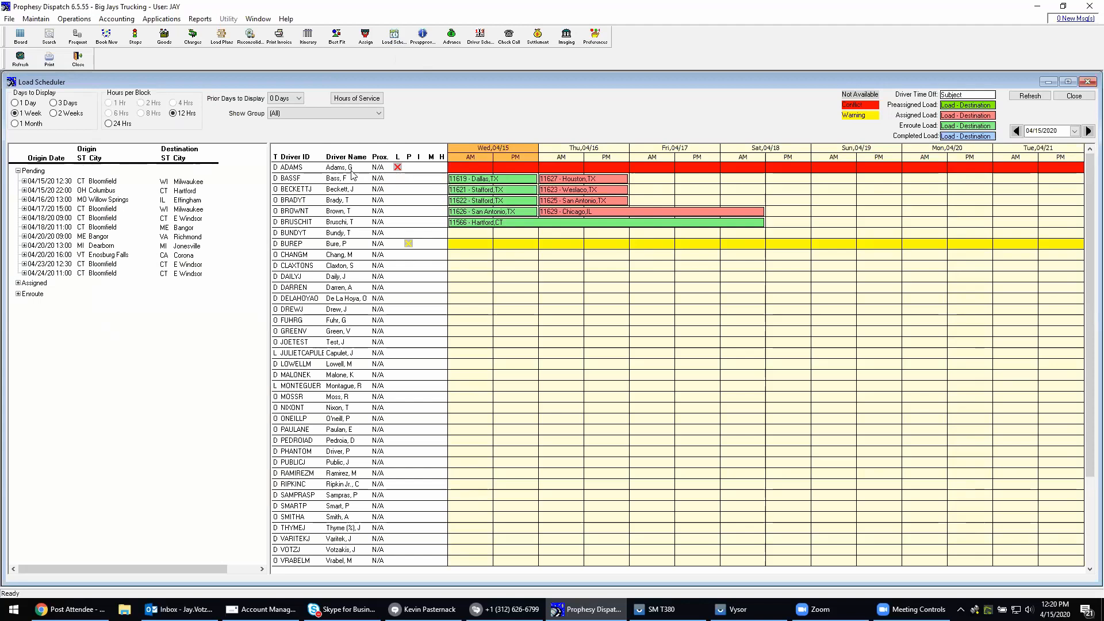
mouse_move(398, 170)
mouse_move(410, 248)
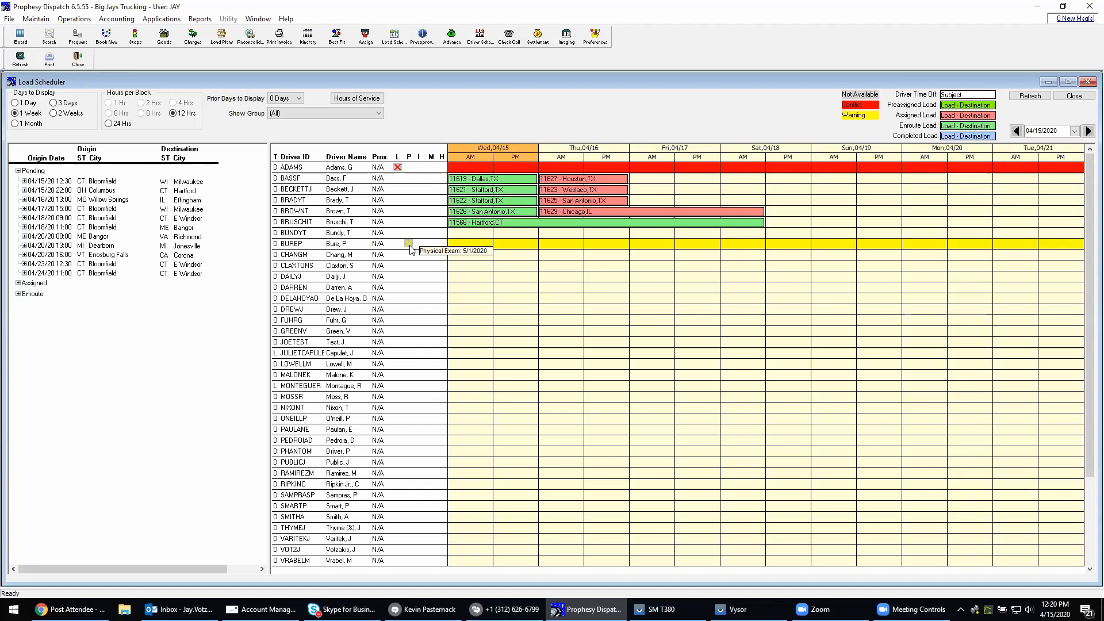
mouse_move(357, 178)
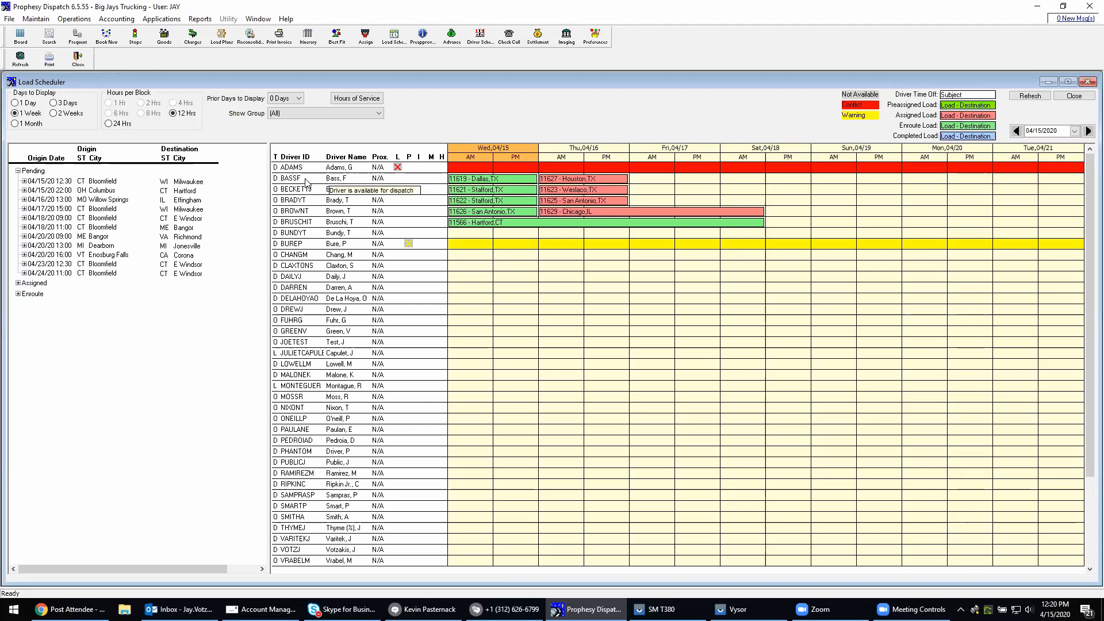
mouse_move(458, 186)
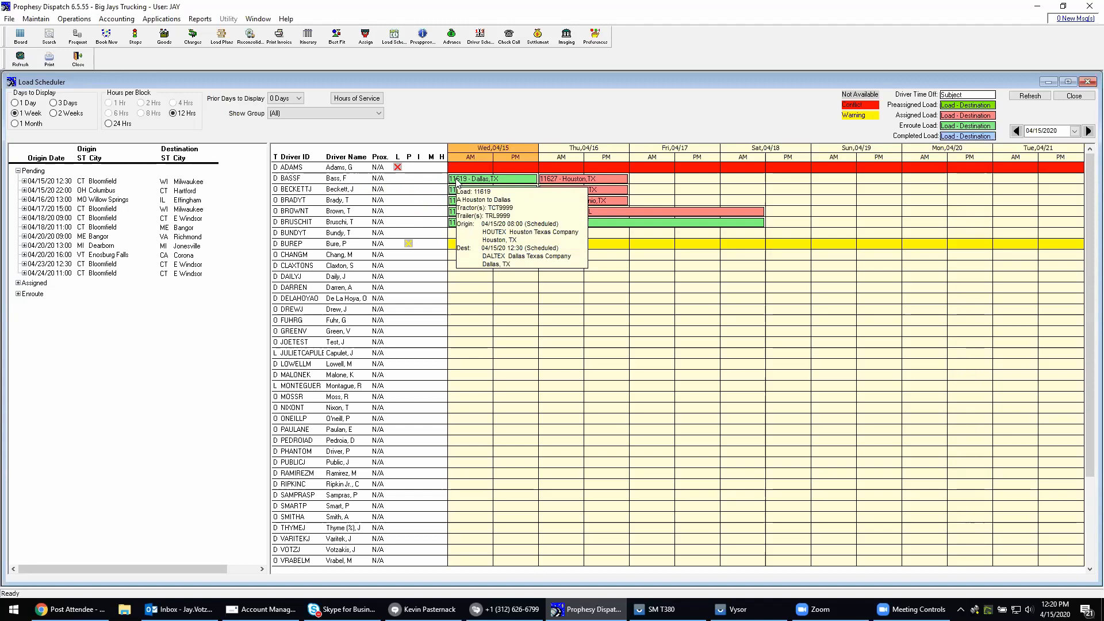
mouse_move(552, 181)
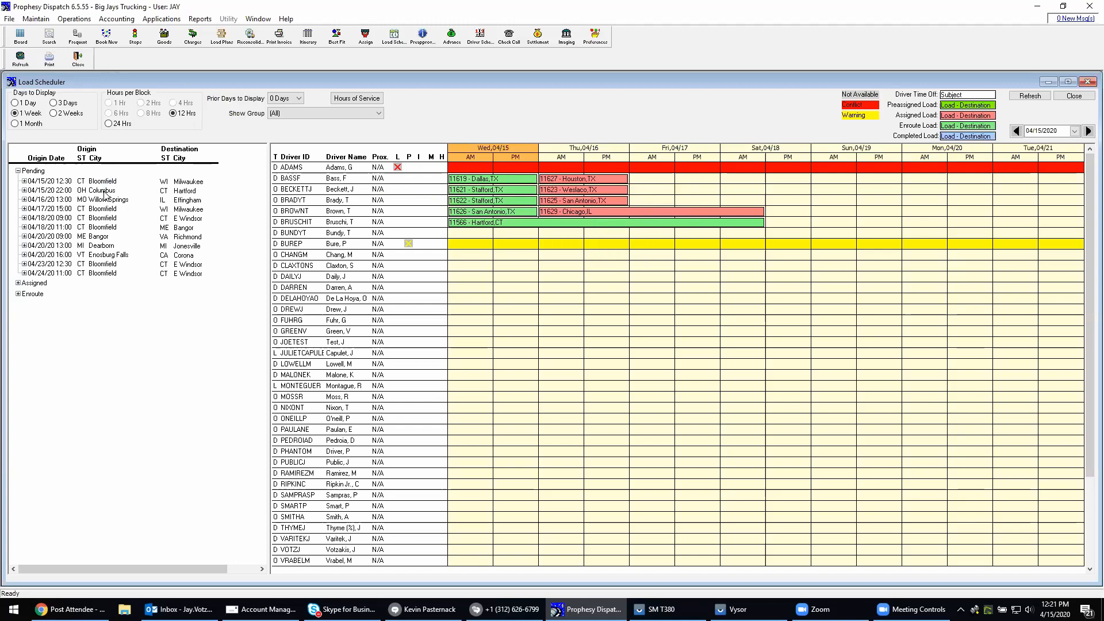
Select the pending Columbus to Hartford load of 04/15/20 22:00 to compare the drivers against it
mouse_move(104, 194)
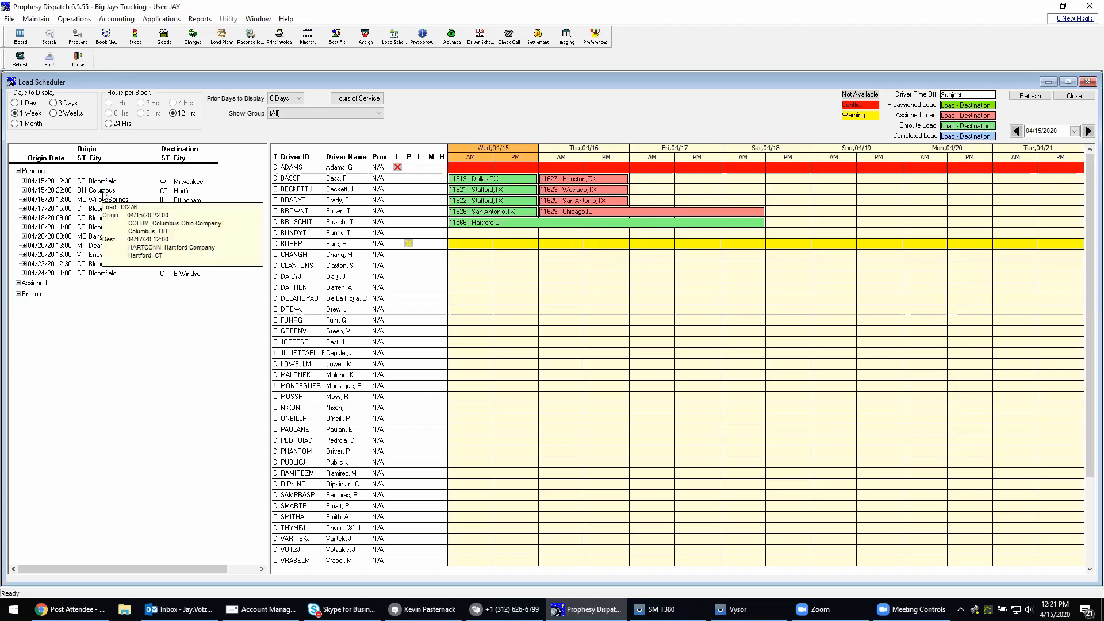
click(104, 190)
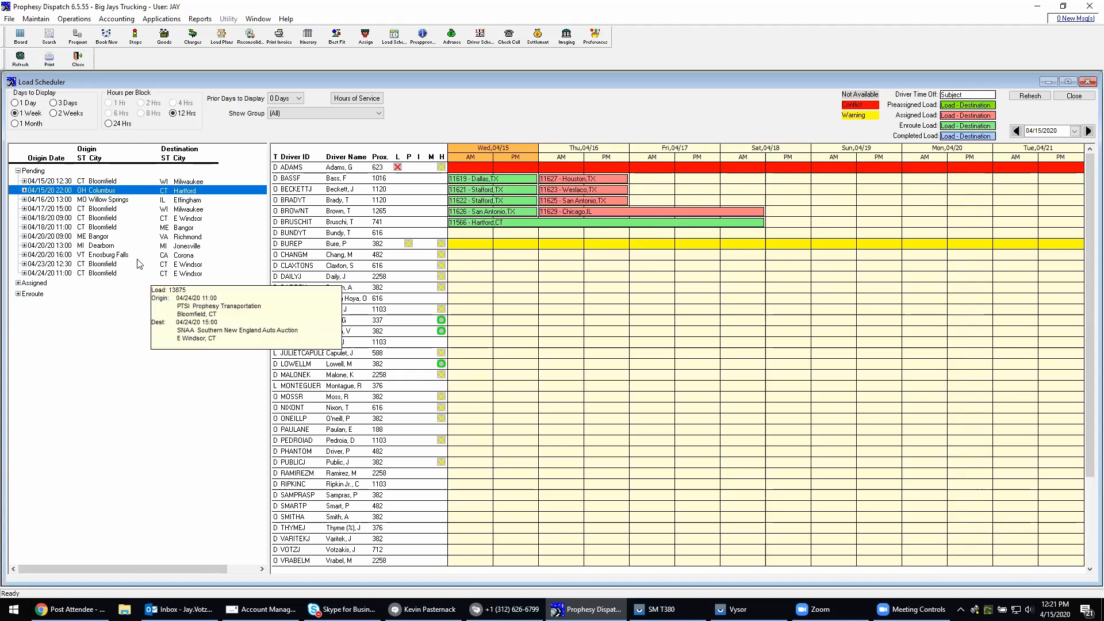
mouse_move(116, 191)
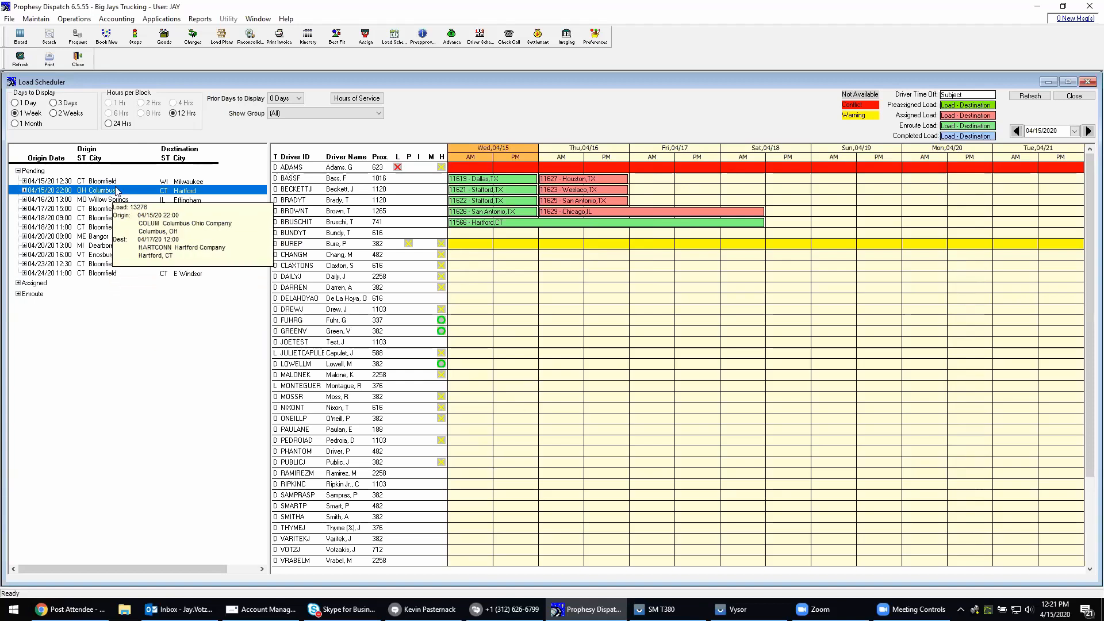
Check several drivers' hours-of-service indicators, and open the Hours of Service Totals of the second driver marked green
mouse_move(443, 466)
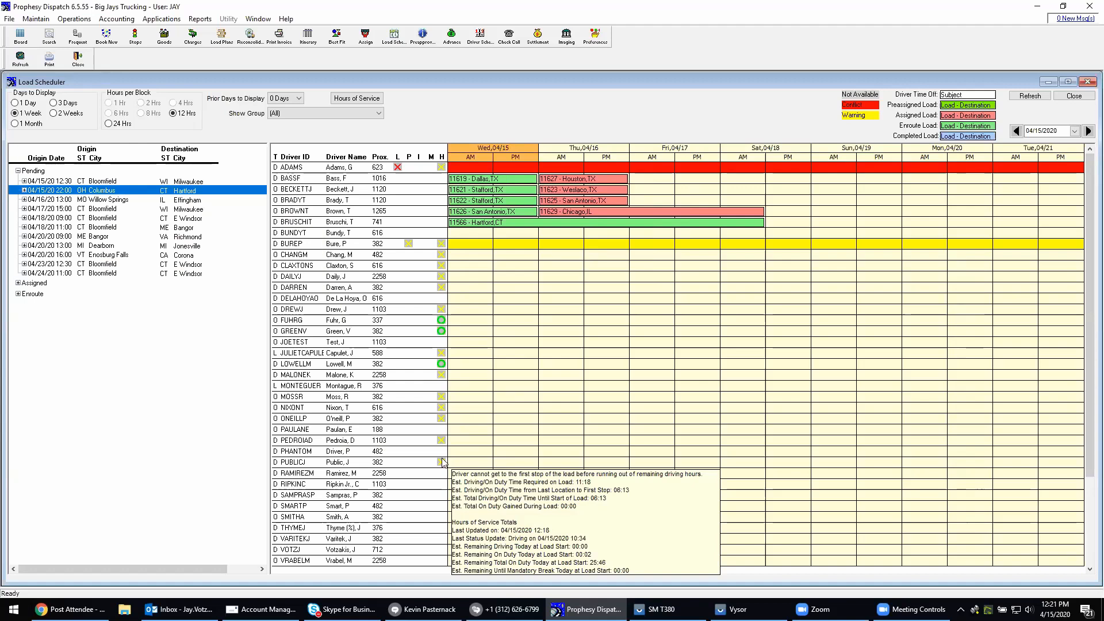
mouse_move(444, 443)
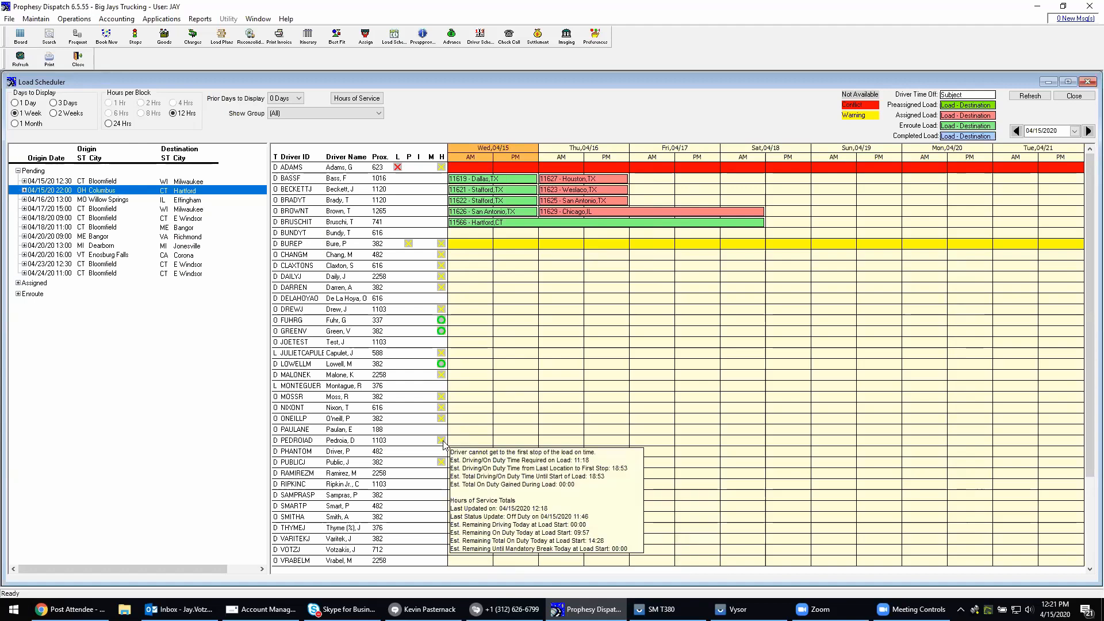
mouse_move(444, 423)
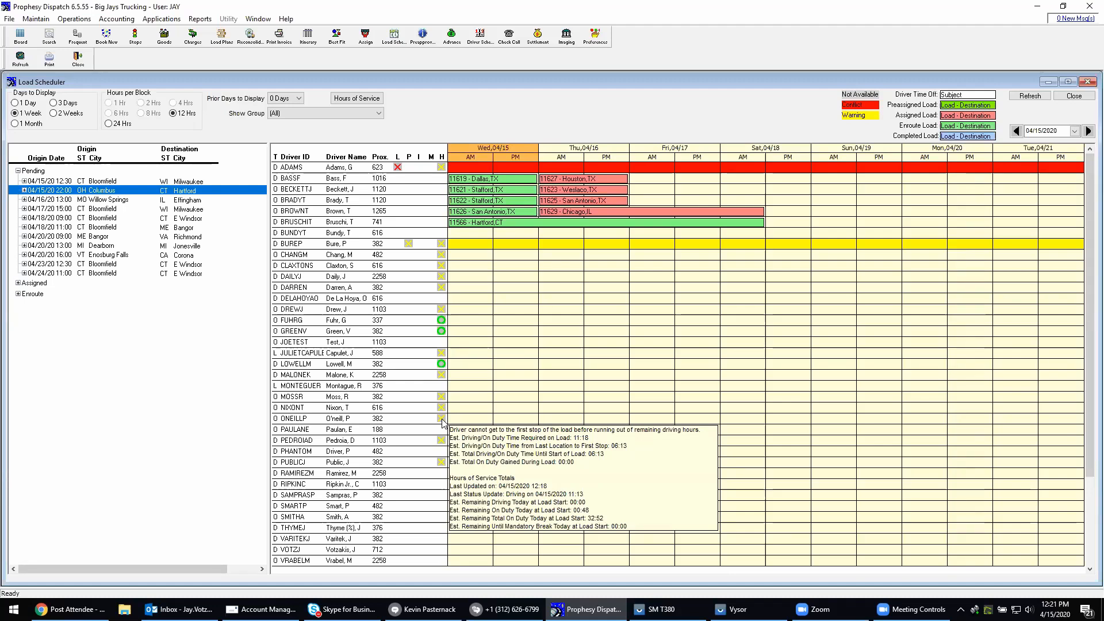
mouse_move(442, 366)
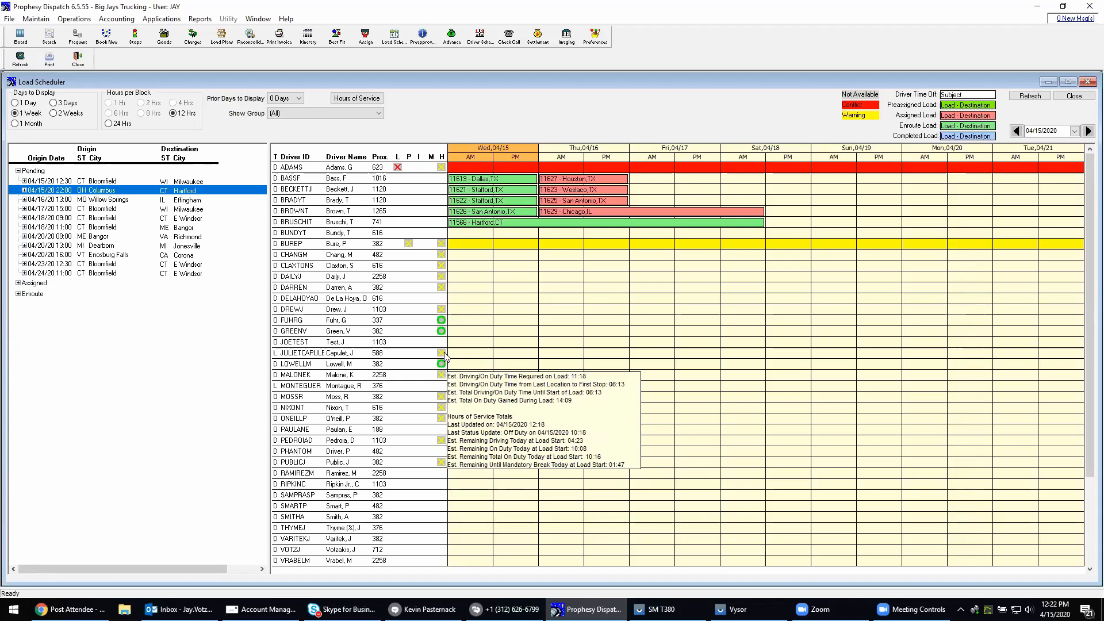
mouse_move(444, 334)
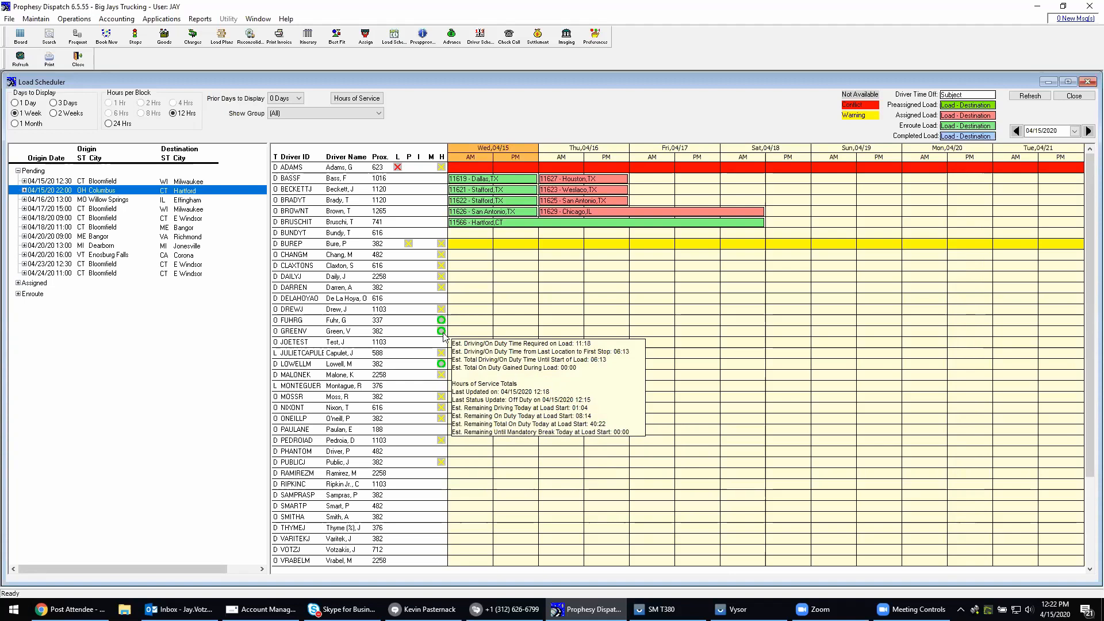
right_click(300, 333)
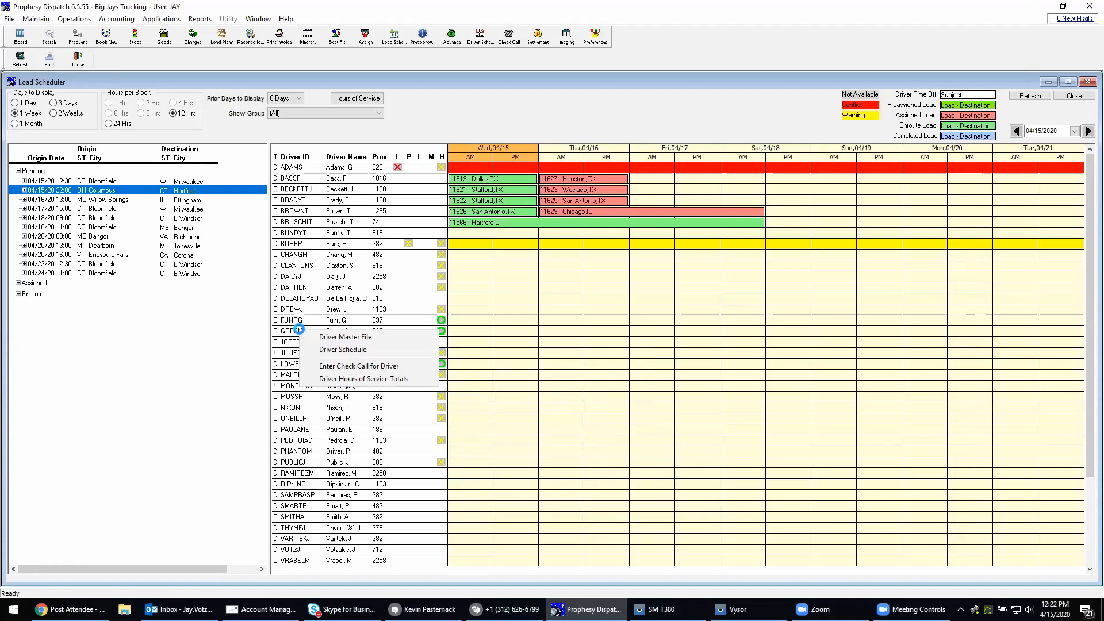
click(343, 379)
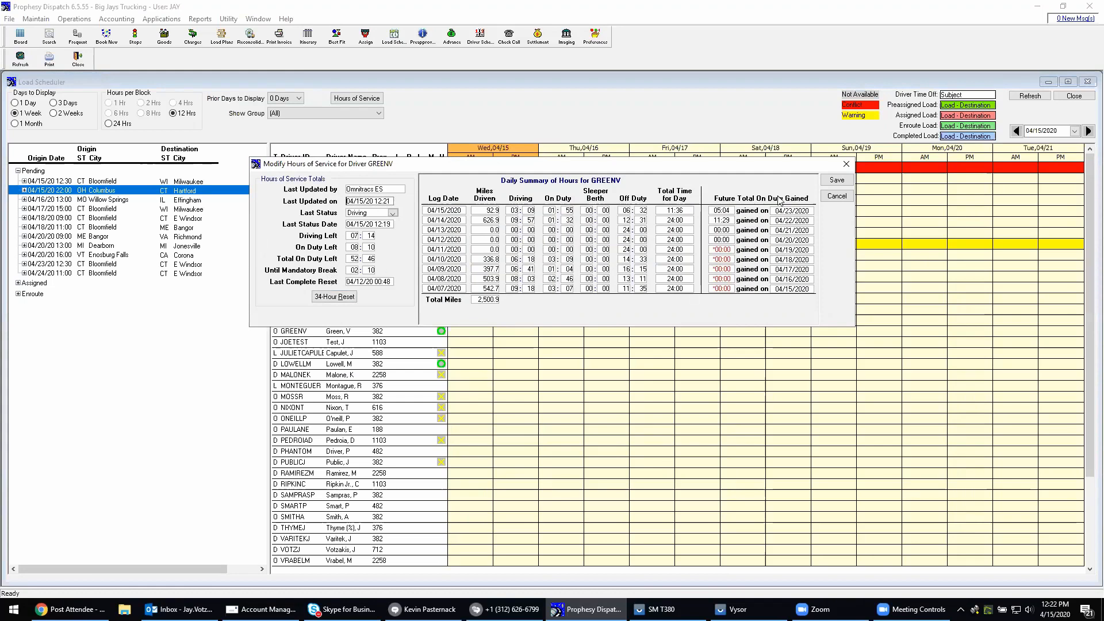
Close the Hours of Service window and select the pending Bloomfield to Milwaukee load of 04/15/20 12:30 to compare the drivers against it
click(837, 197)
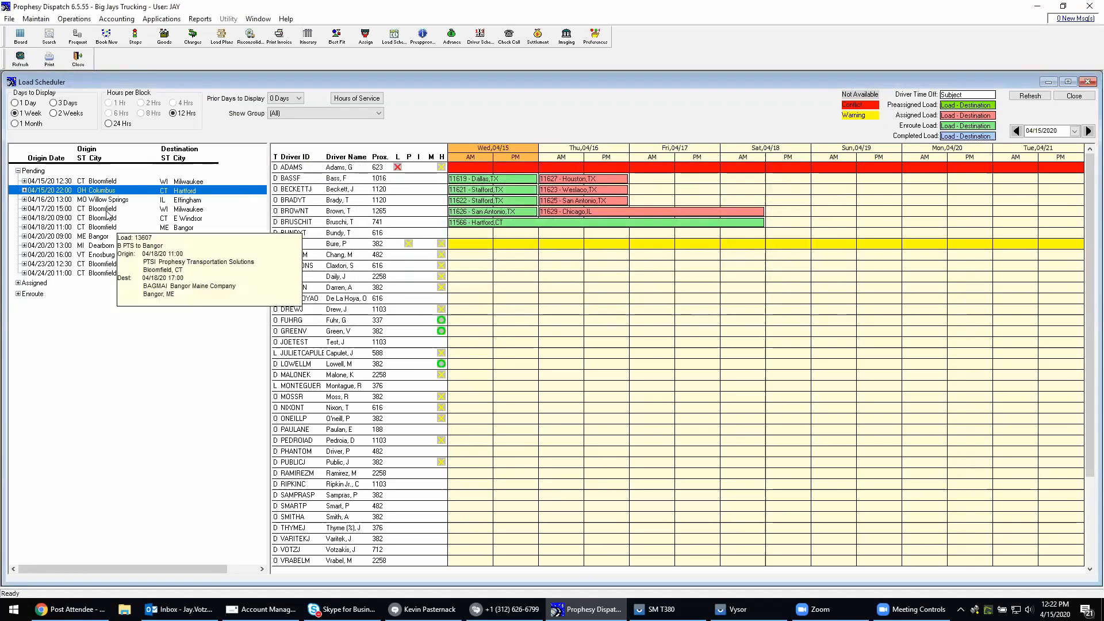
click(103, 181)
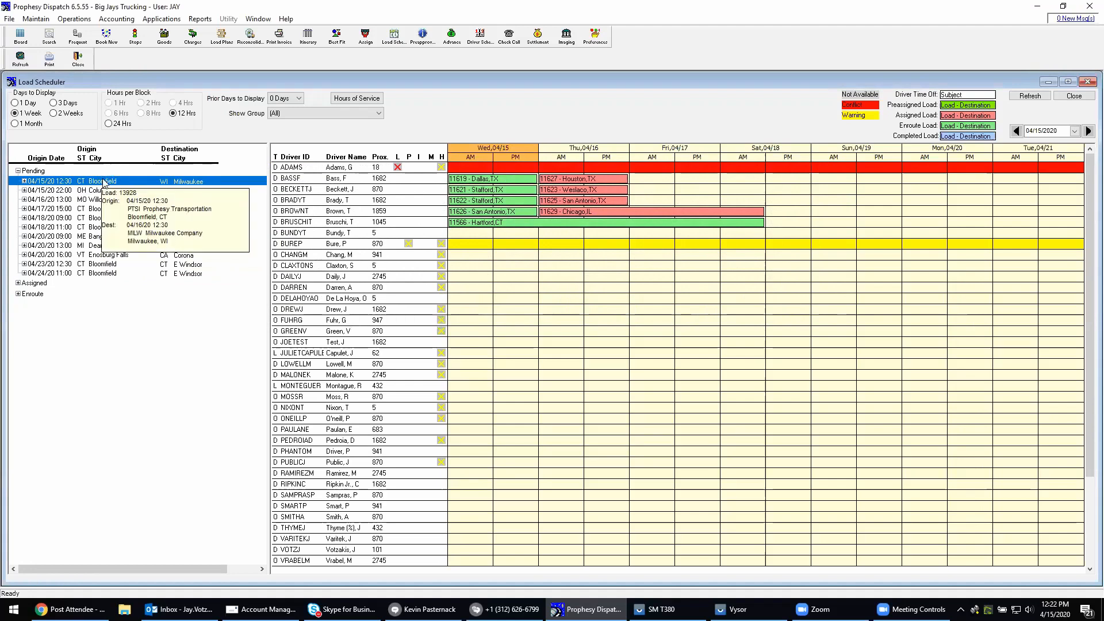
scroll(435, 502, down, 3)
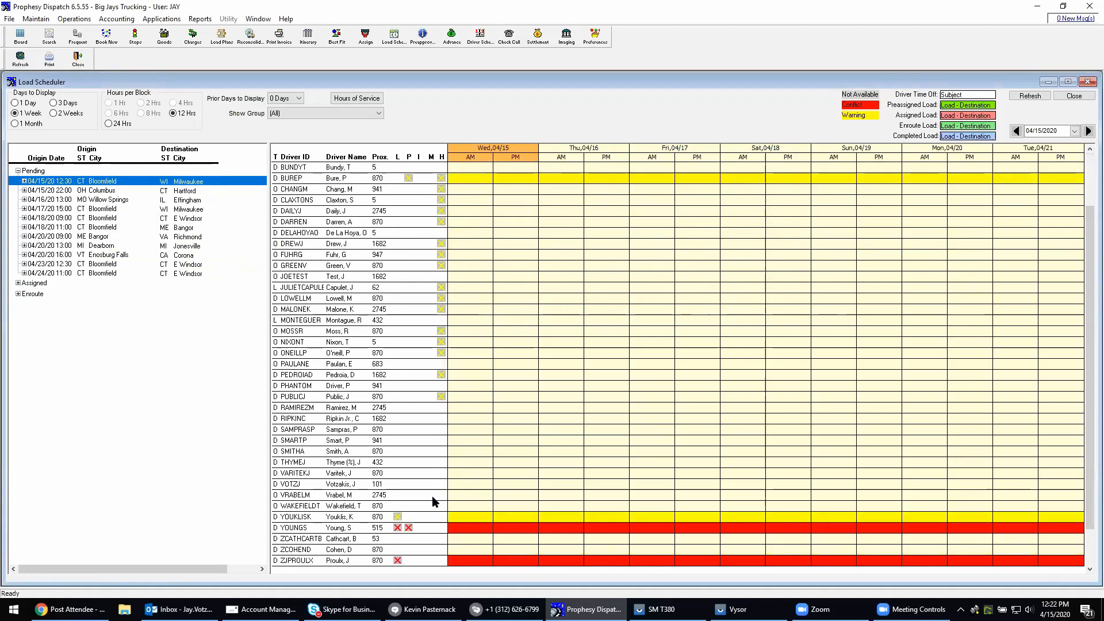
scroll(435, 501, up, 1)
Assign the Bloomfield to Milwaukee load to the driver with proximity 101, and check the load's details in that driver's schedule
mouse_move(142, 186)
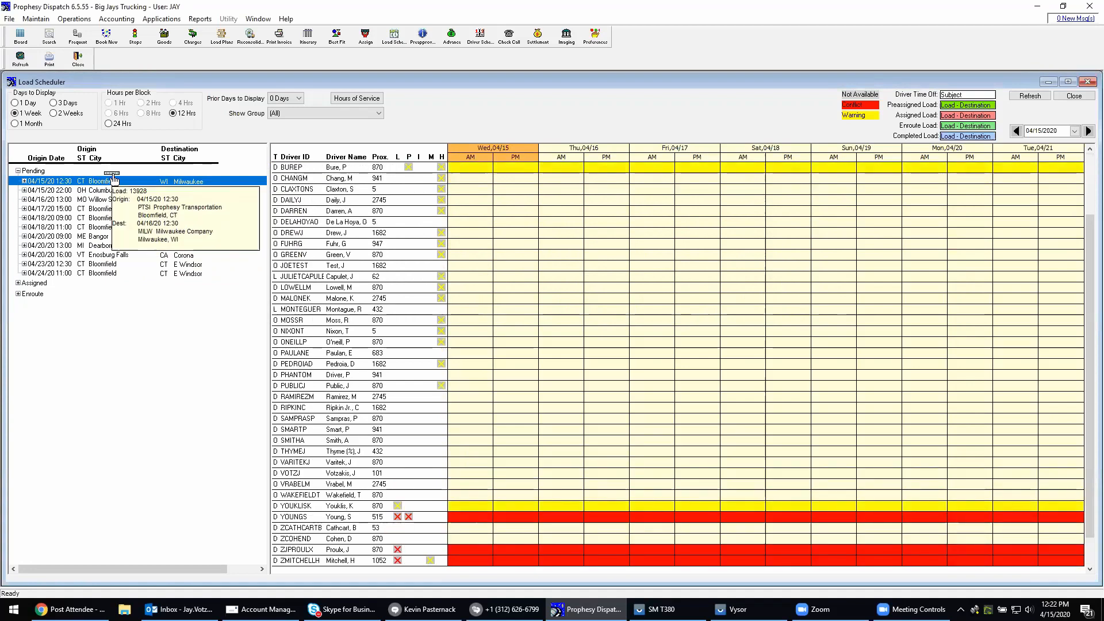
drag(239, 410, 302, 480)
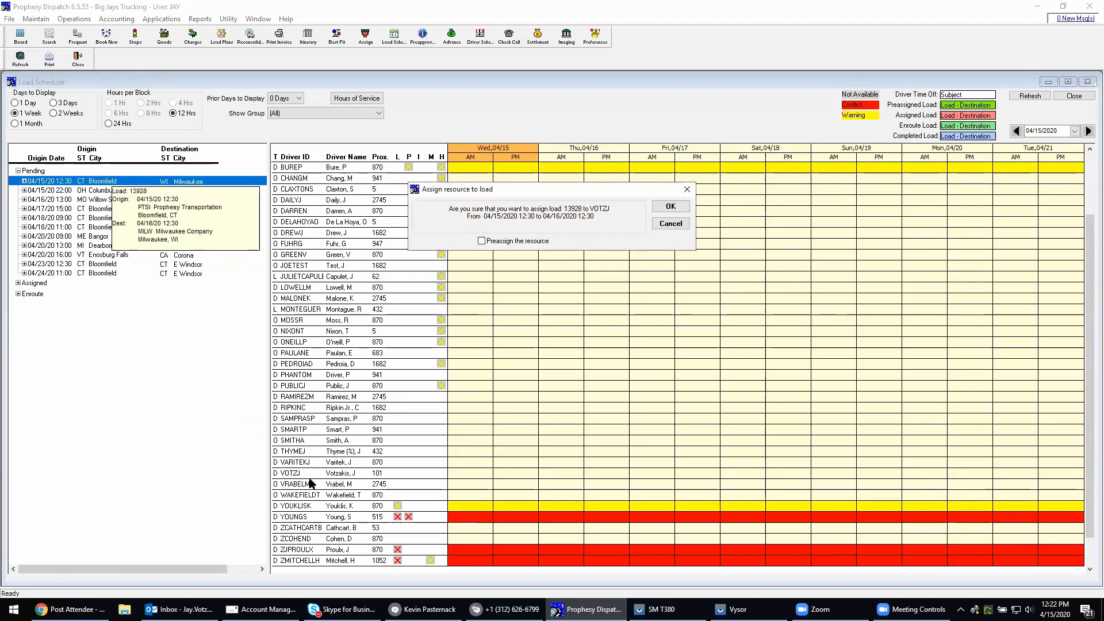
click(667, 208)
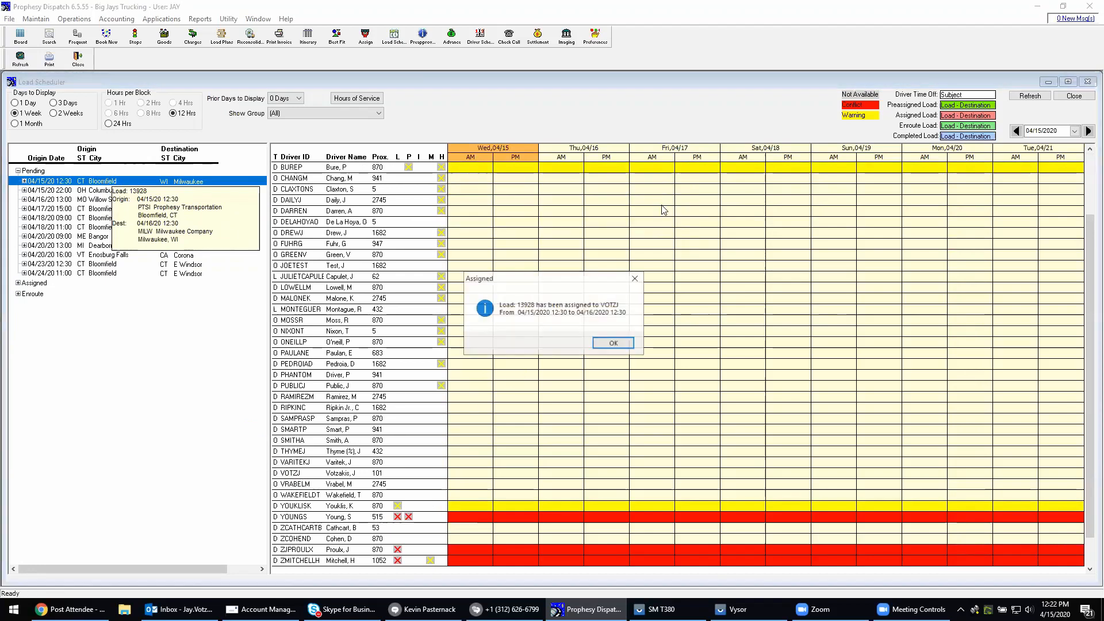
click(623, 345)
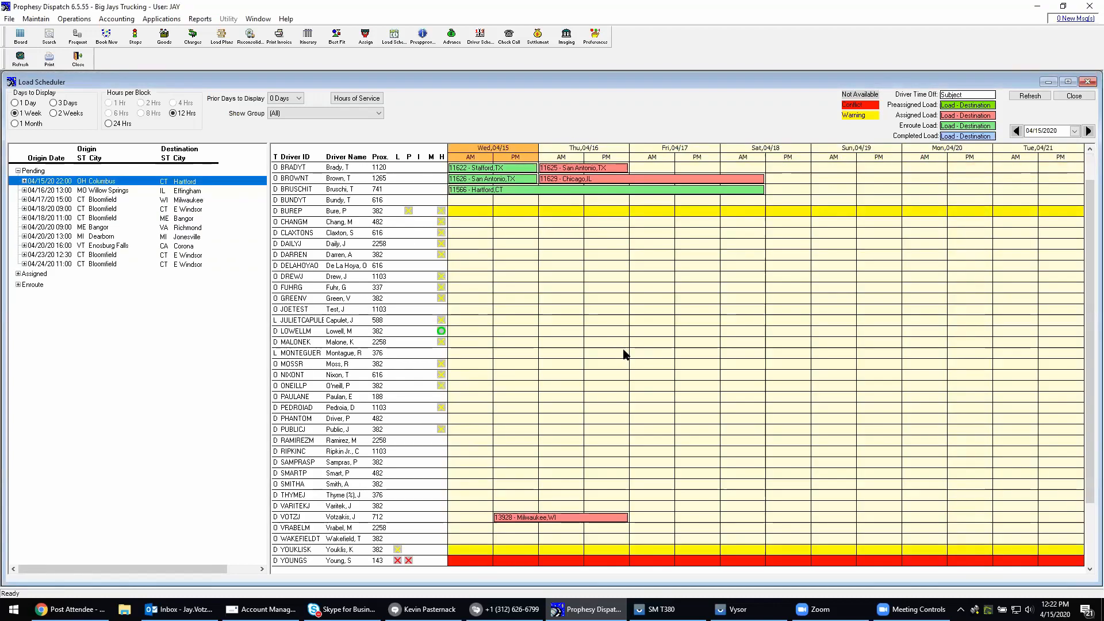
mouse_move(519, 520)
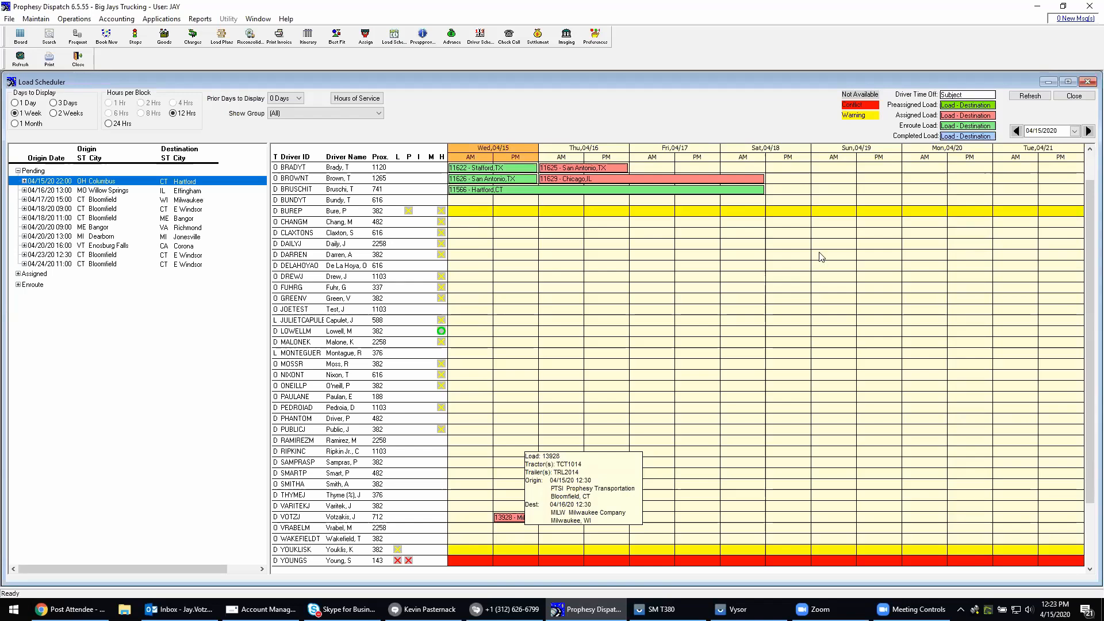
Close the Load Scheduler and send the driver of tractor TCT1014 the message "Please call the office" from the Mobile Message Center
click(1078, 96)
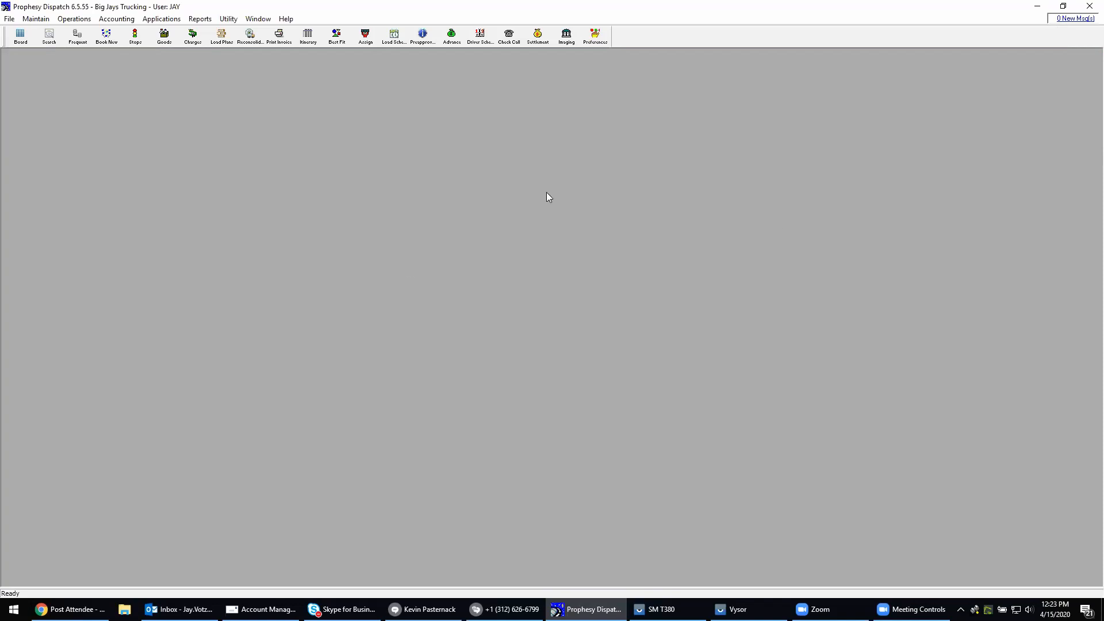
click(1080, 21)
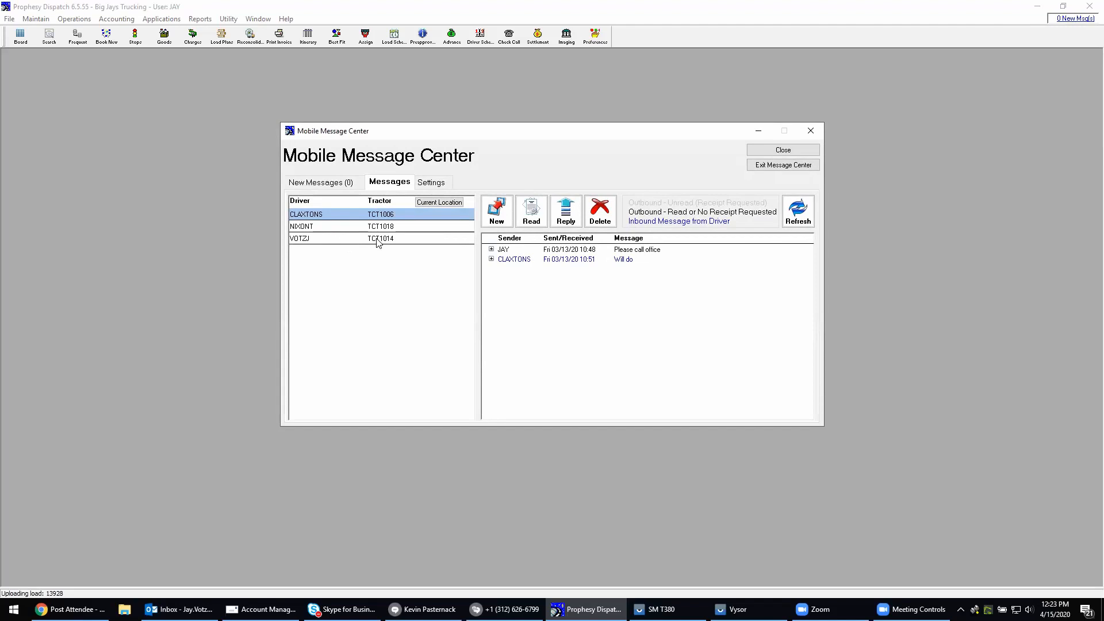
click(378, 238)
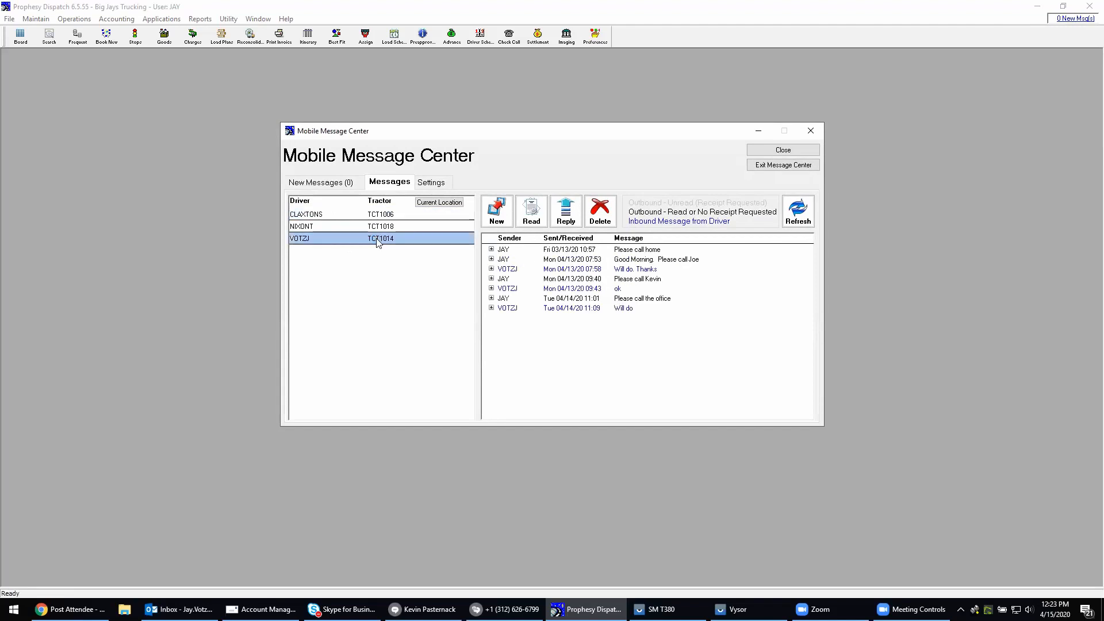
click(494, 213)
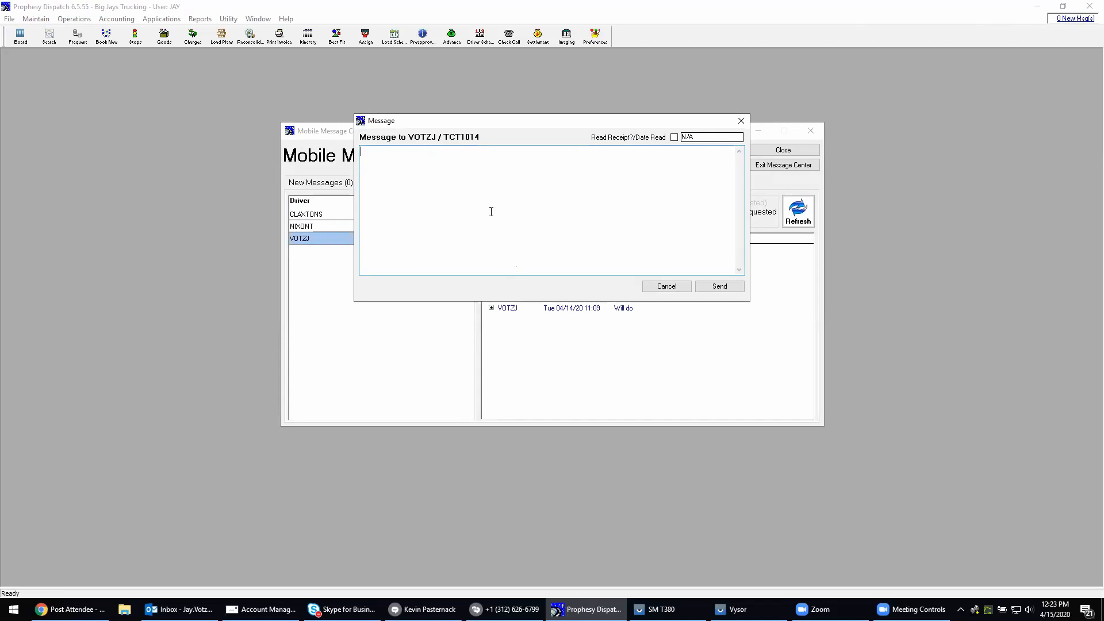
text(Please call the opffice)
click(728, 286)
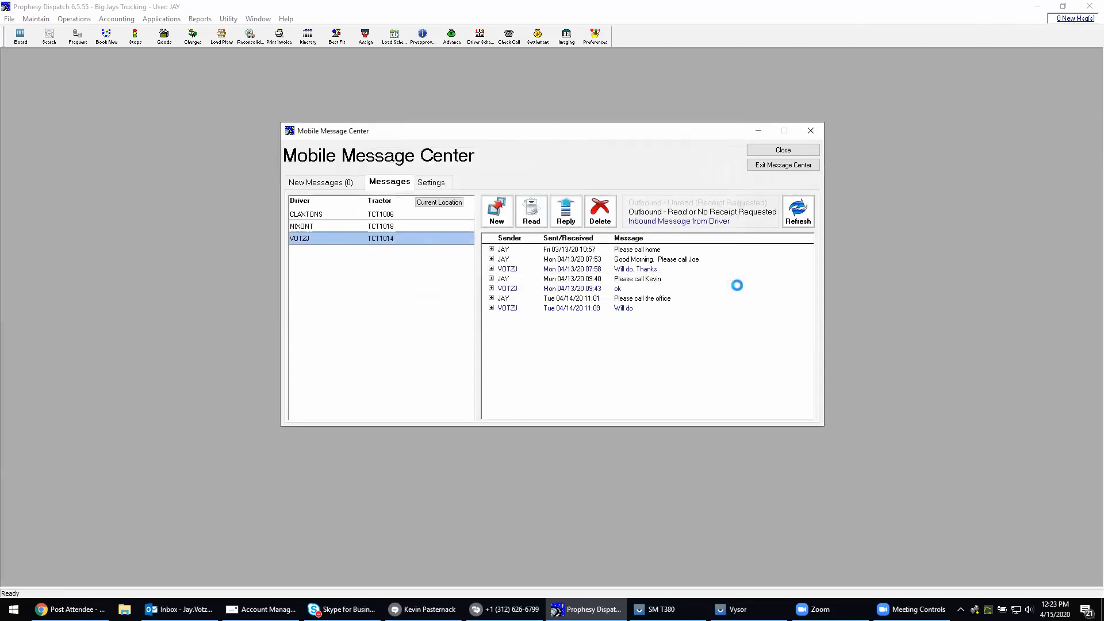
click(596, 344)
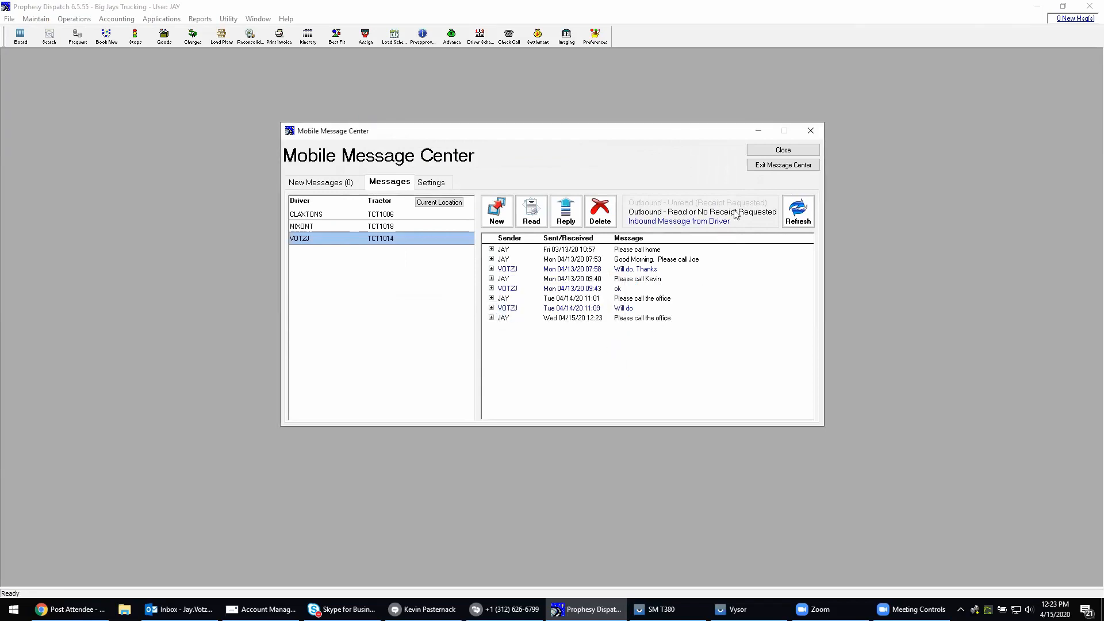
Close the Mobile Message Center and list the assigned loads on the Dispatch Board
click(774, 151)
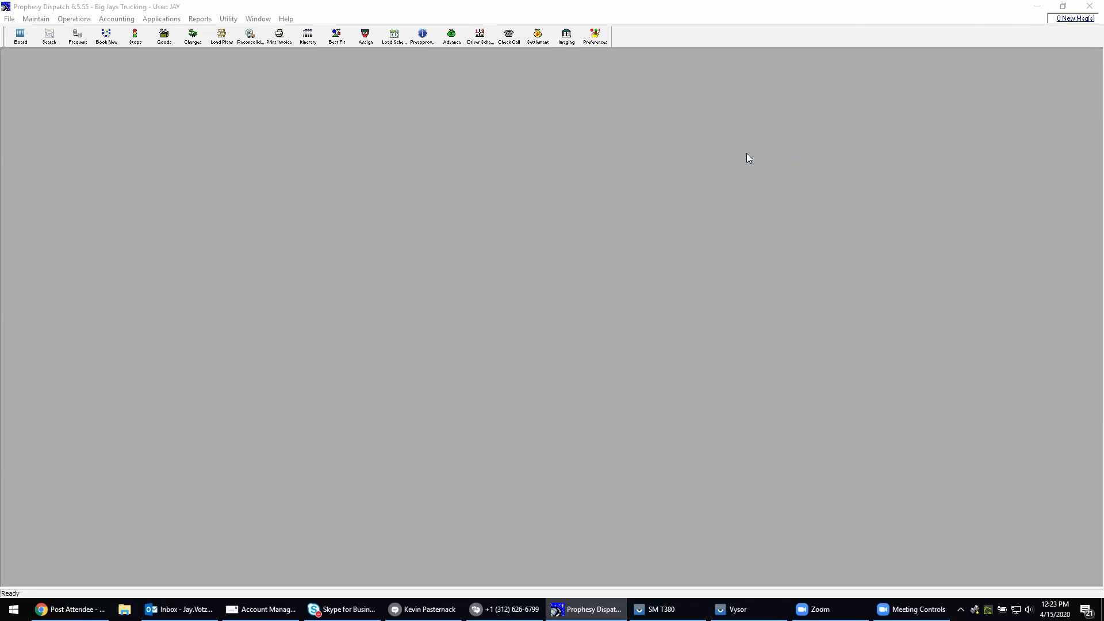
click(16, 43)
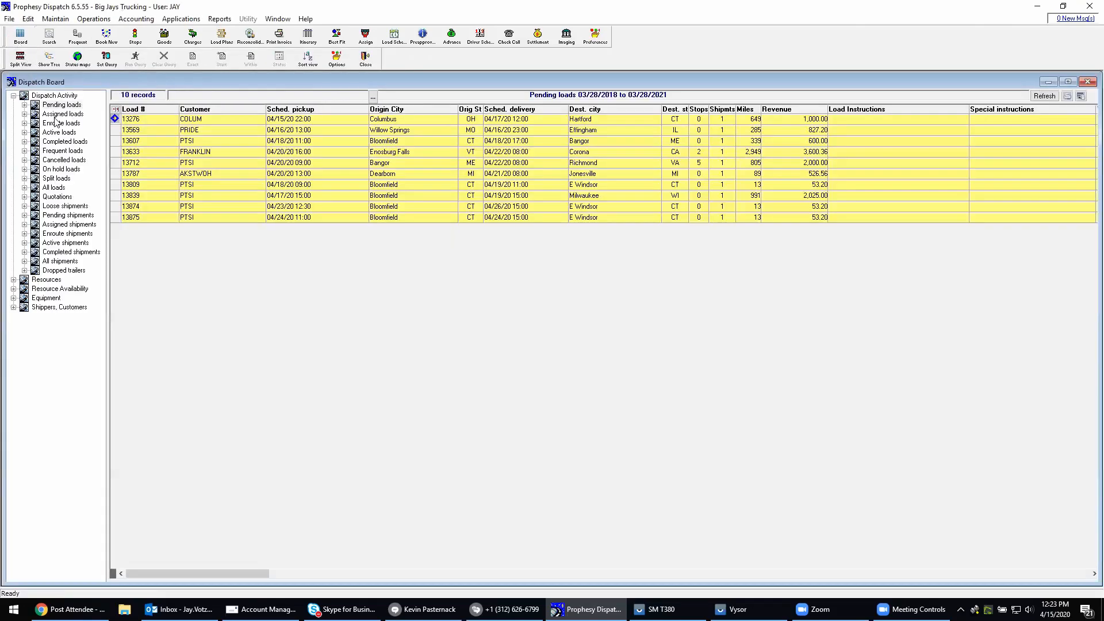
click(55, 114)
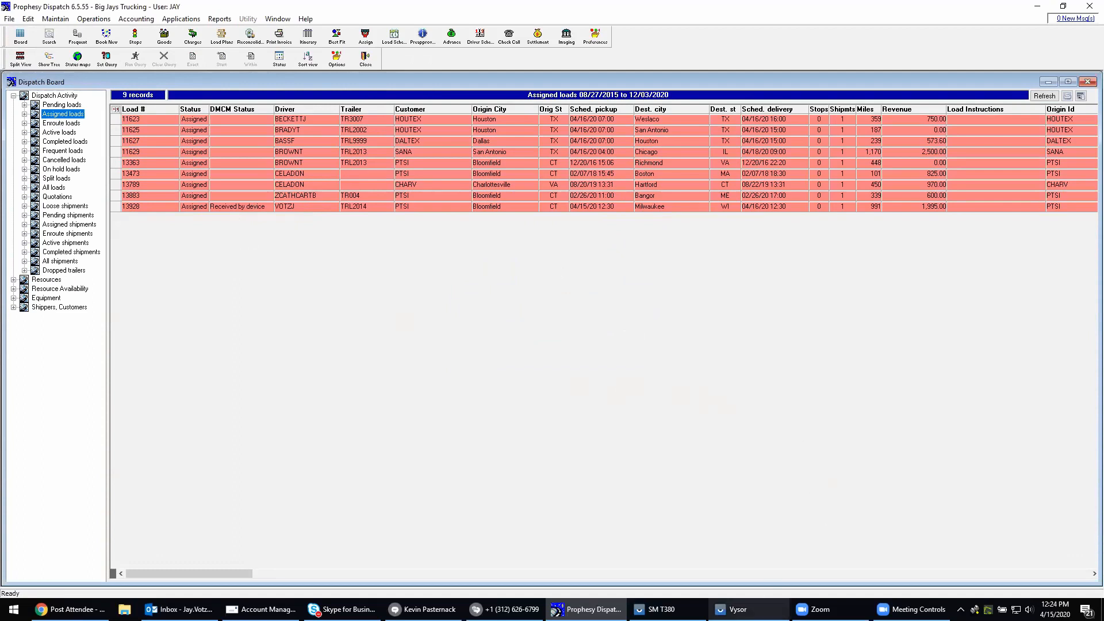
Switch to the driver's SM T380 tablet and answer the new dispatch message with "I will soon"
click(739, 609)
click(667, 610)
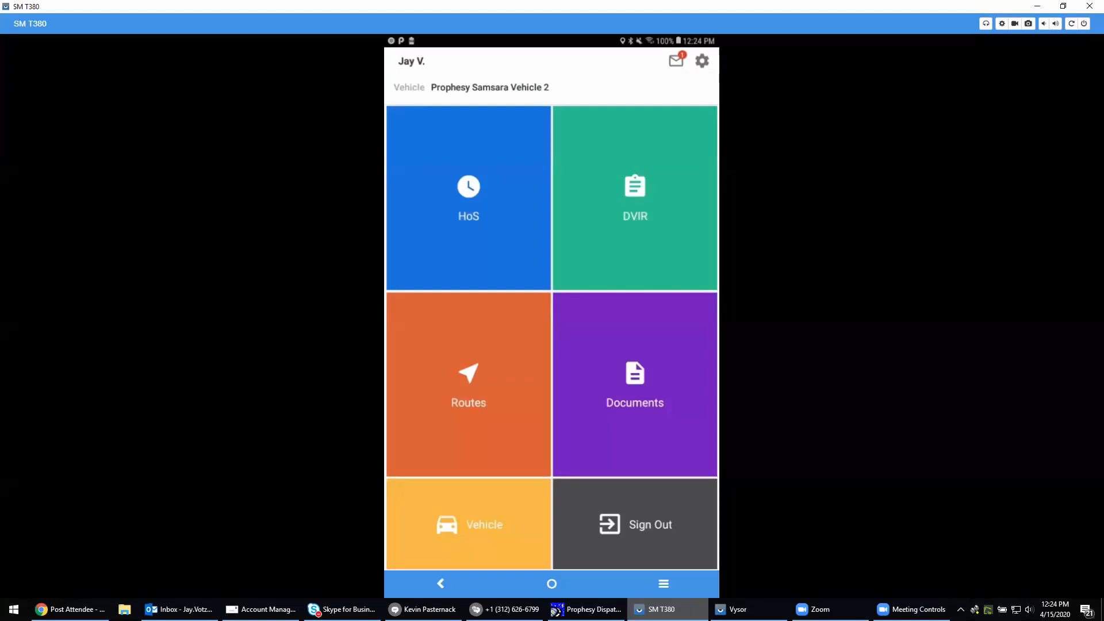
click(676, 60)
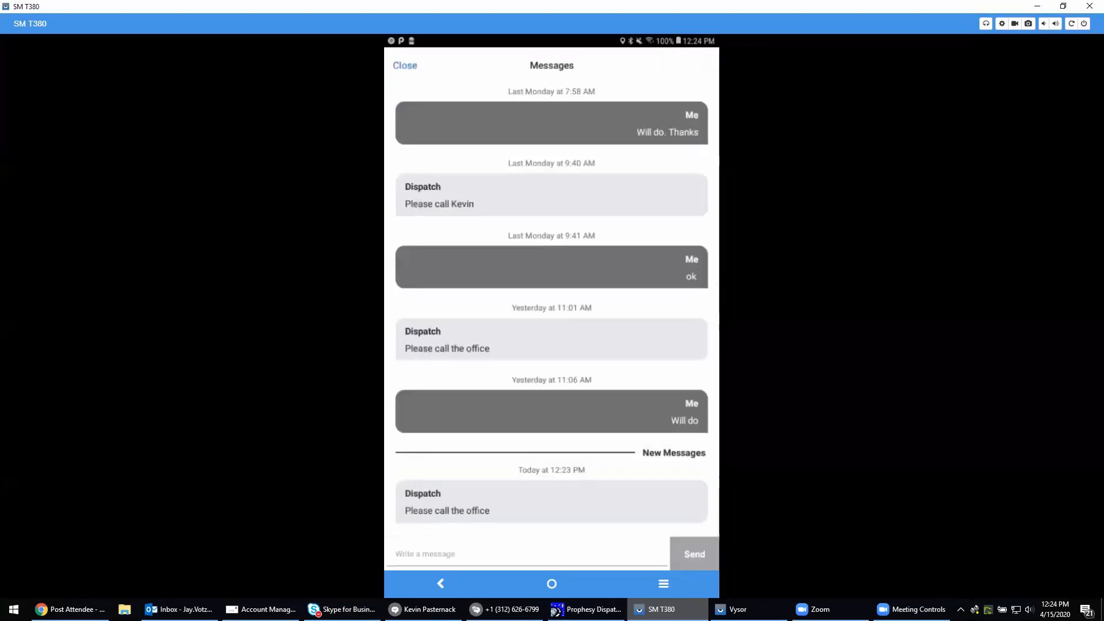
click(426, 554)
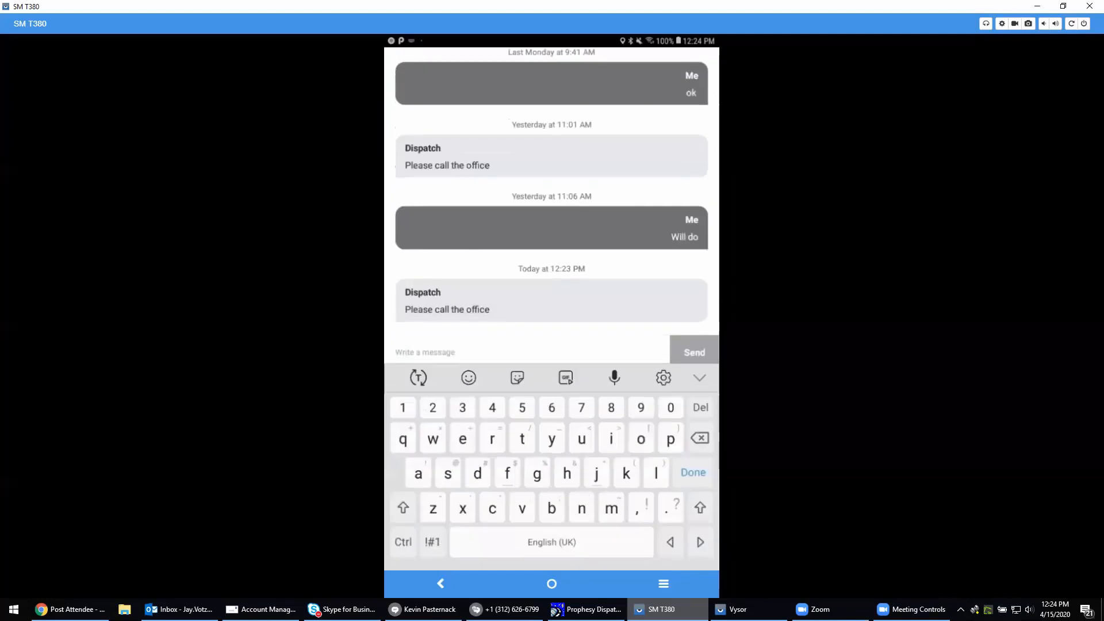
text(I)
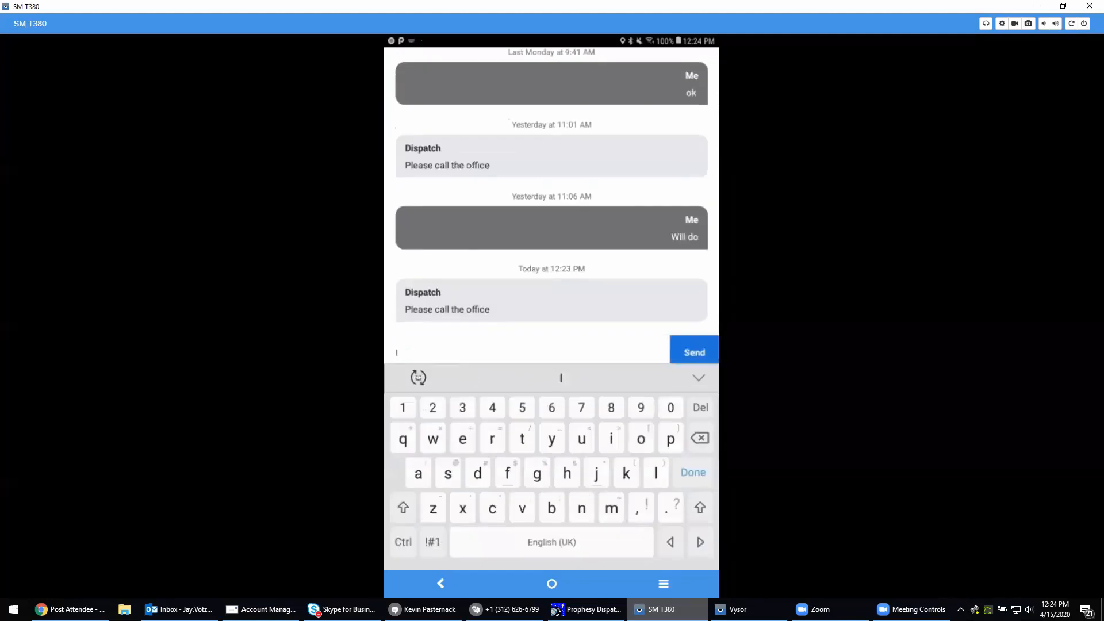
text( will soon)
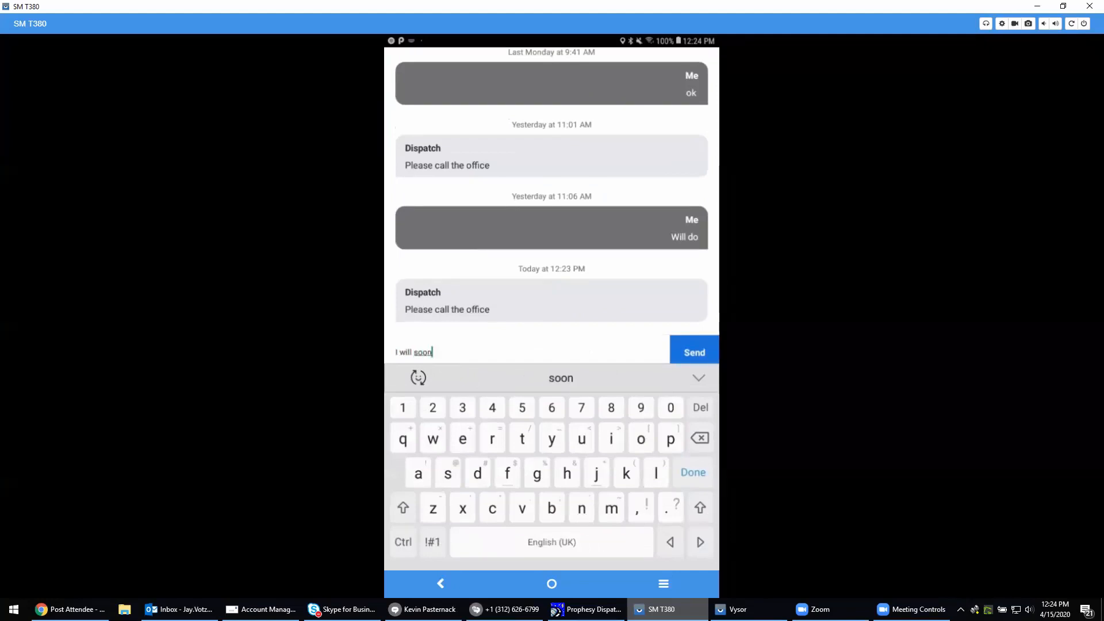
click(694, 352)
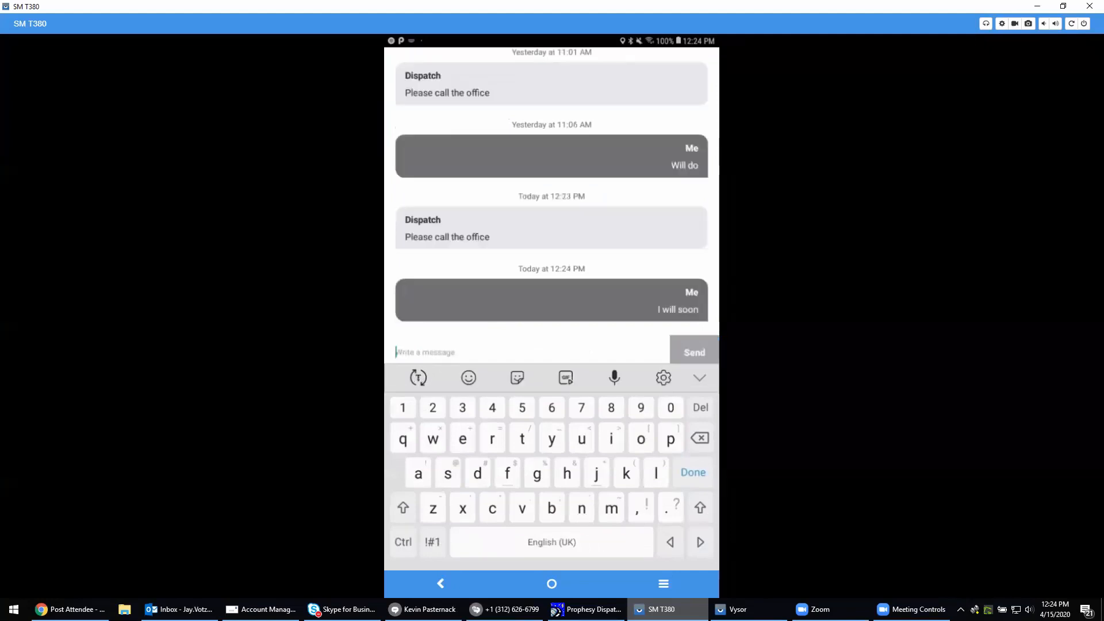
Look back through the earlier dispatch messages and return to the driver app's home screen
scroll(552, 191, up, 6)
scroll(551, 192, up, 3)
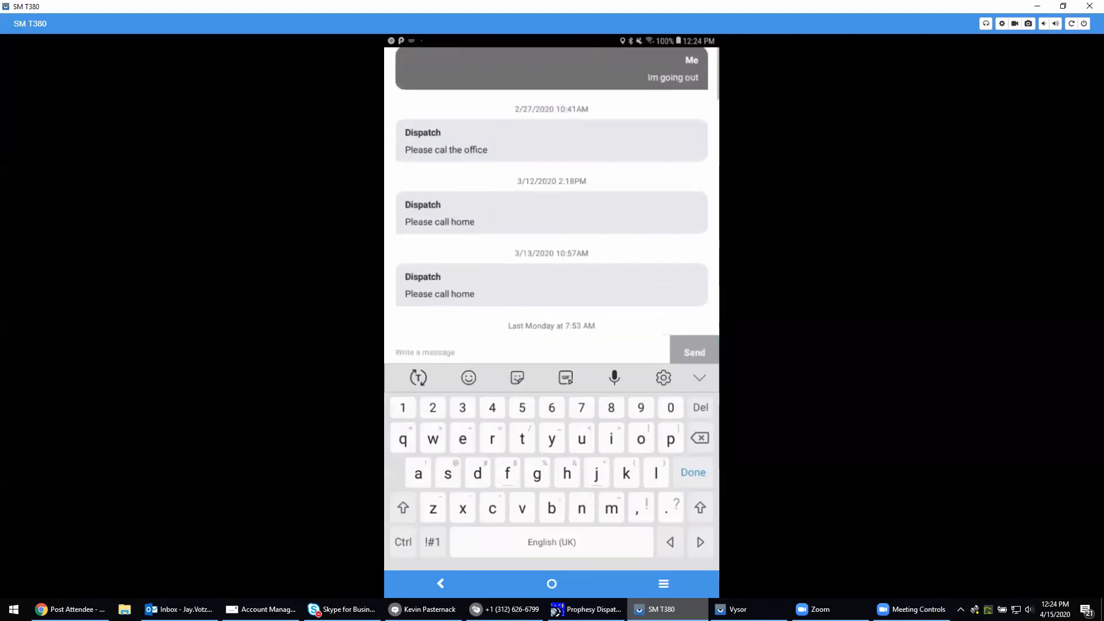
key(Escape)
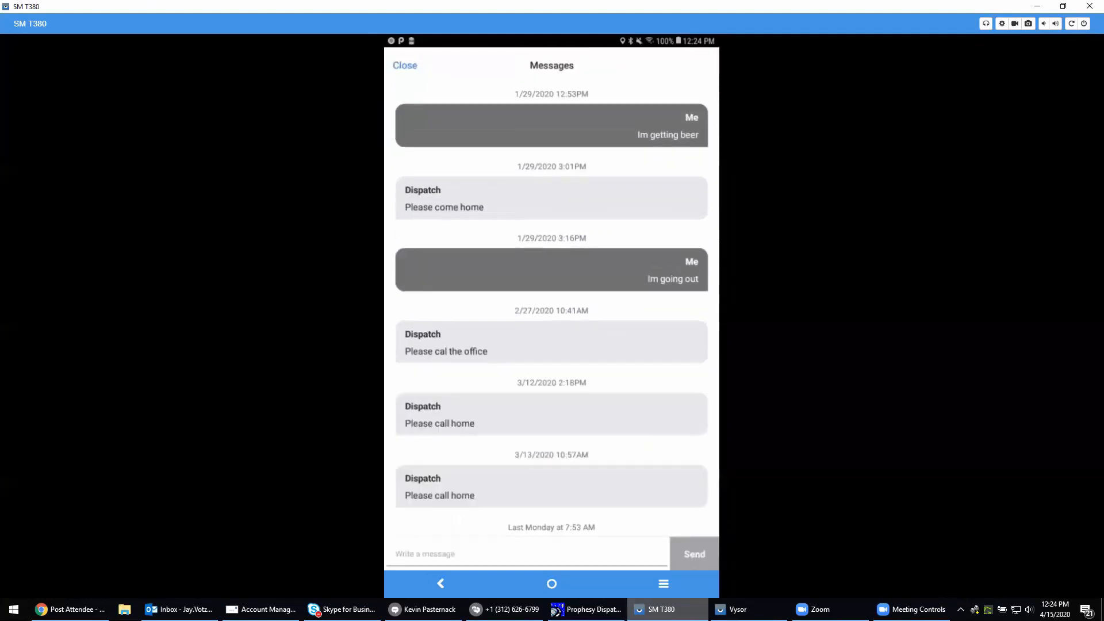
key(Escape)
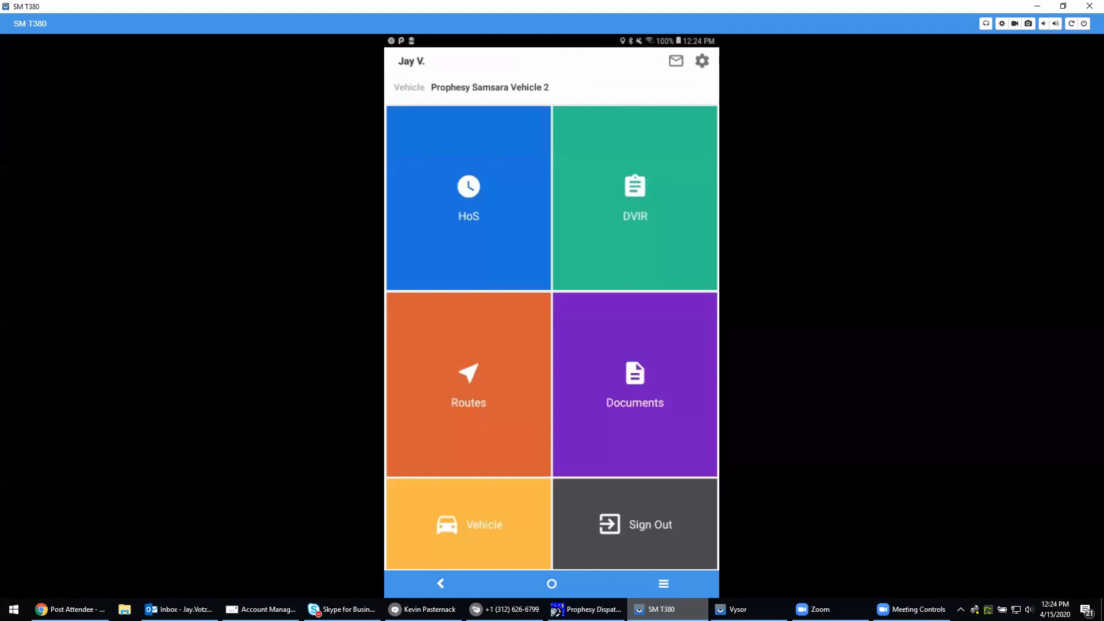
Open the Bloomfield to Milwaukee route and examine its notes and the notes of the Prophesy Trucking pickup stop
click(469, 384)
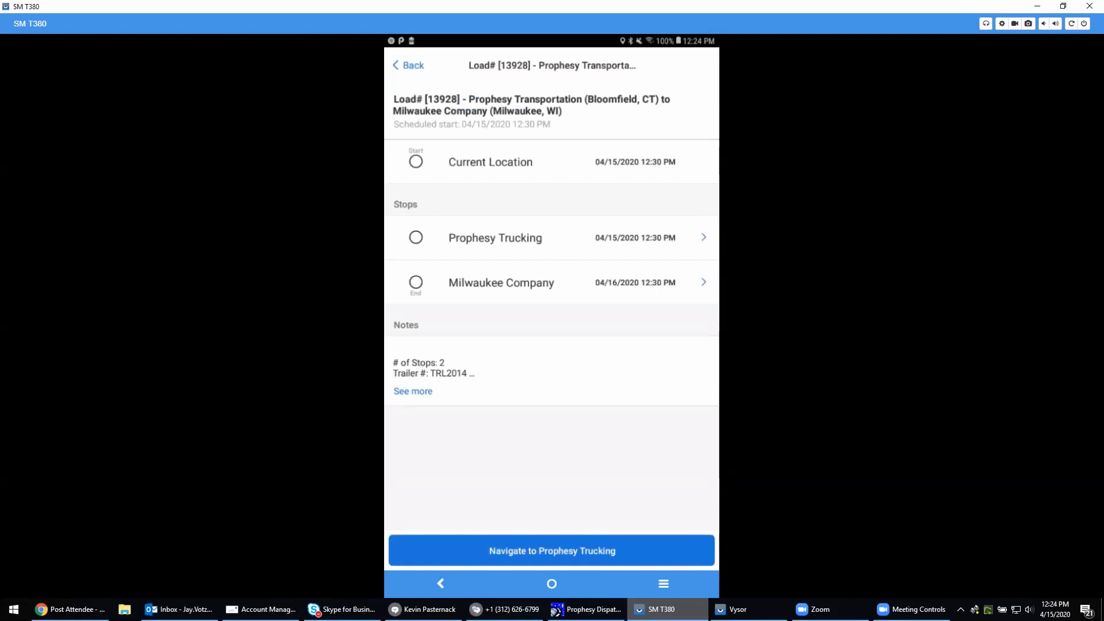
click(413, 392)
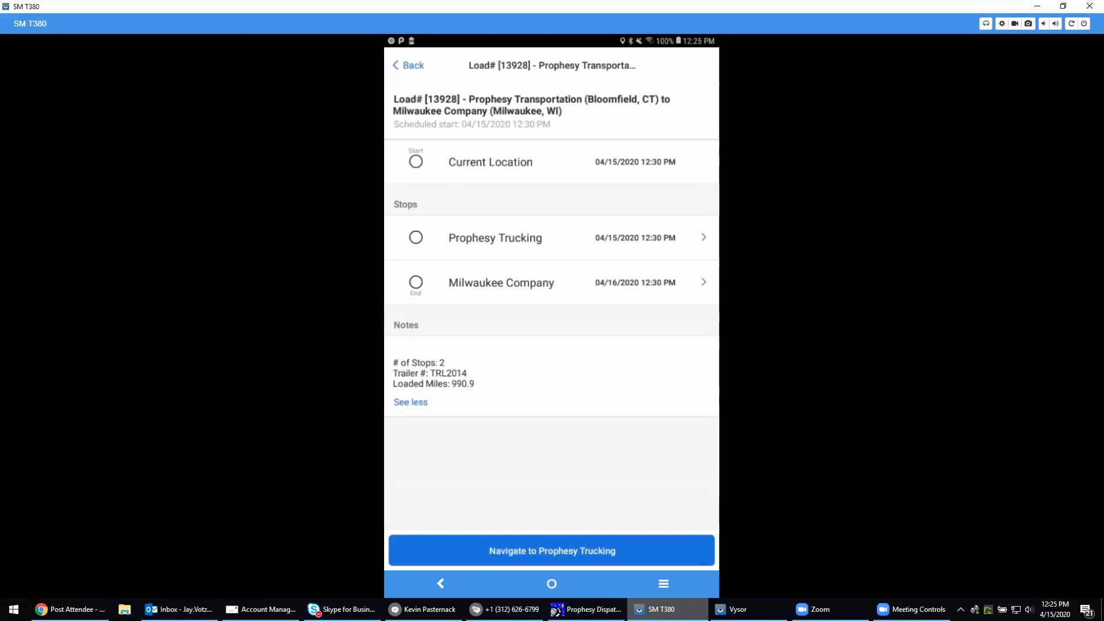
click(552, 237)
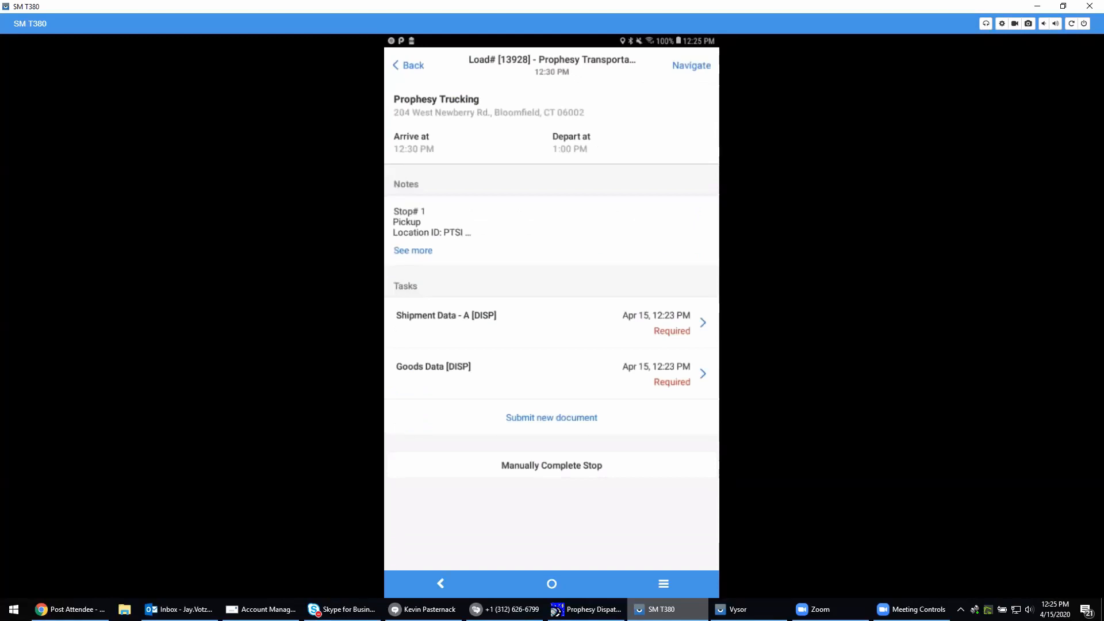
click(413, 251)
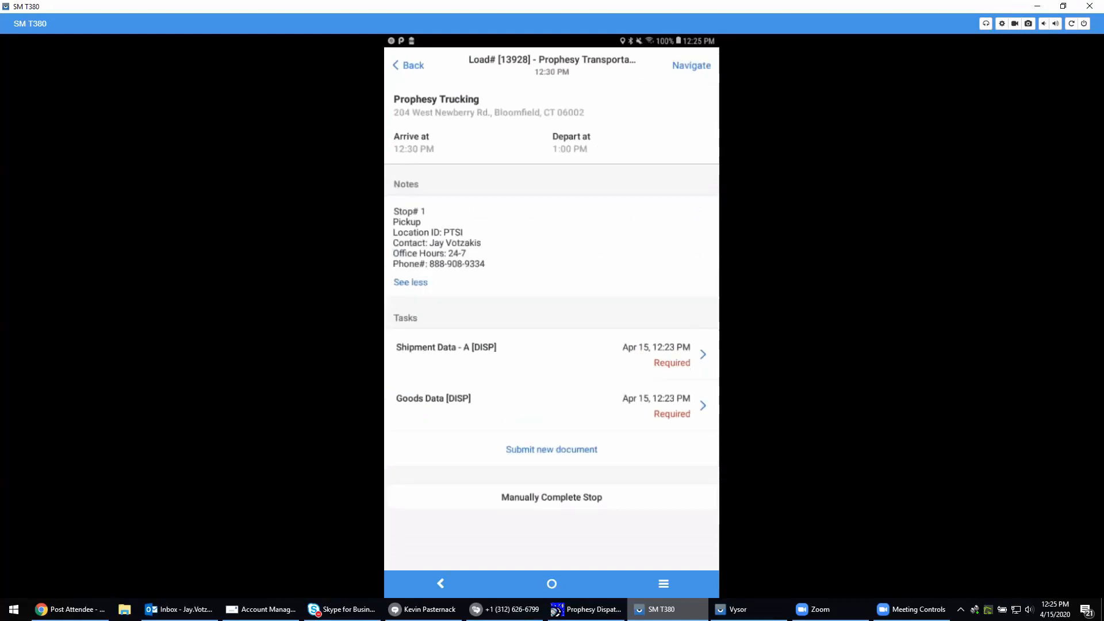
click(411, 281)
click(410, 250)
Open the pickup stop's Shipment Data - A document and save 876 as its BOL #
click(552, 354)
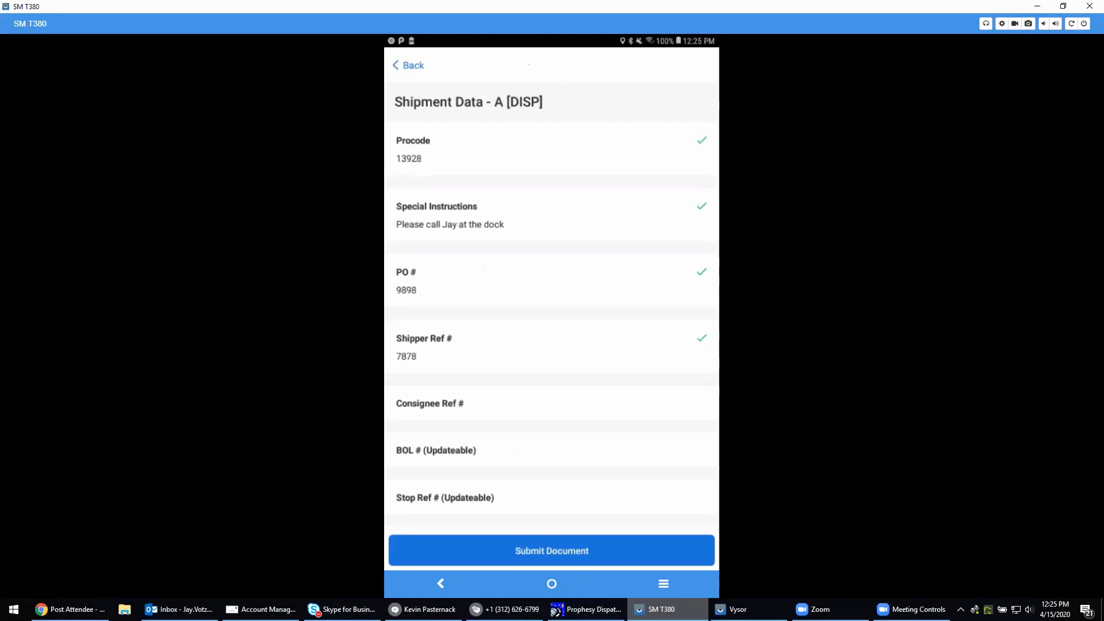
scroll(551, 325, down, 3)
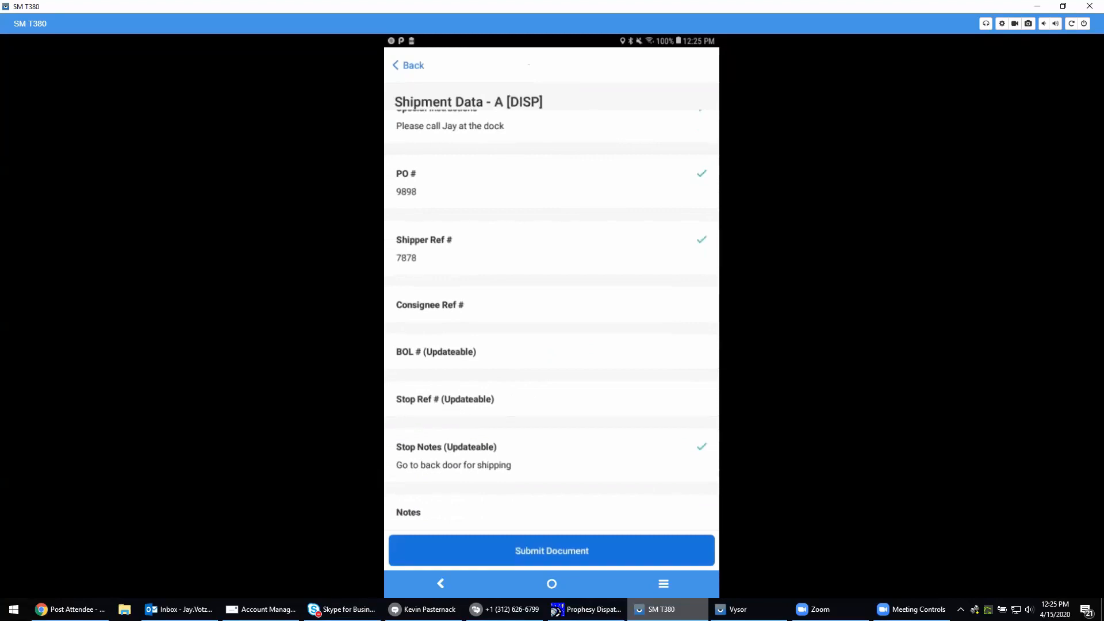
click(437, 352)
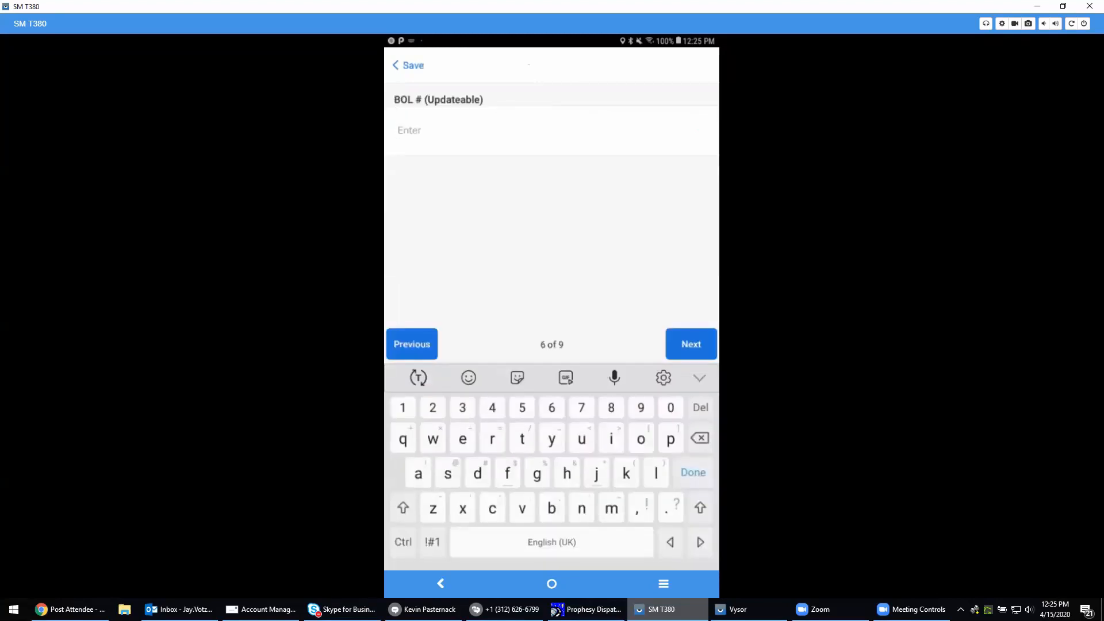
text(876)
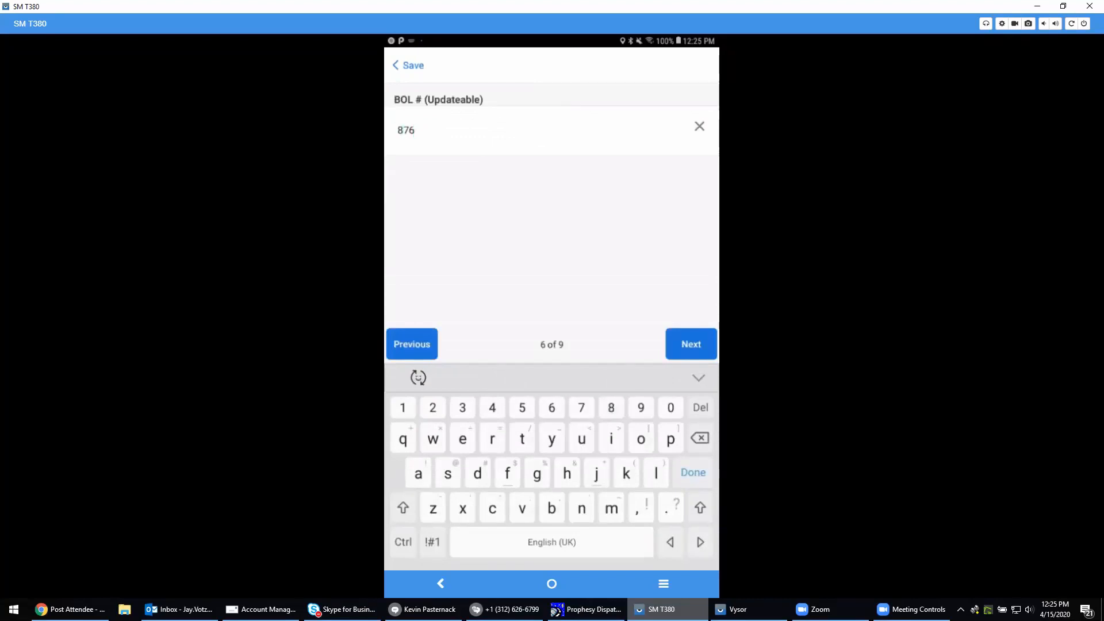
click(408, 65)
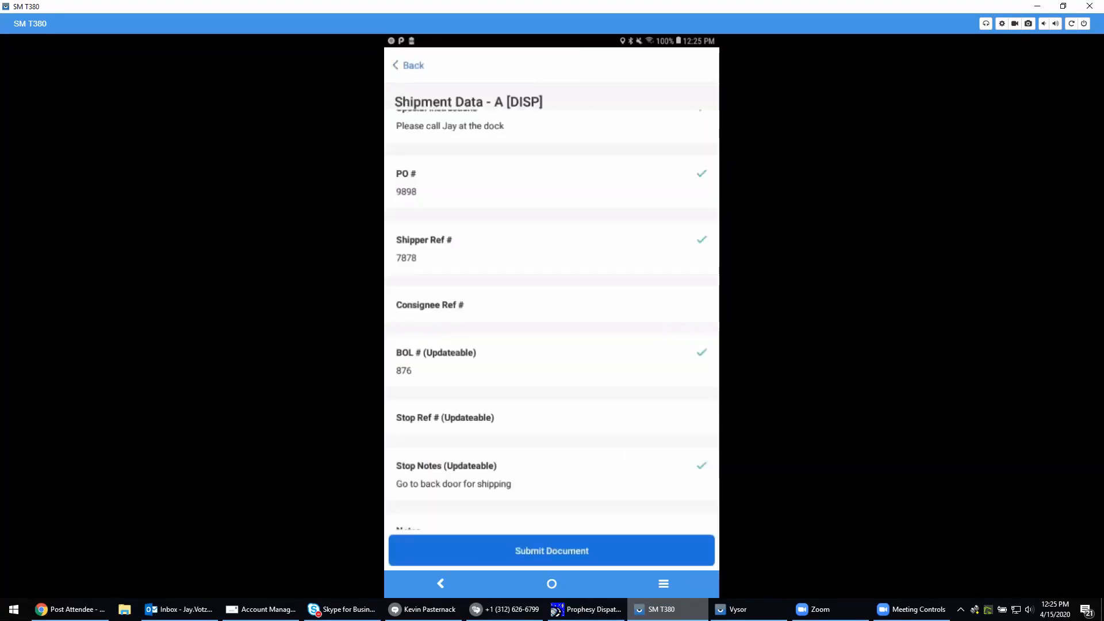
Submit the pickup stop's Shipment Data - A document and open its Goods Data document
scroll(552, 320, down, 1)
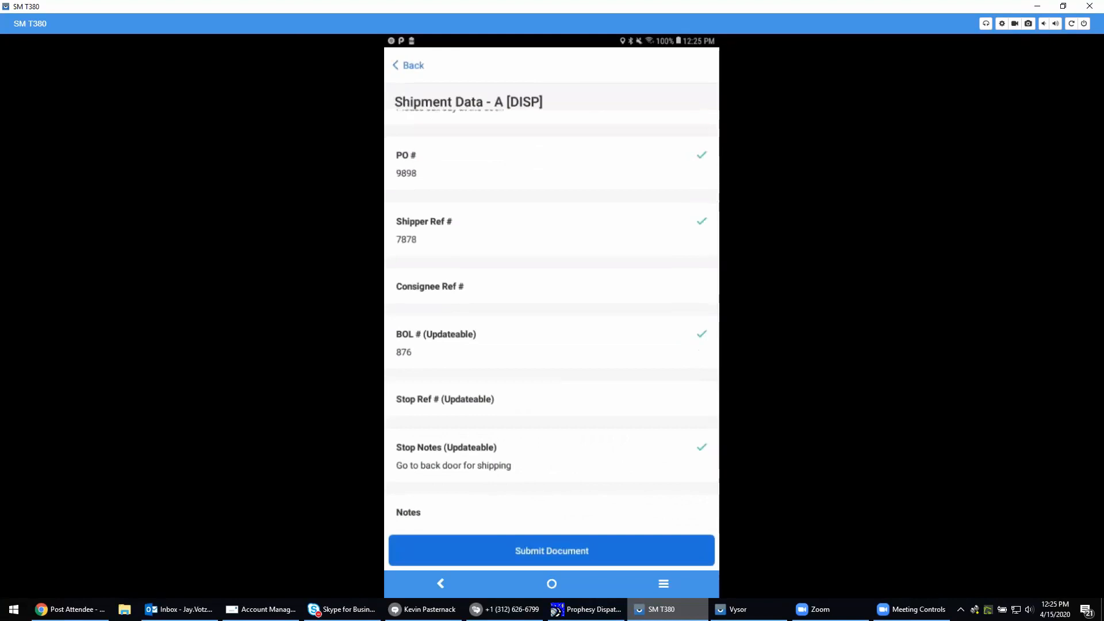
click(552, 551)
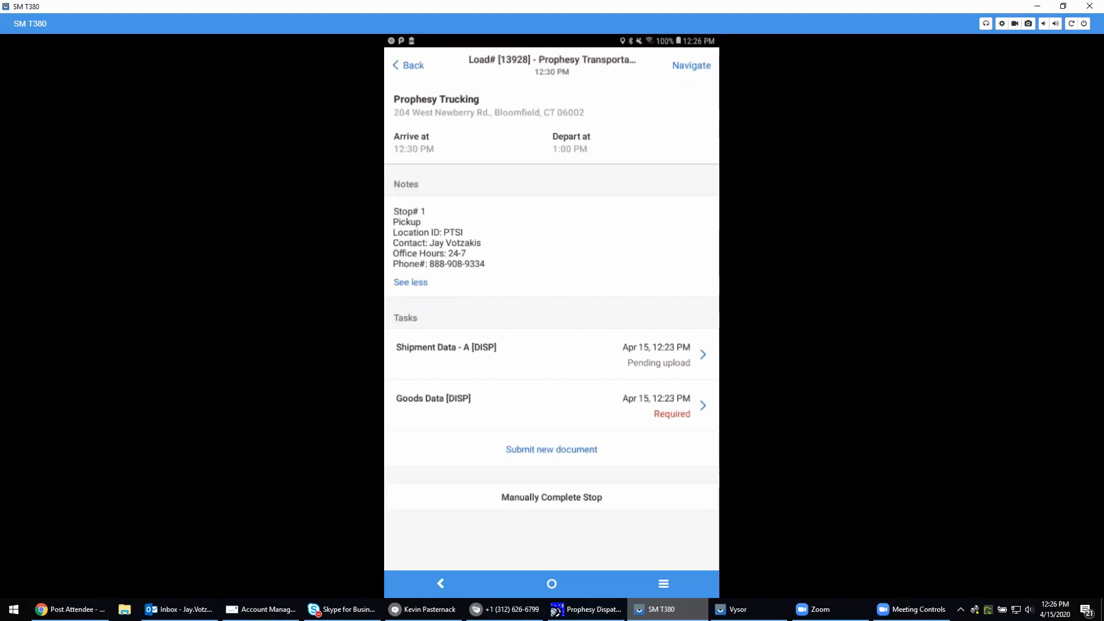
click(547, 405)
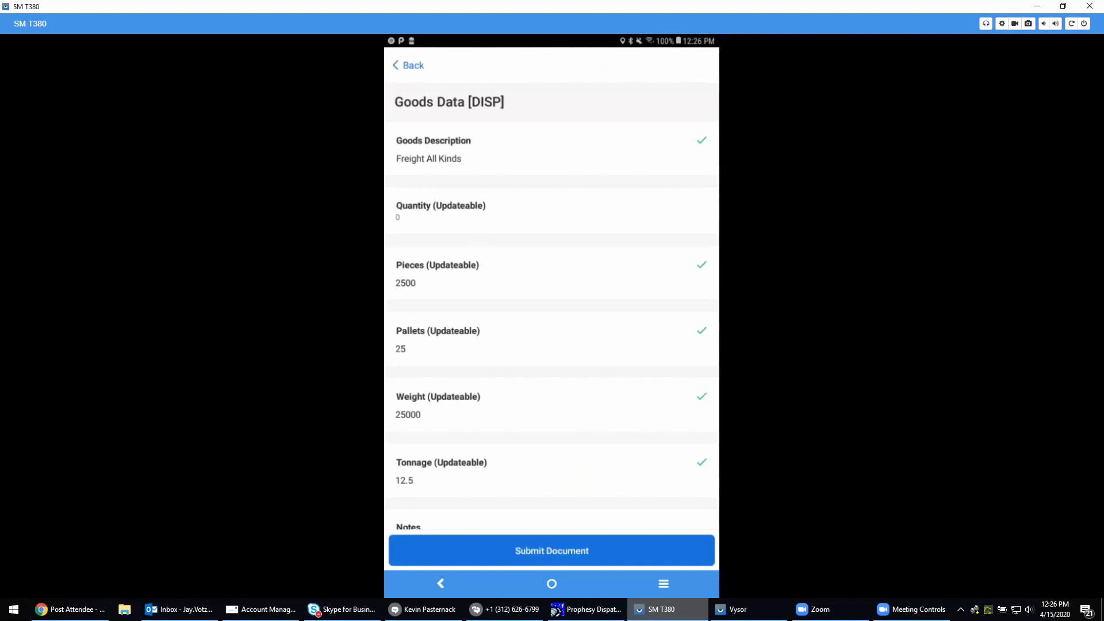
Set the pieces to 2600 and the pallets to 26 in the Goods Data document
click(546, 275)
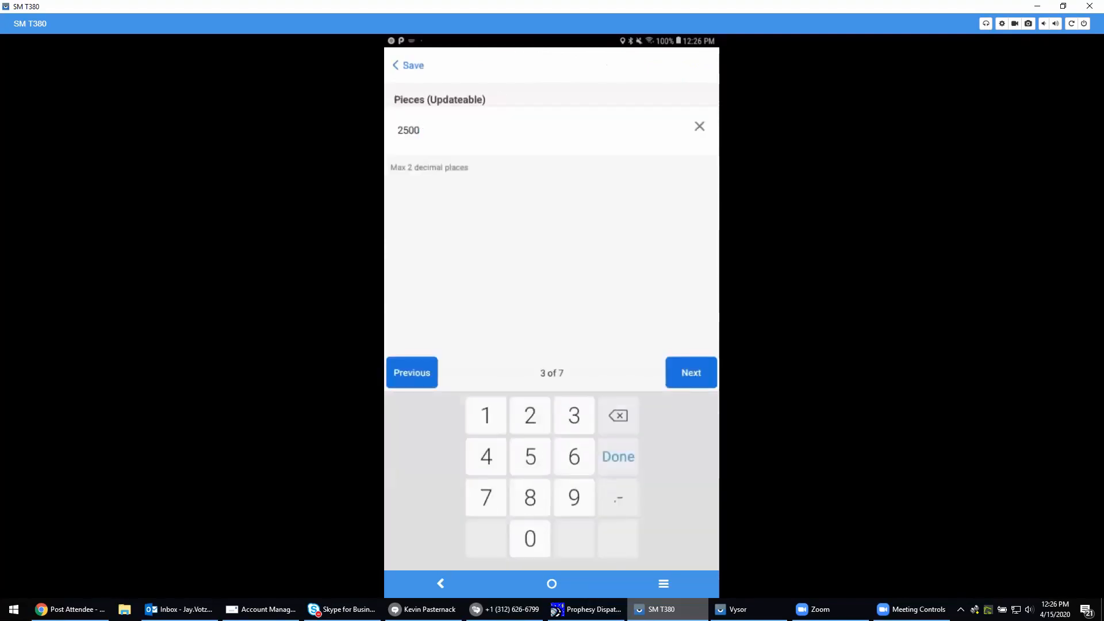
key(BackSpace)
key(BackSpace)
key(BackSpace)
text(600)
click(691, 373)
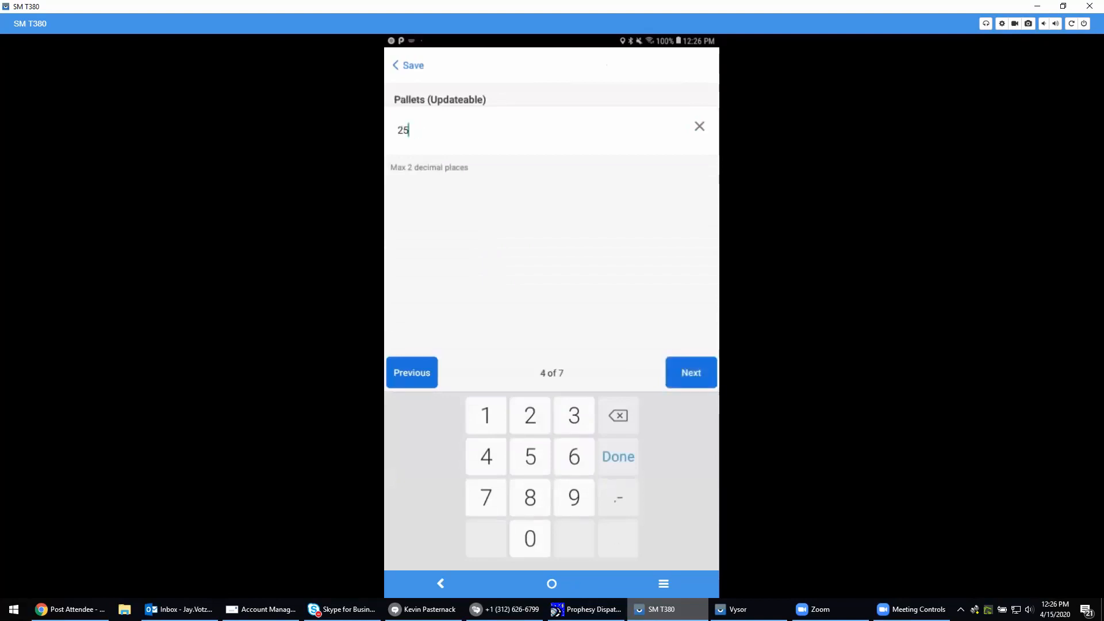
click(692, 373)
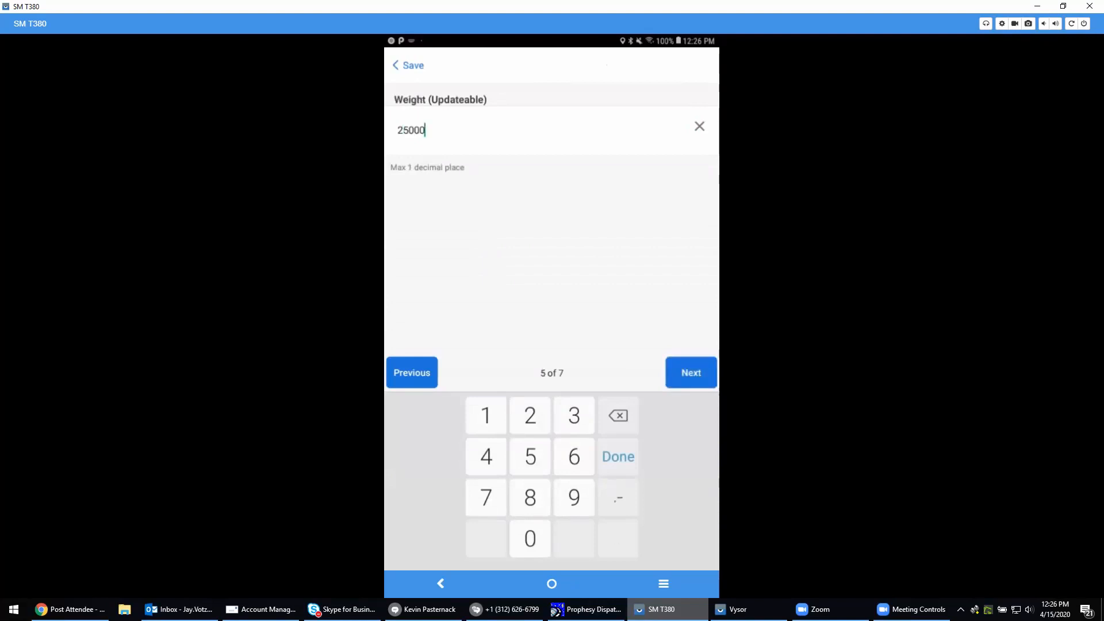
Set the weight to 26000, leave tonnage and notes as they are, and submit the Goods Data document
key(BackSpace)
key(BackSpace)
key(BackSpace)
key(BackSpace)
text(6000)
click(691, 373)
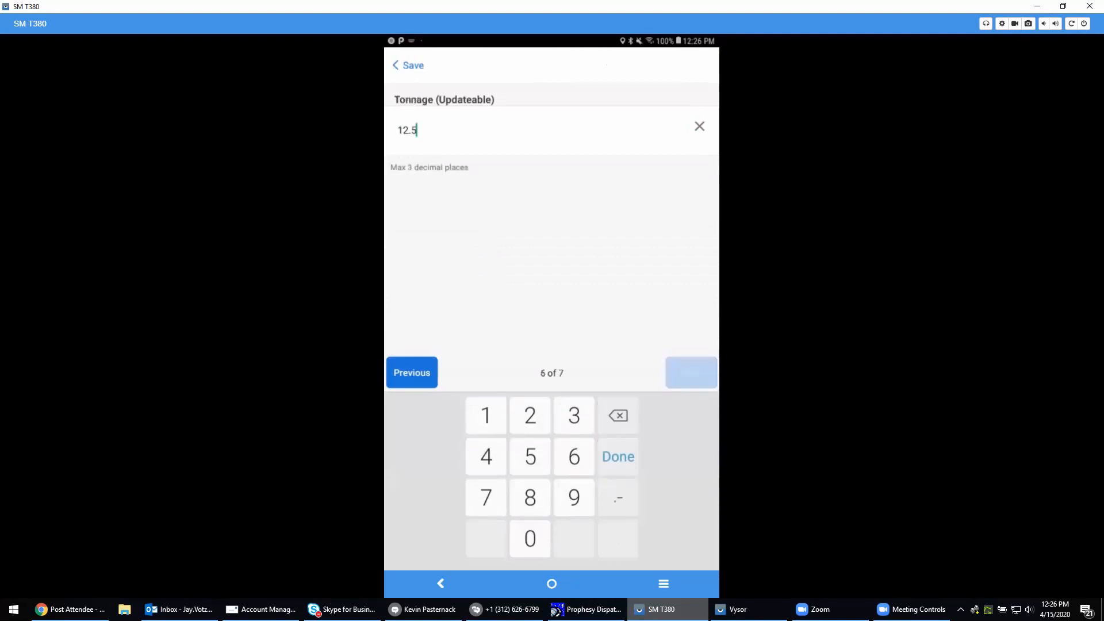
click(692, 372)
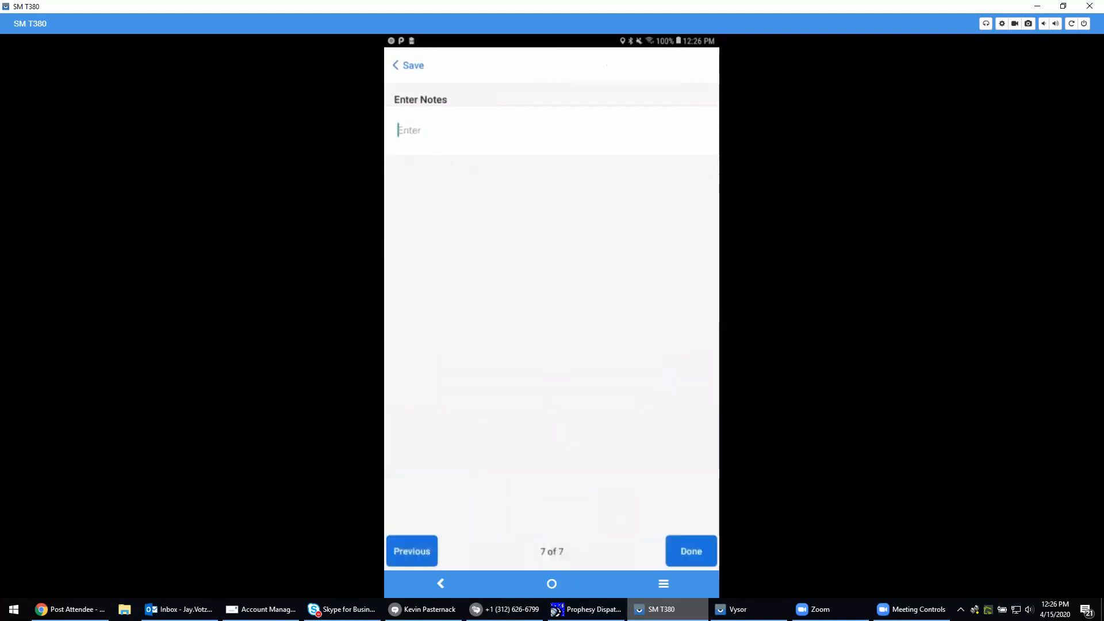
click(692, 344)
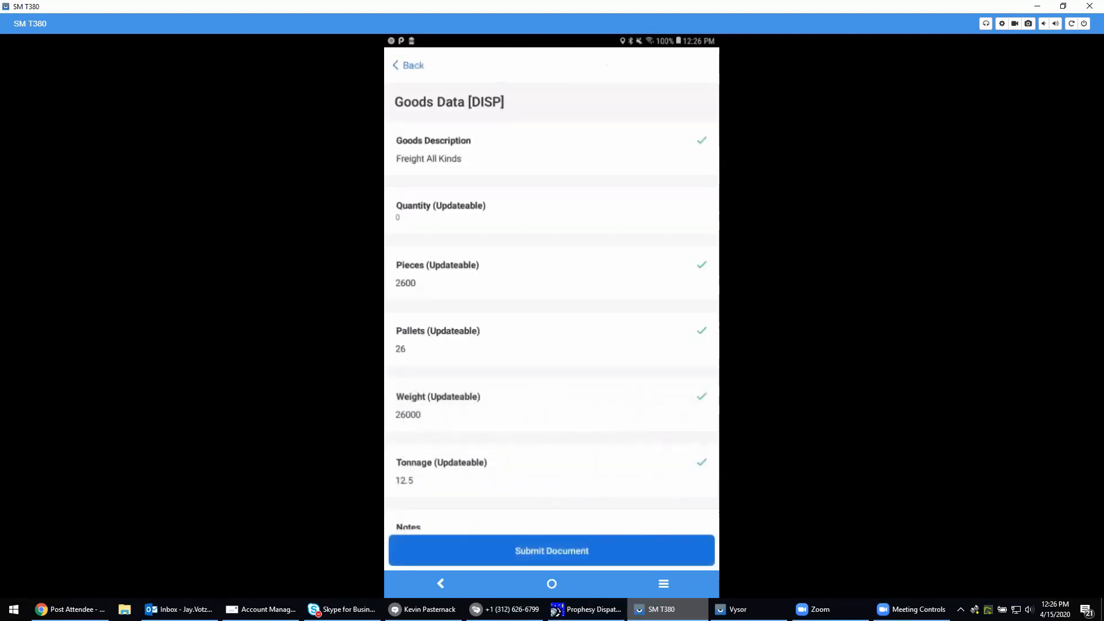
click(552, 551)
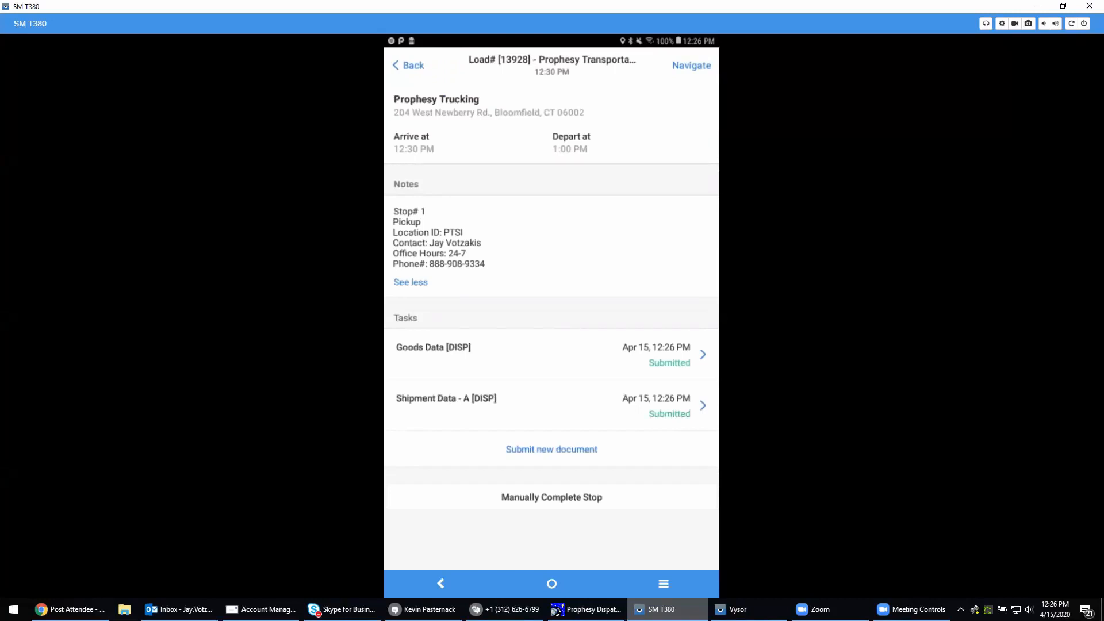
Manually complete the Prophesy Trucking stop with the offered arrival and departure times and return to the routes list
click(552, 497)
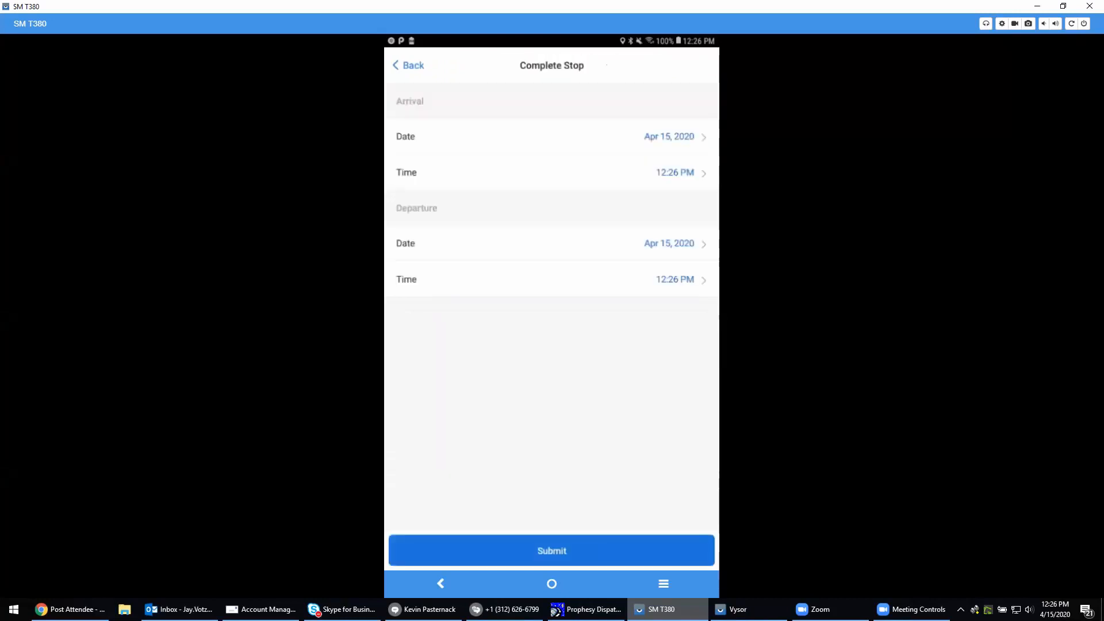
click(551, 551)
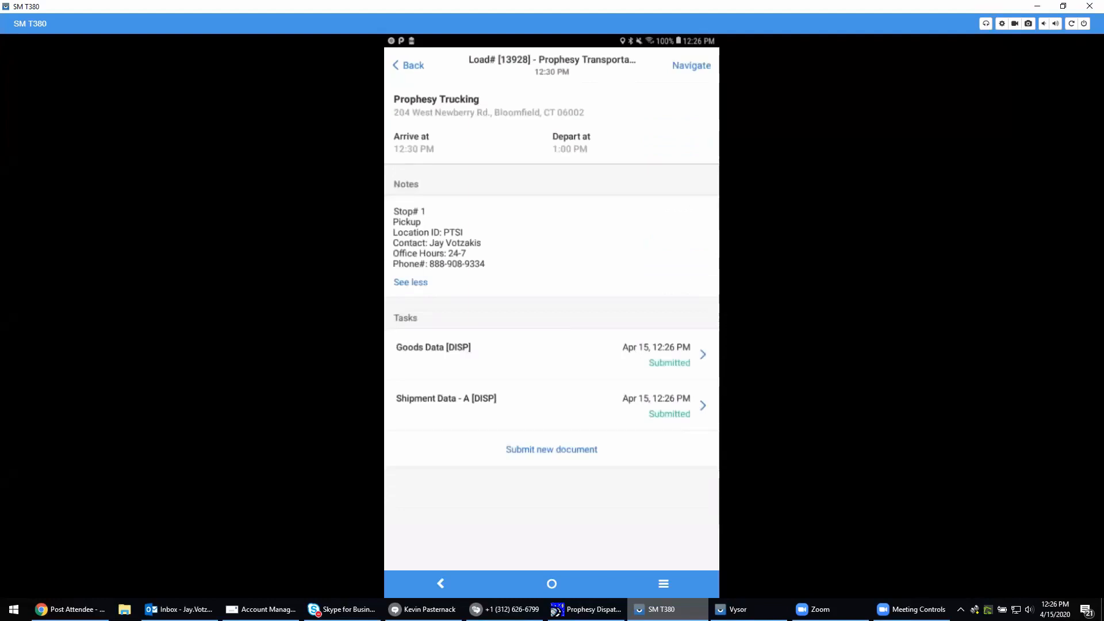
click(409, 66)
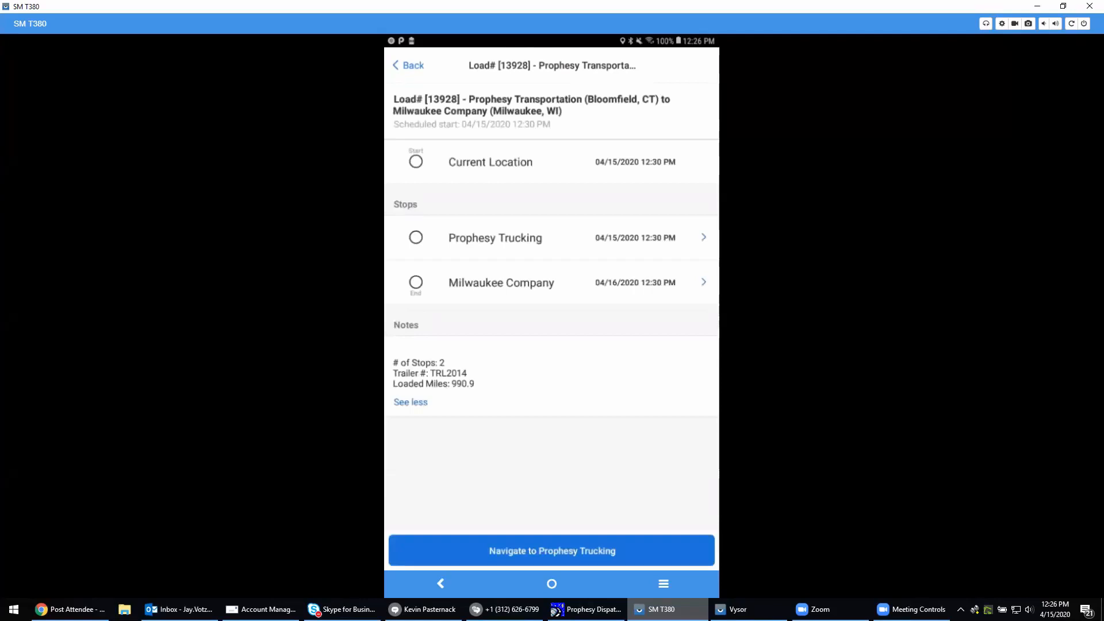
click(408, 66)
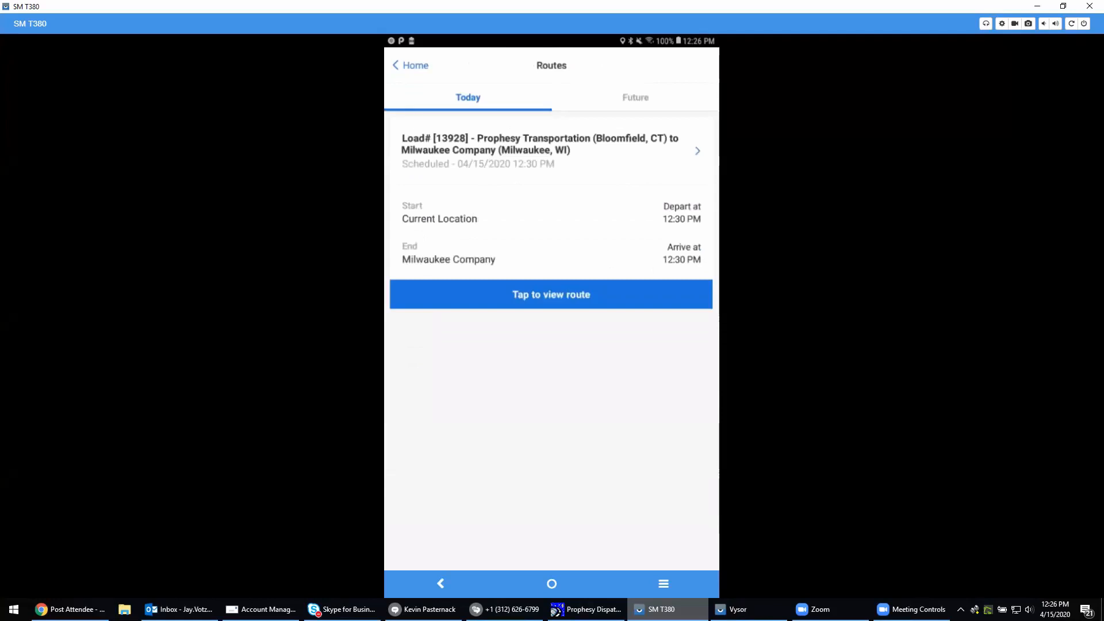
right_click(975, 609)
click(960, 584)
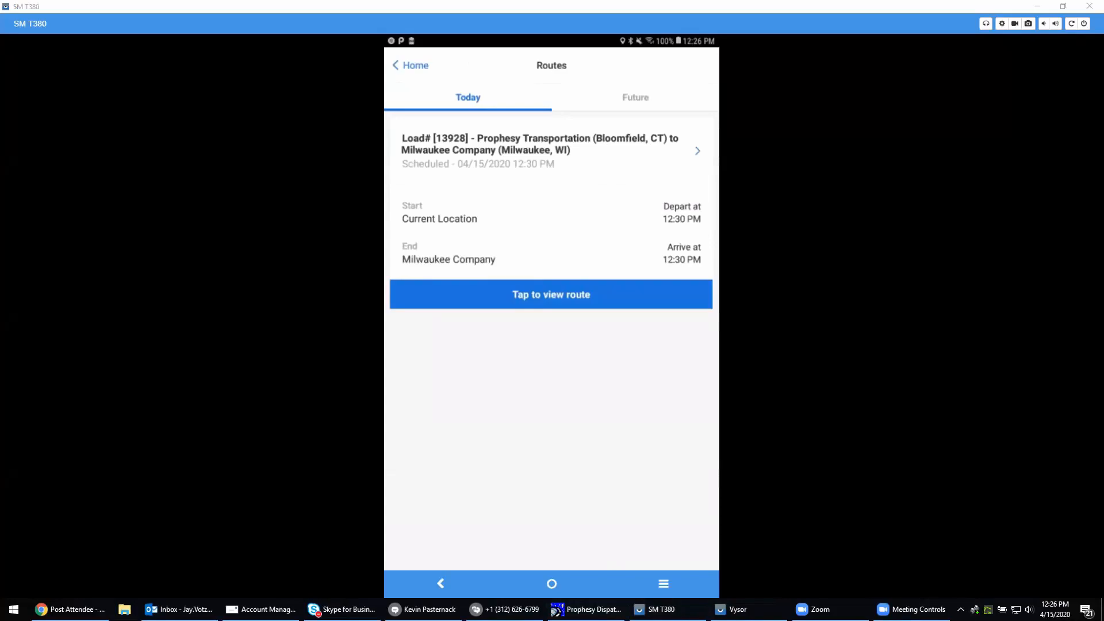
Switch to Prophesy Dispatch and read the driver's new reply in the Mobile Message Center
click(587, 609)
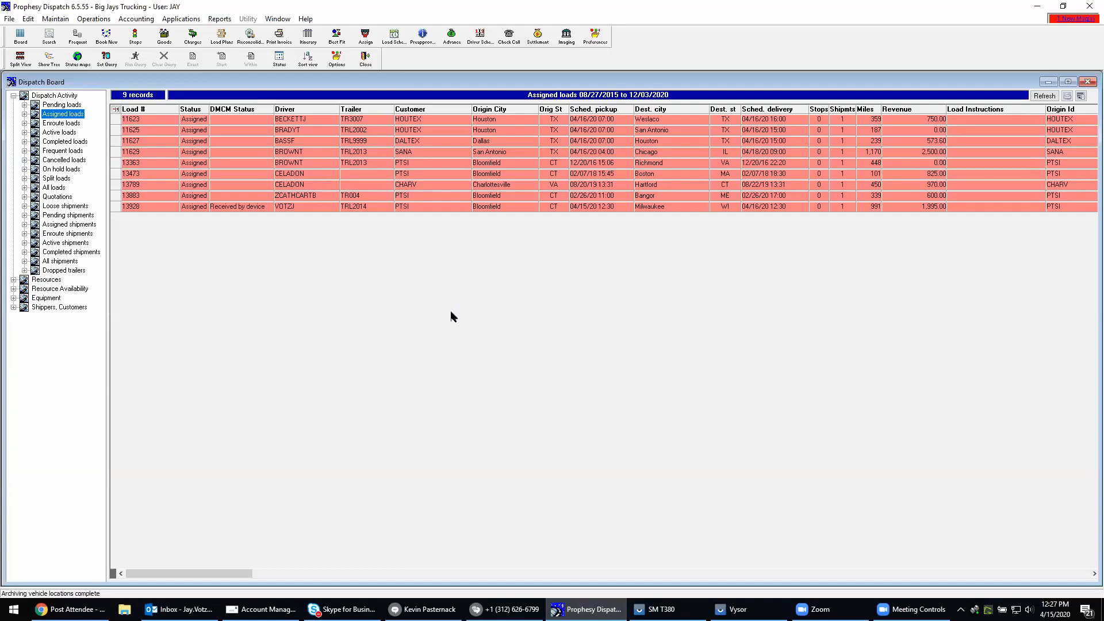
click(1068, 22)
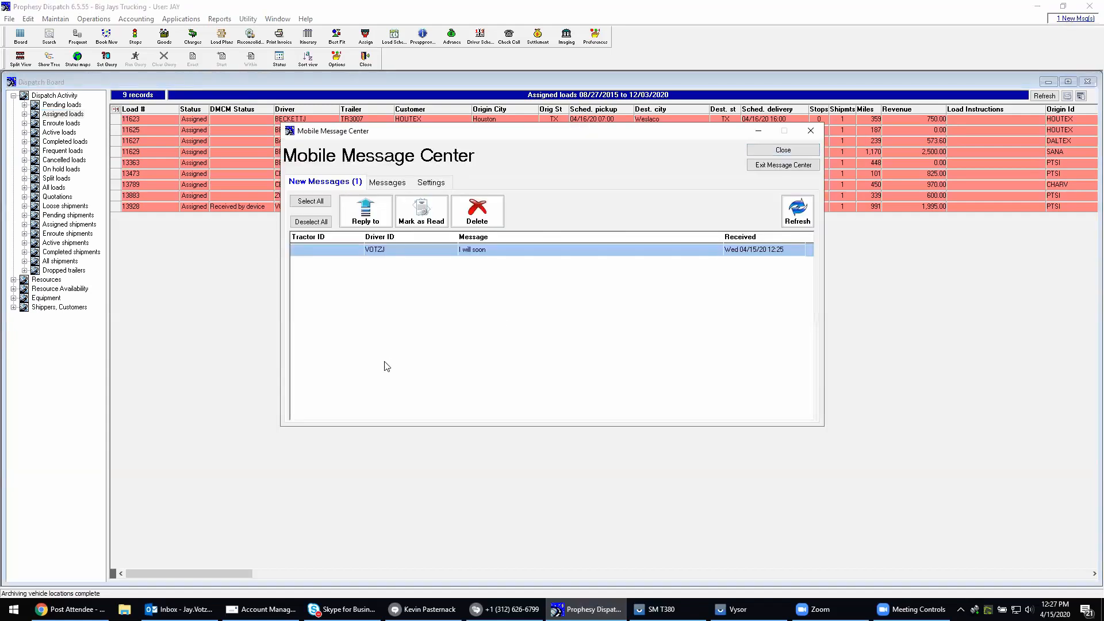
double_click(470, 251)
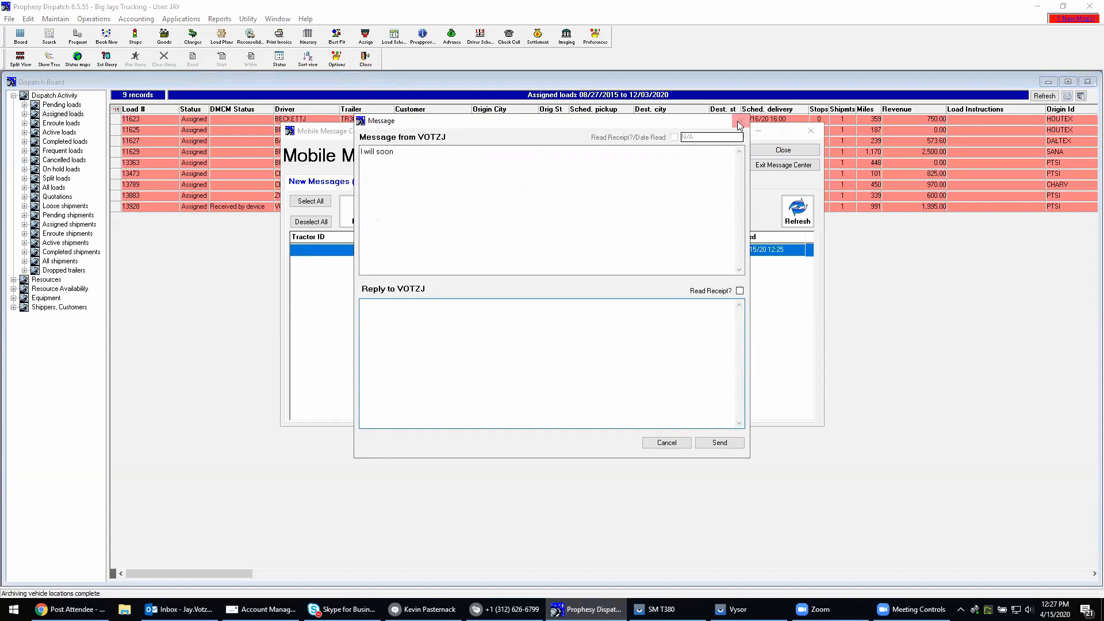
click(741, 121)
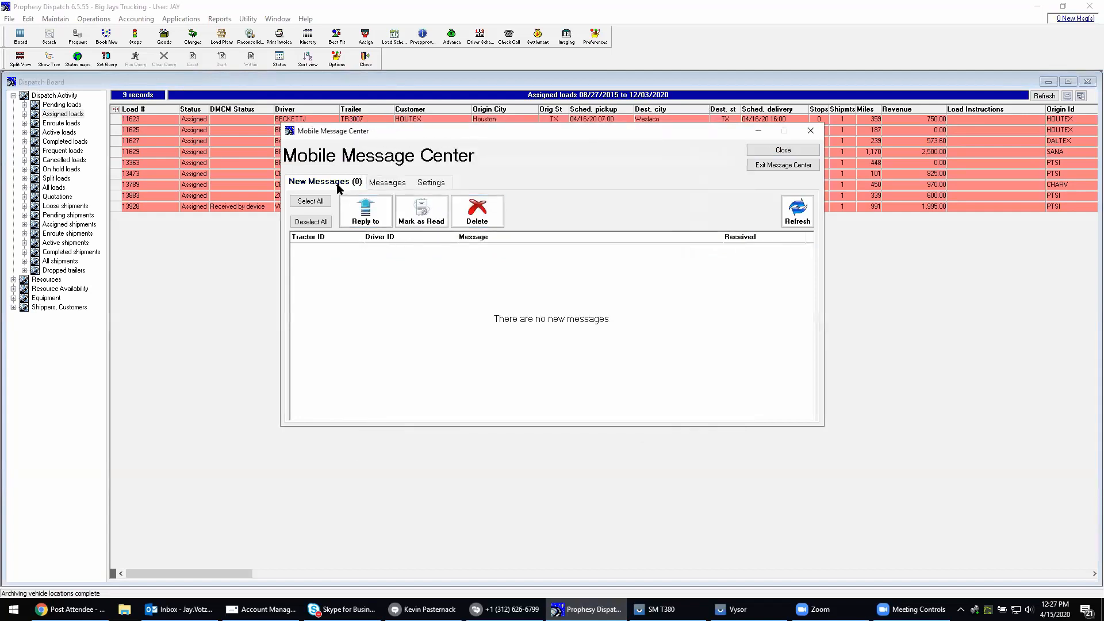
Review the message history for the driver of tractor TCT1014, view the current location on the map, and close the message center
click(387, 183)
click(345, 240)
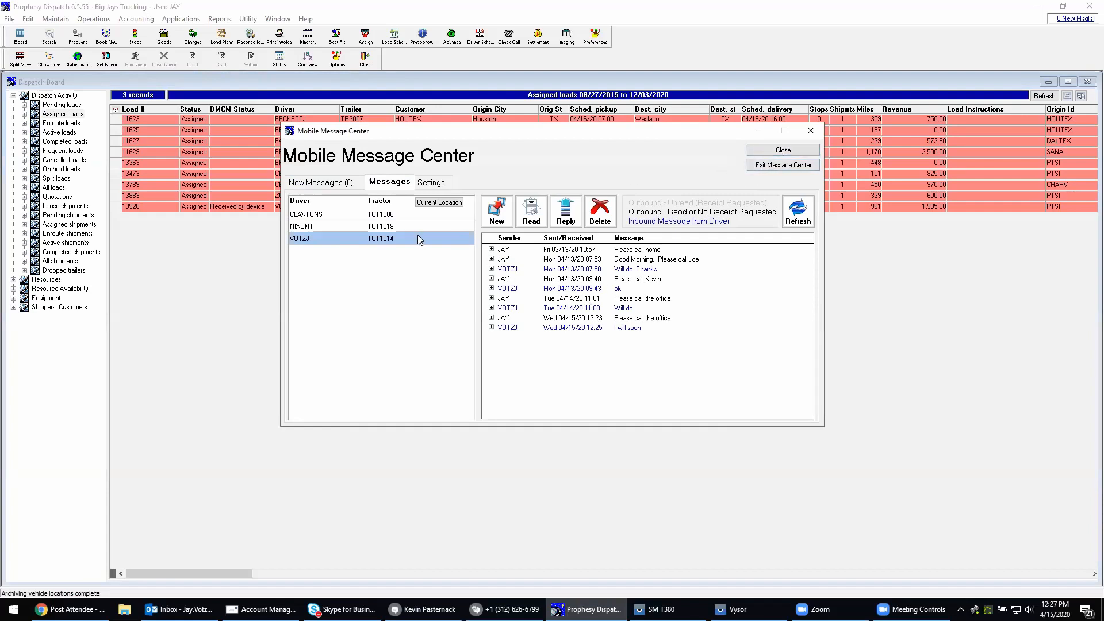
click(432, 204)
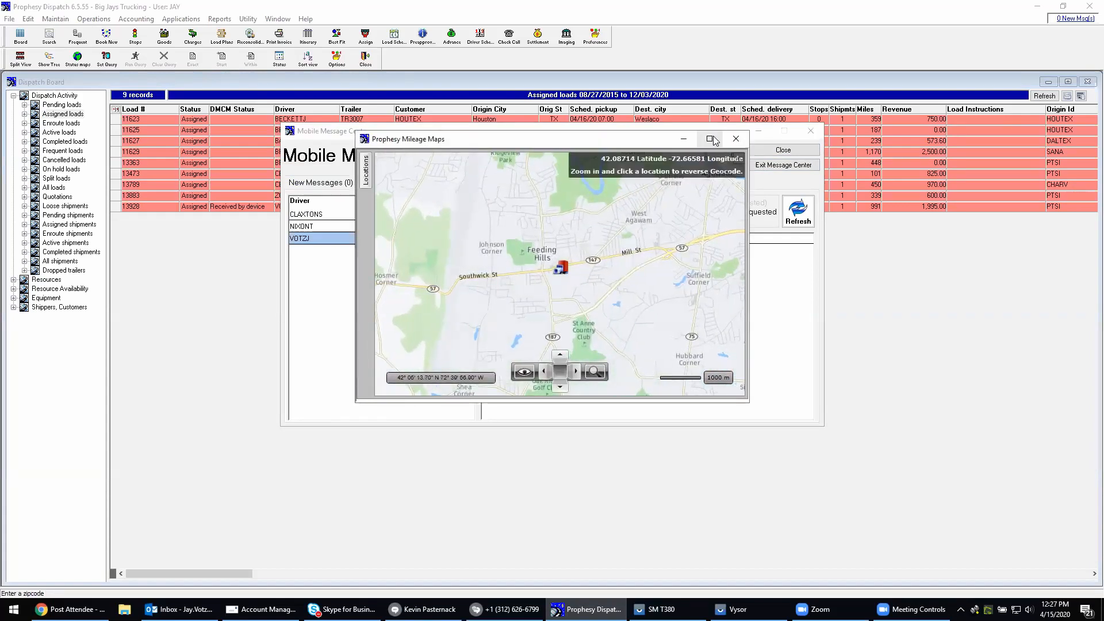
scroll(561, 265, up, 1)
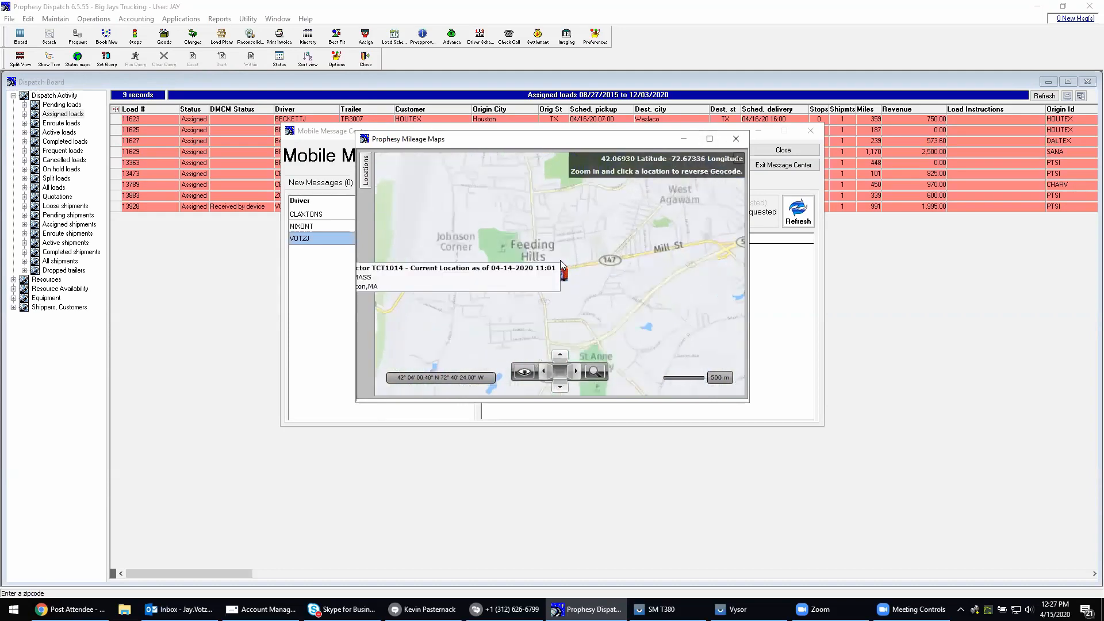
click(736, 139)
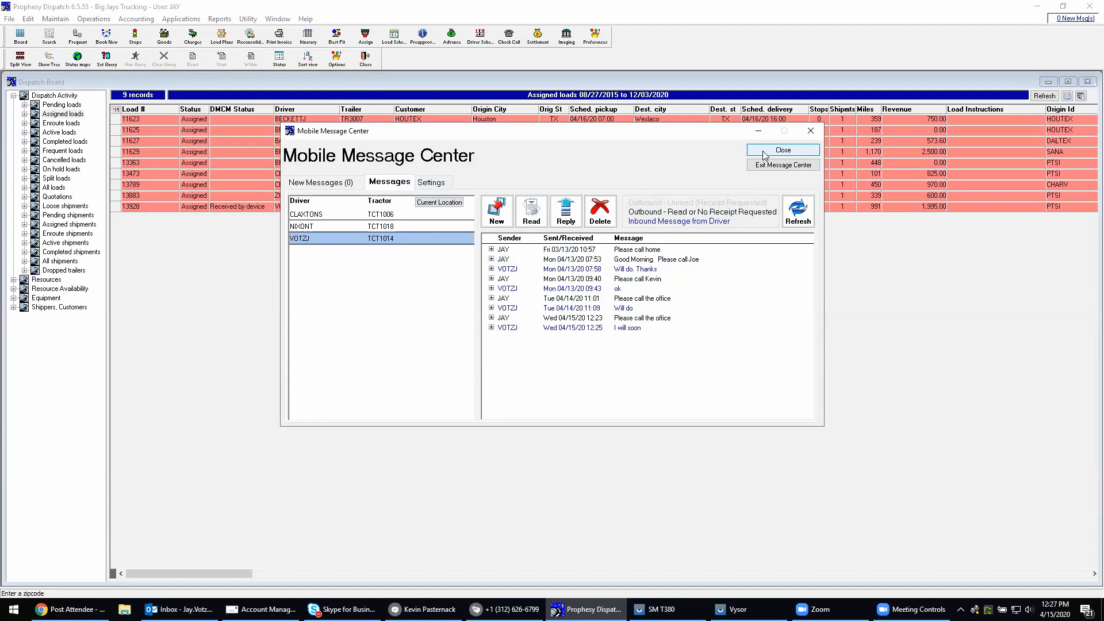
click(766, 153)
Refresh the dispatch board and process all received load updates in Mobile Communications
click(1044, 96)
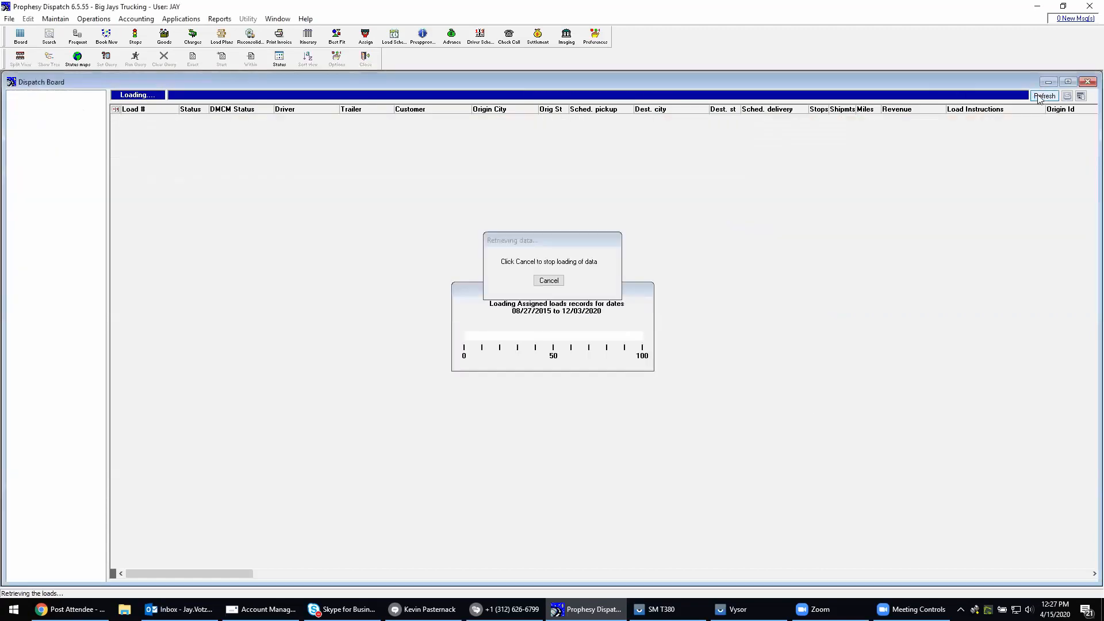
click(94, 19)
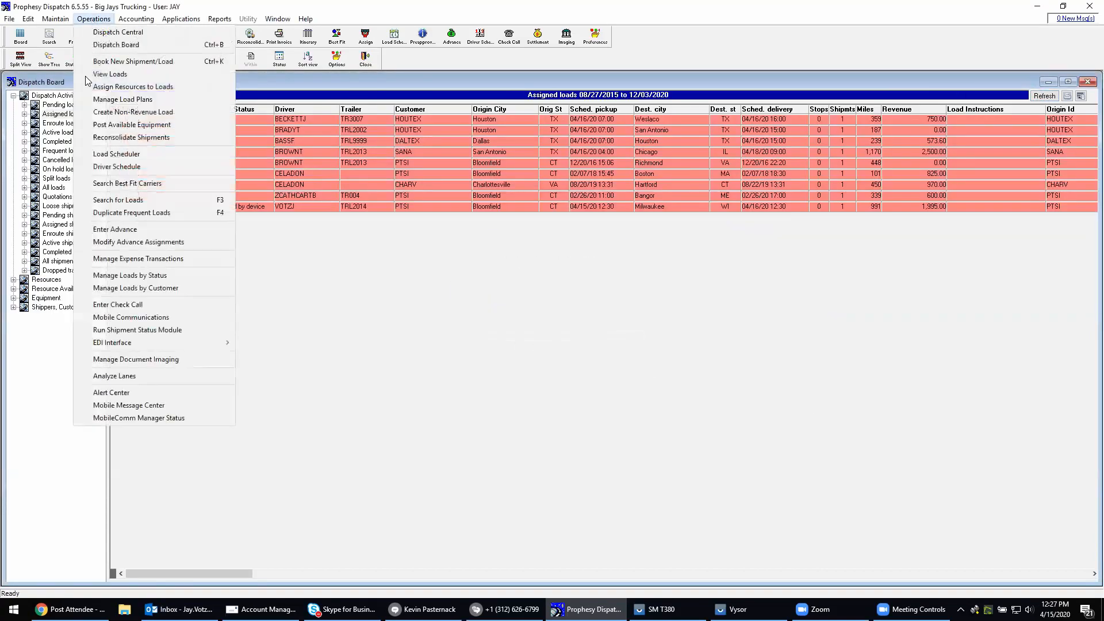
click(125, 323)
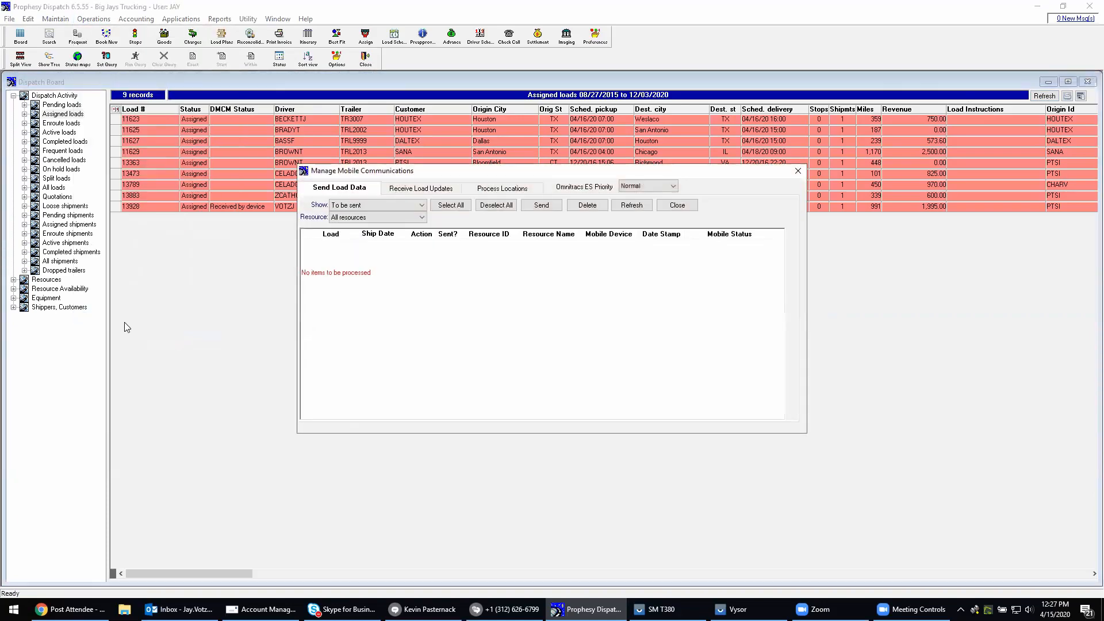
click(404, 194)
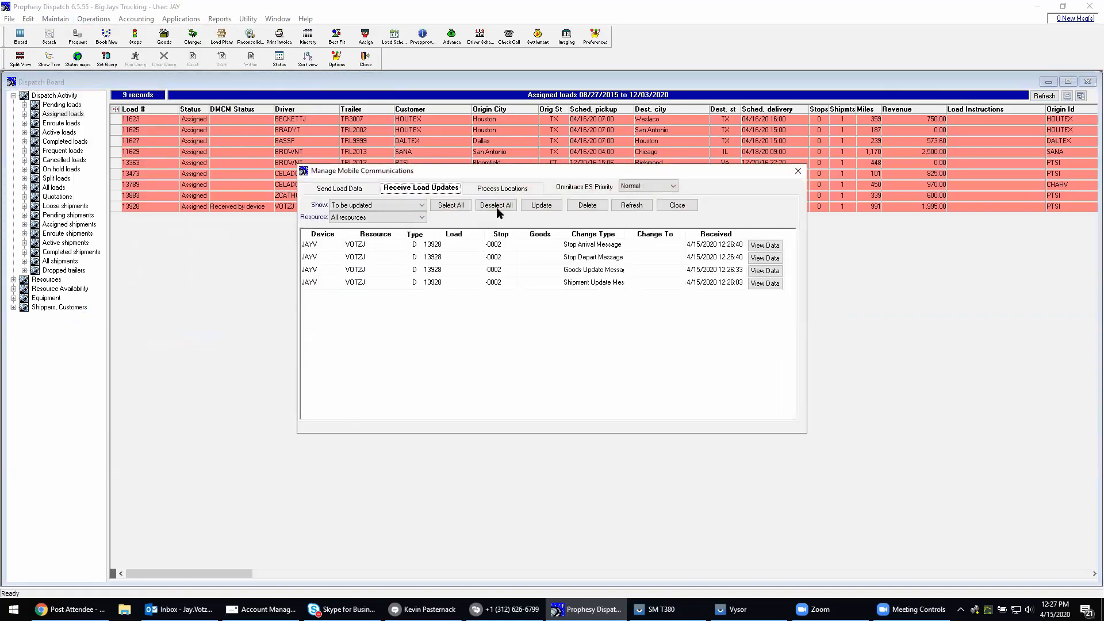
click(541, 207)
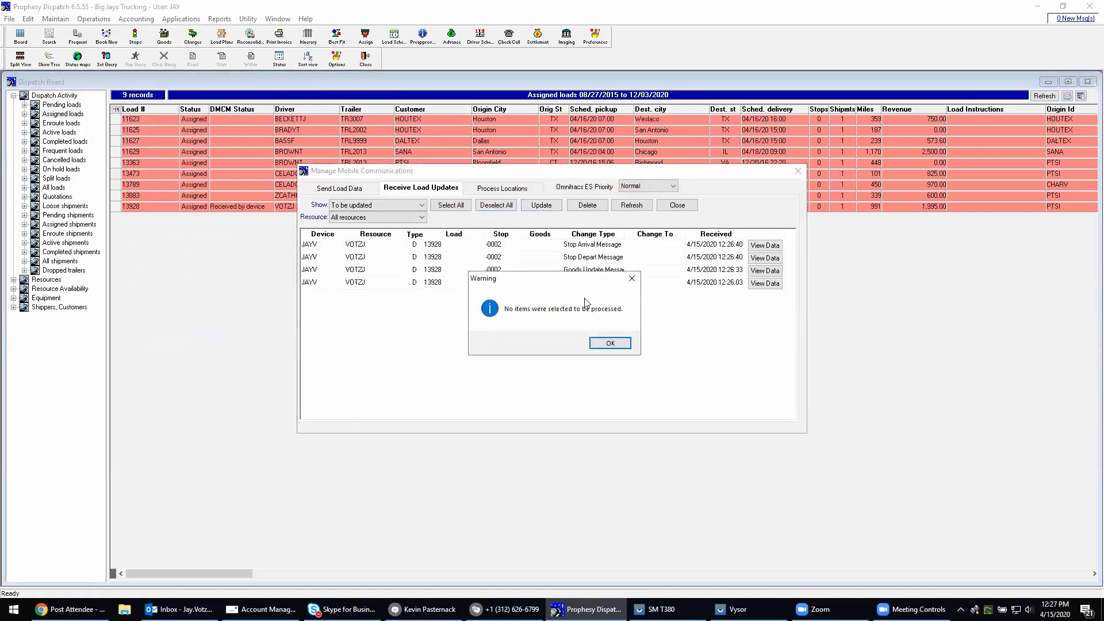
click(610, 343)
click(451, 205)
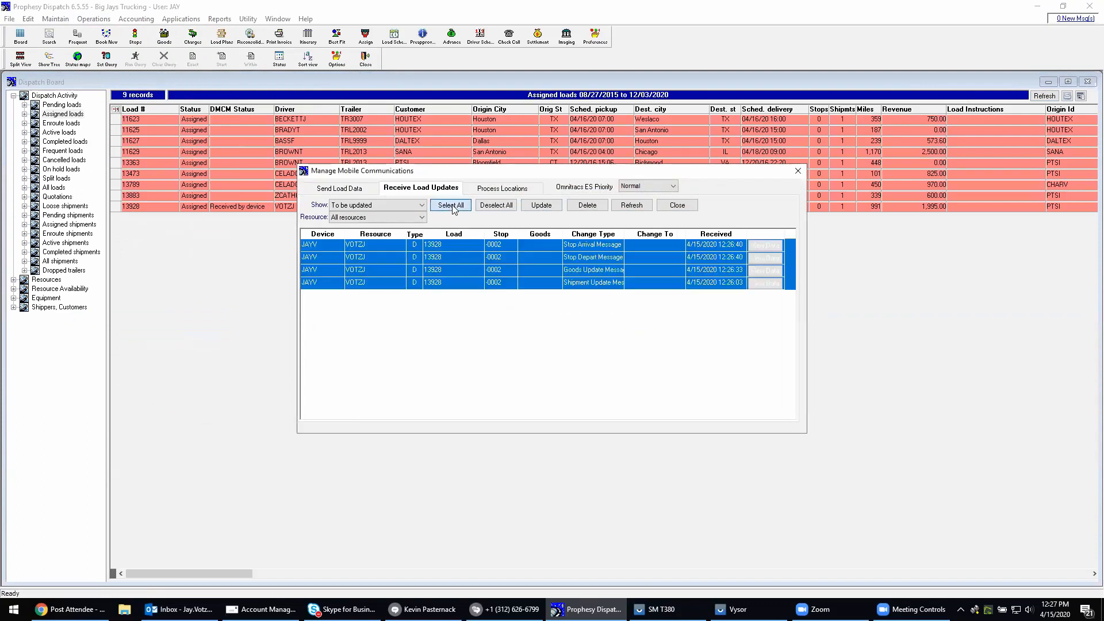
click(551, 209)
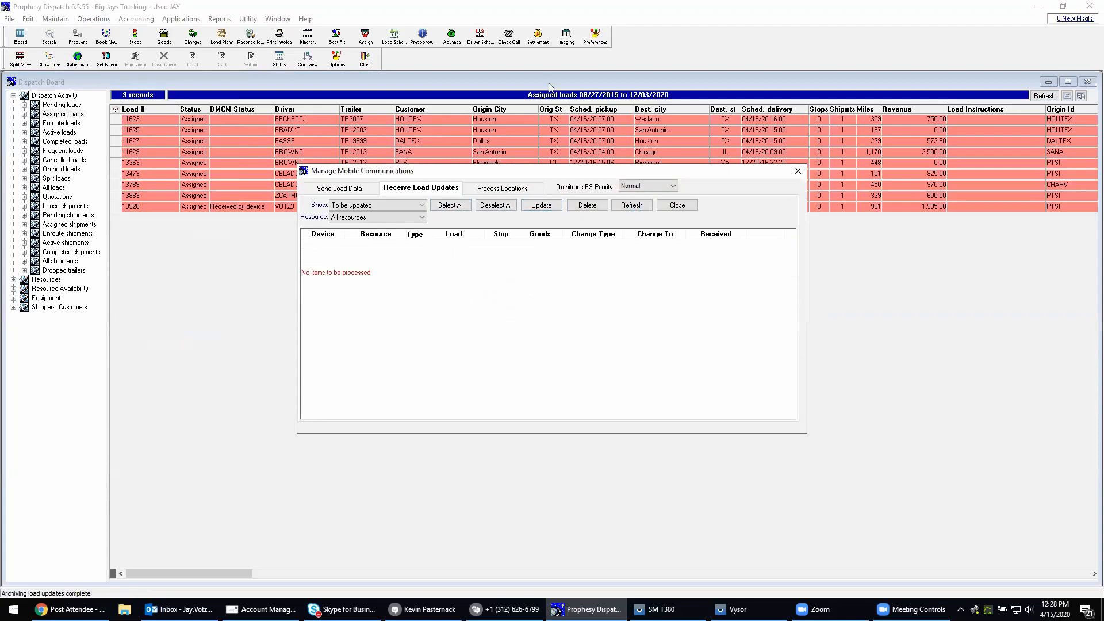
click(676, 205)
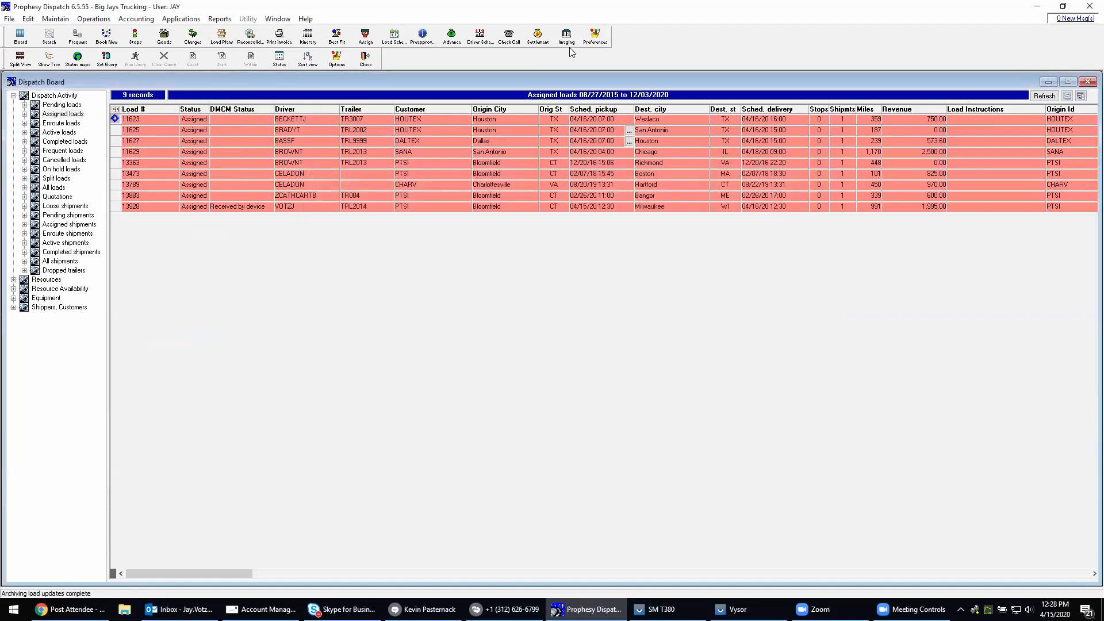
Display the enroute loads on the dispatch board, close the document imaging window, and check the Bloomfield load's actual pickup
click(562, 38)
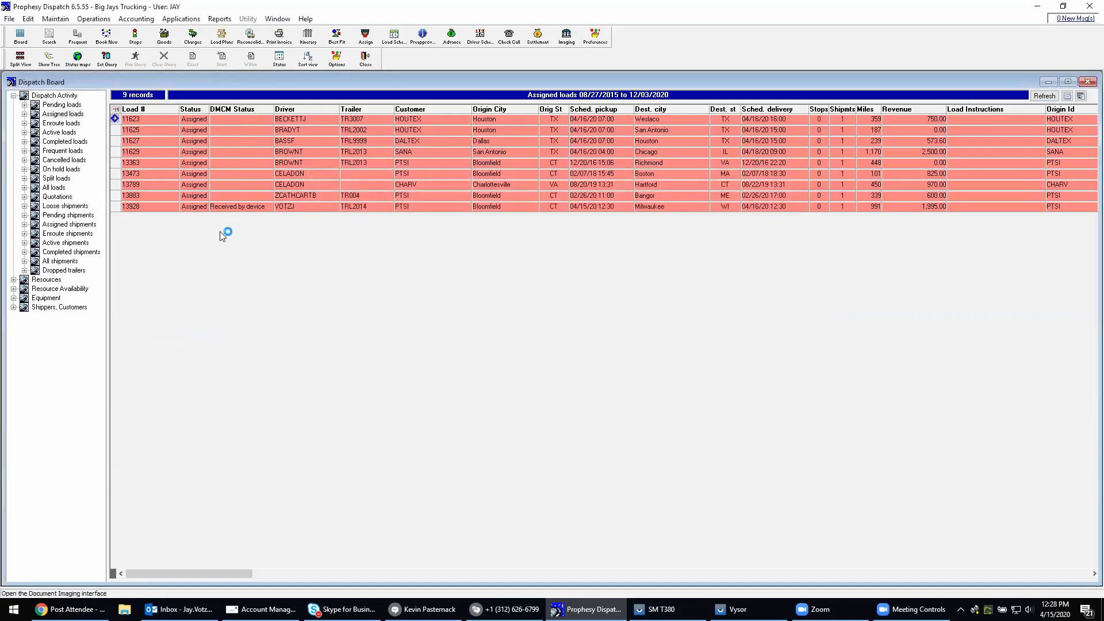
click(75, 123)
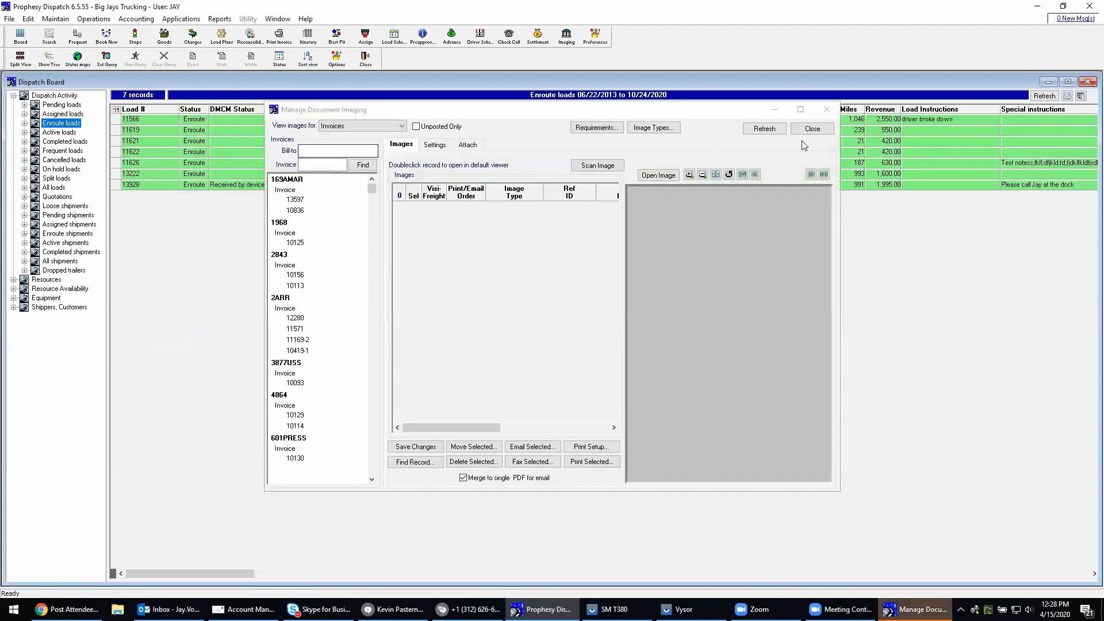
click(811, 129)
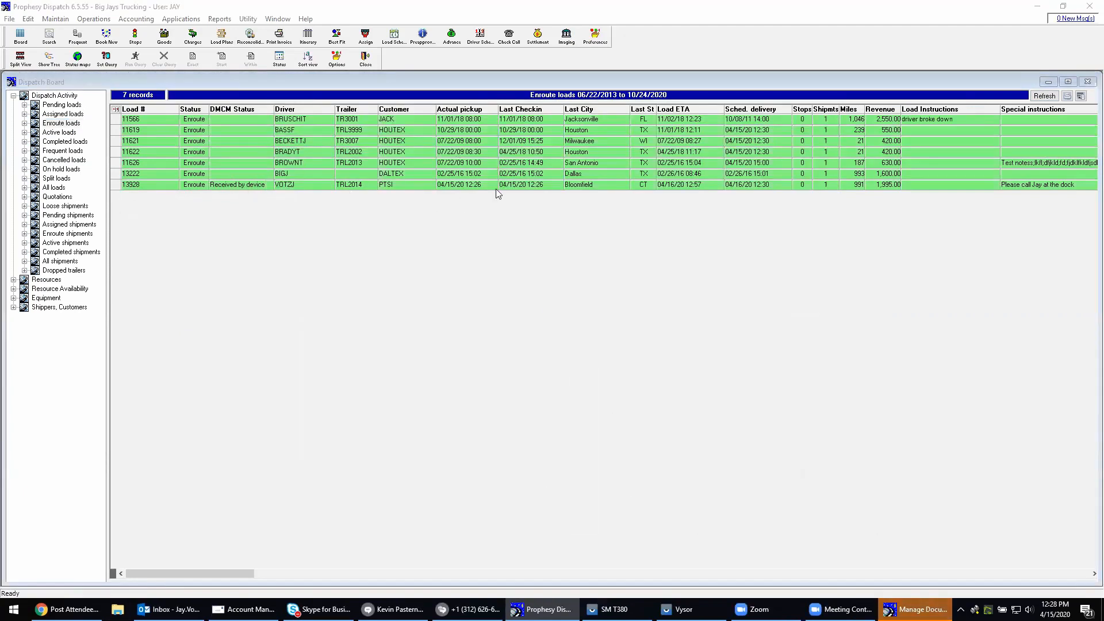
click(451, 188)
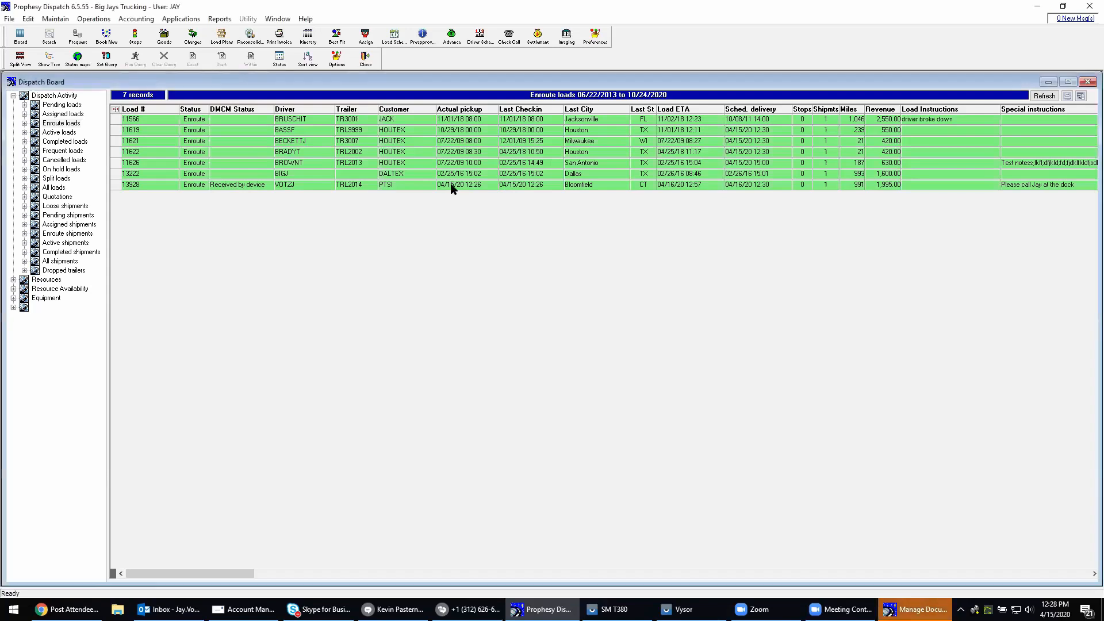
Open the check call entry for the Bloomfield load, review the pickup stop's actual arrival and departure, and close it
right_click(453, 187)
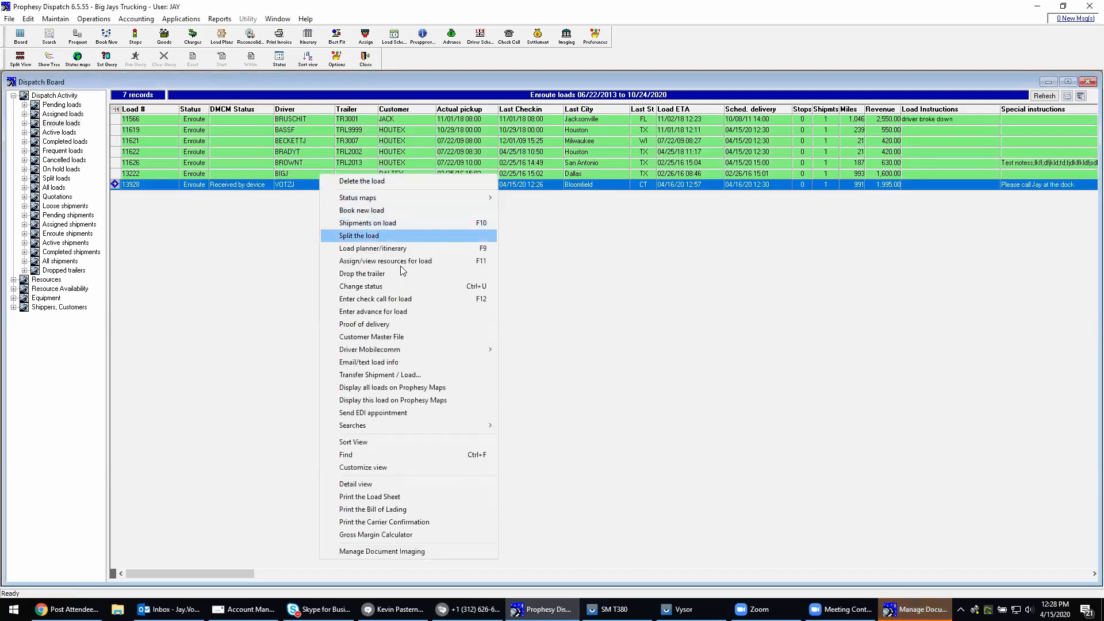
click(396, 302)
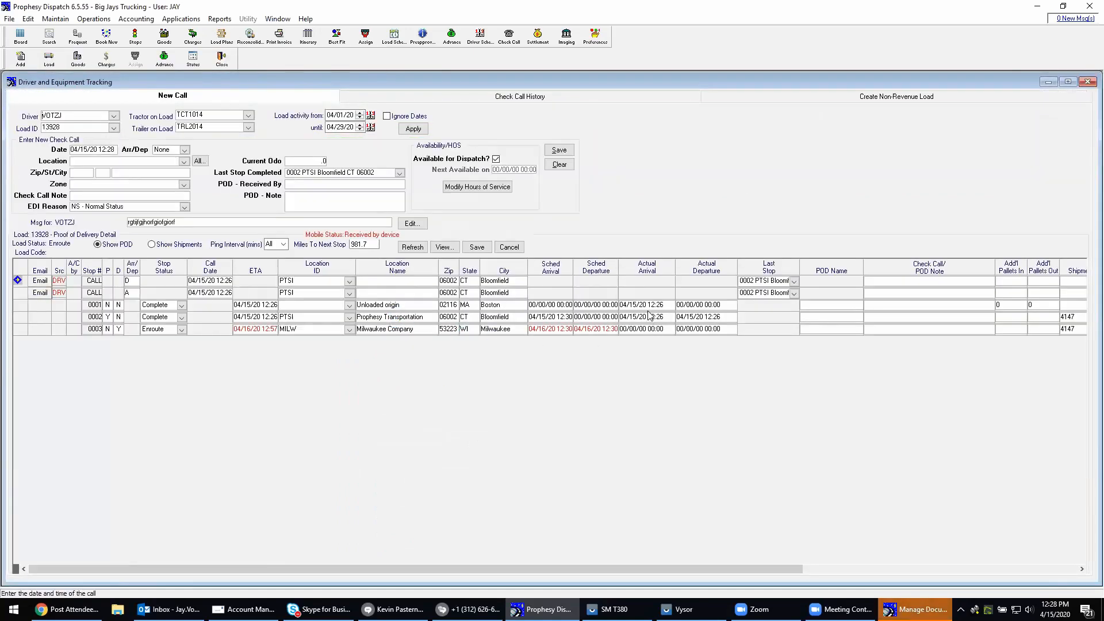
click(646, 267)
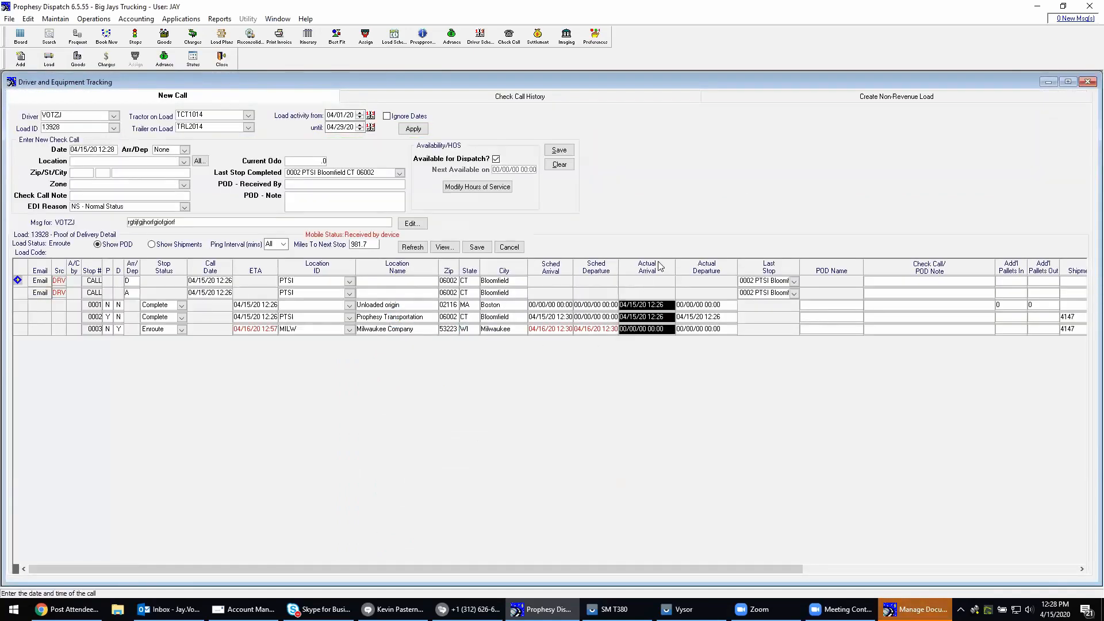
click(683, 318)
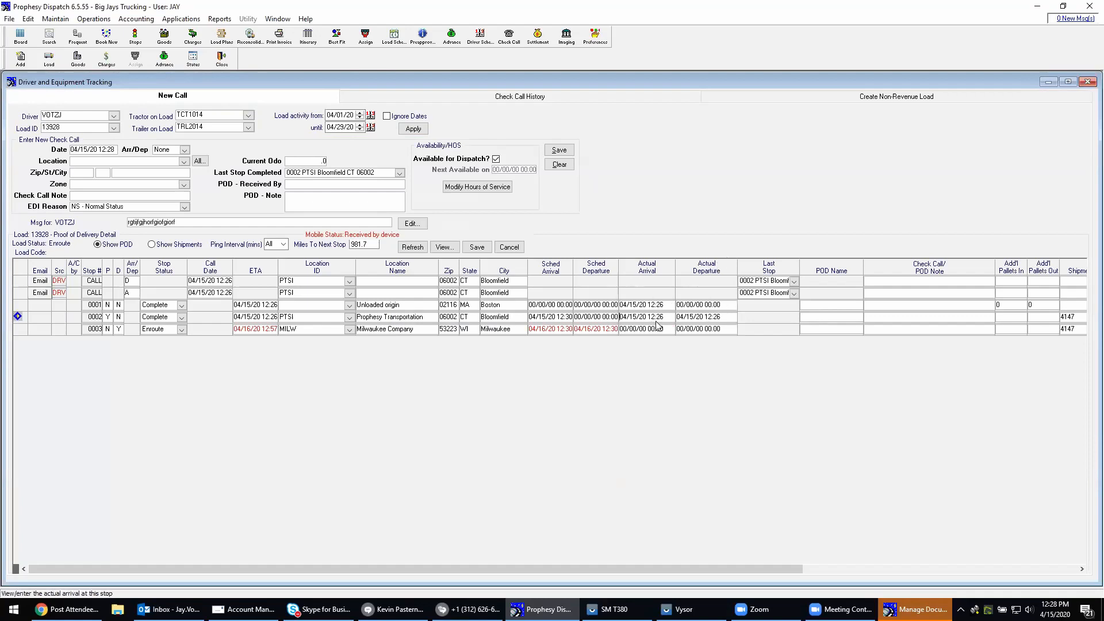
click(709, 318)
click(1088, 82)
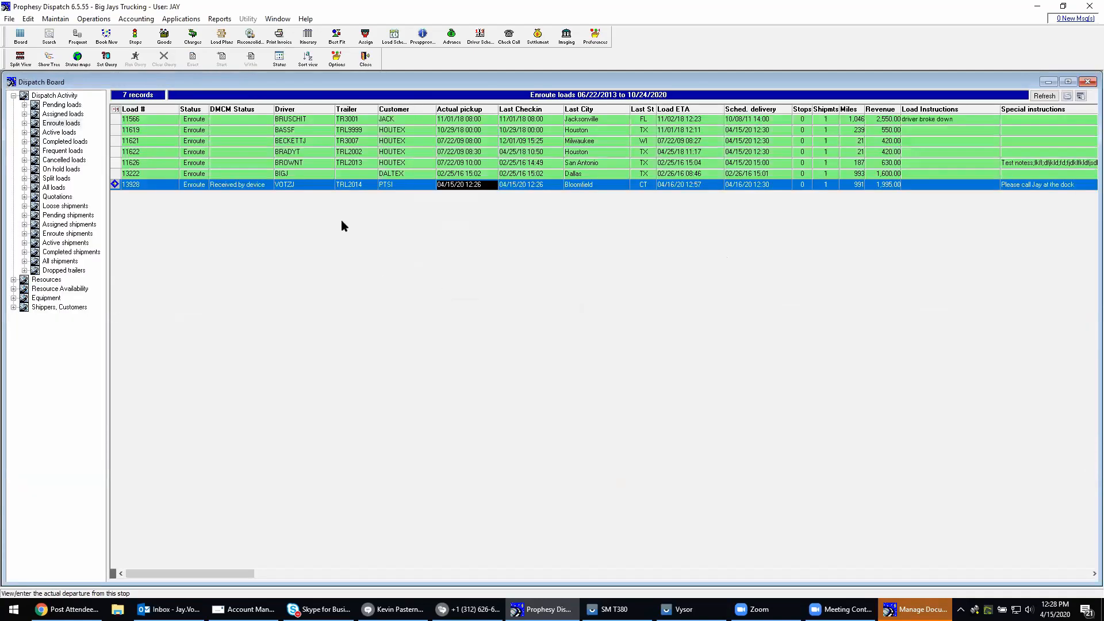
Review the Bloomfield load's booking details, close them, and check its last check-in, last city and state, and load ETA on the dispatch board
double_click(309, 186)
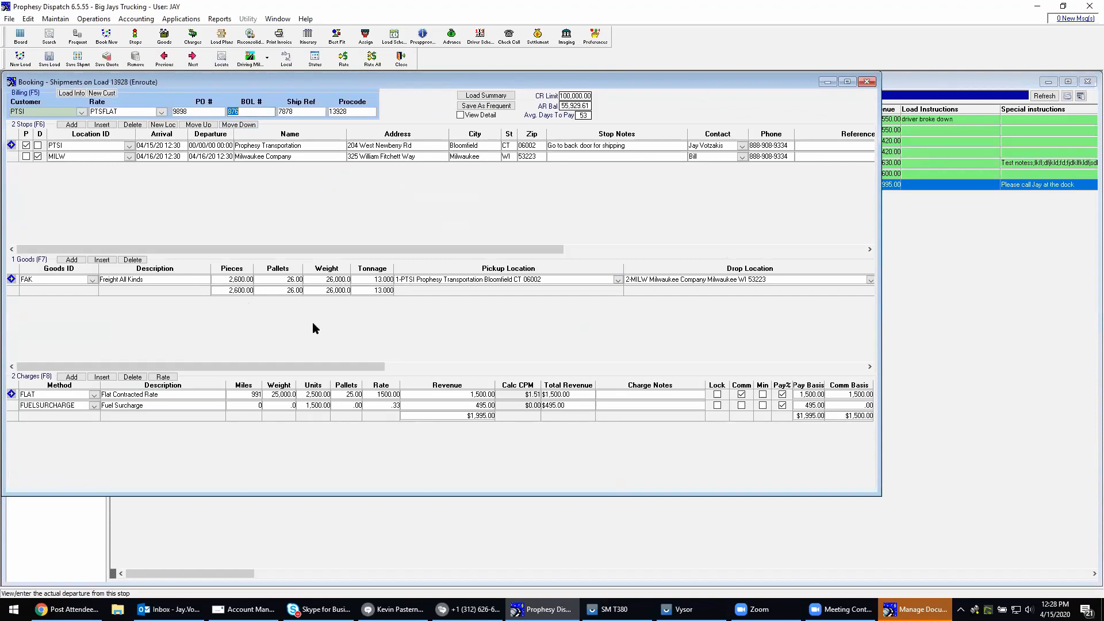
click(868, 83)
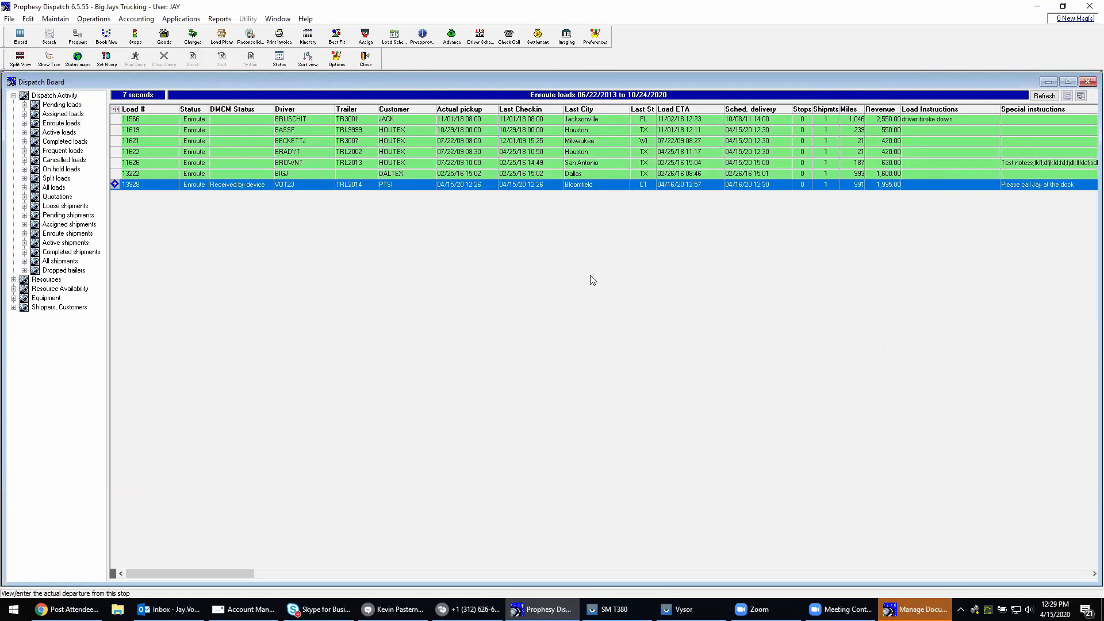
click(554, 107)
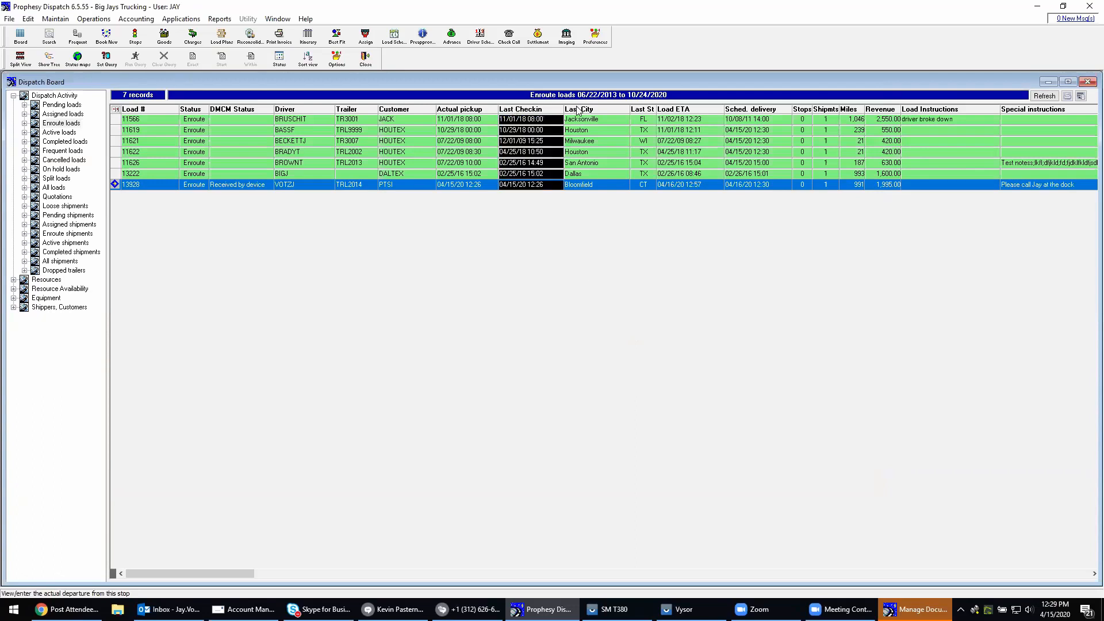
click(577, 109)
click(646, 110)
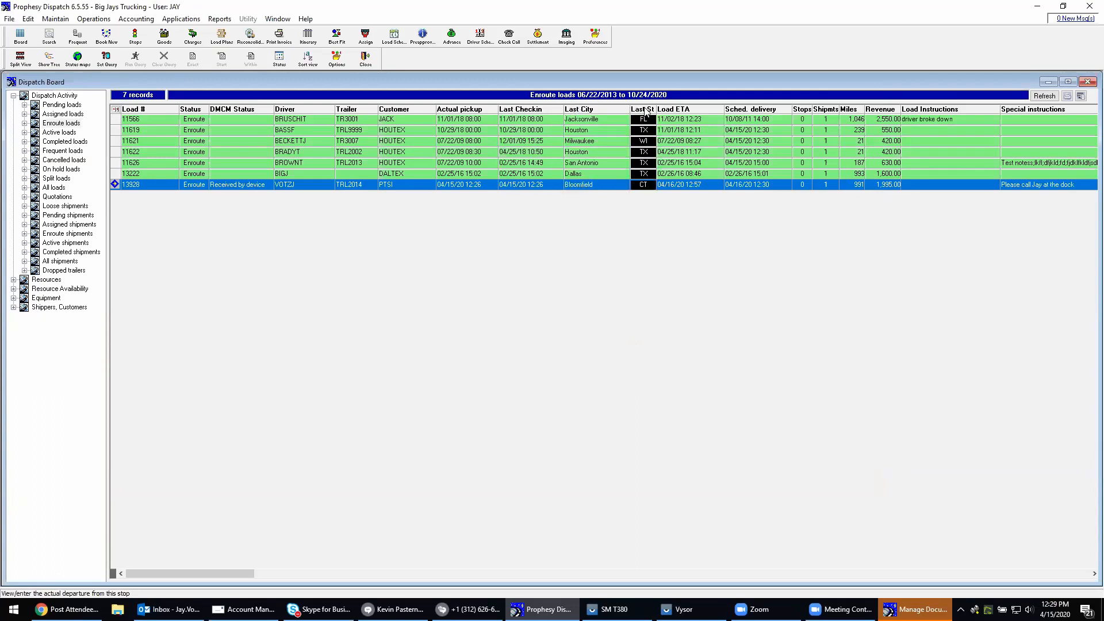
click(541, 119)
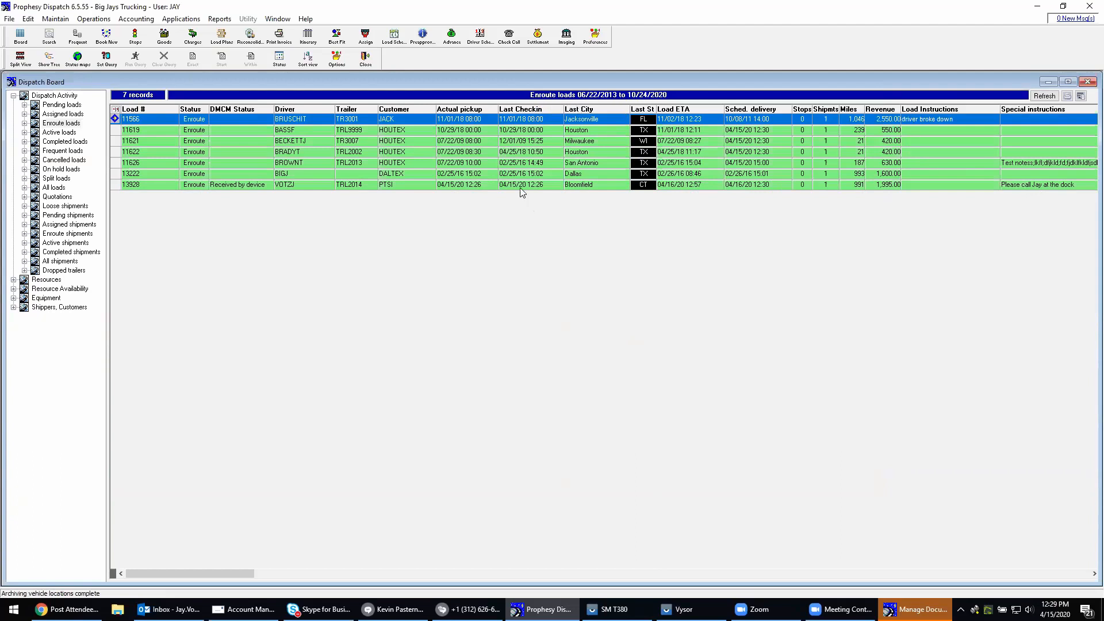
click(681, 110)
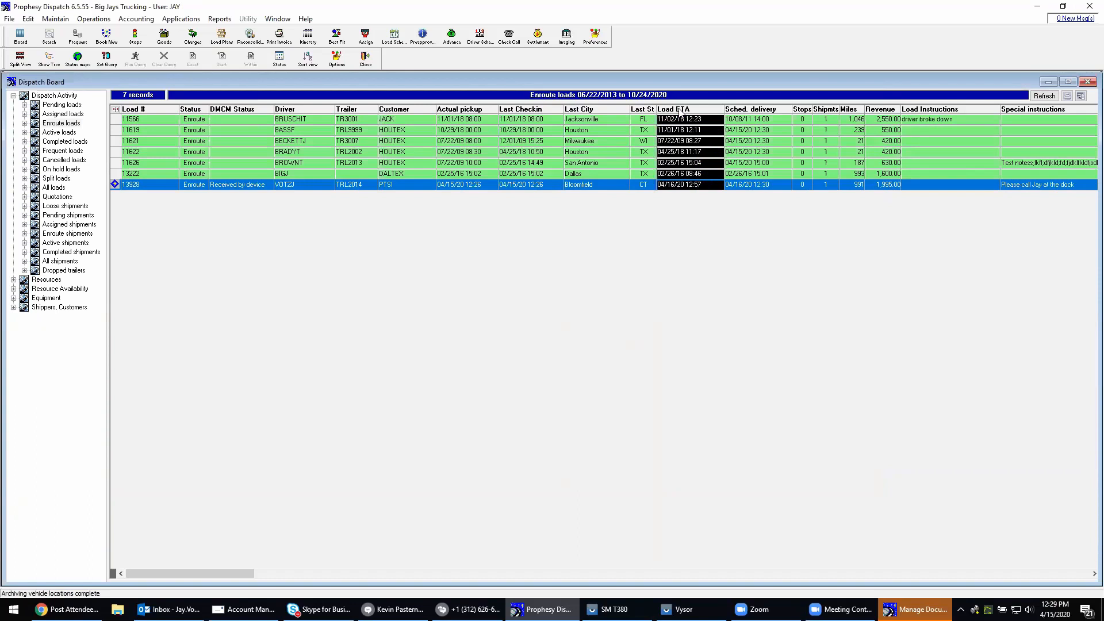
click(679, 184)
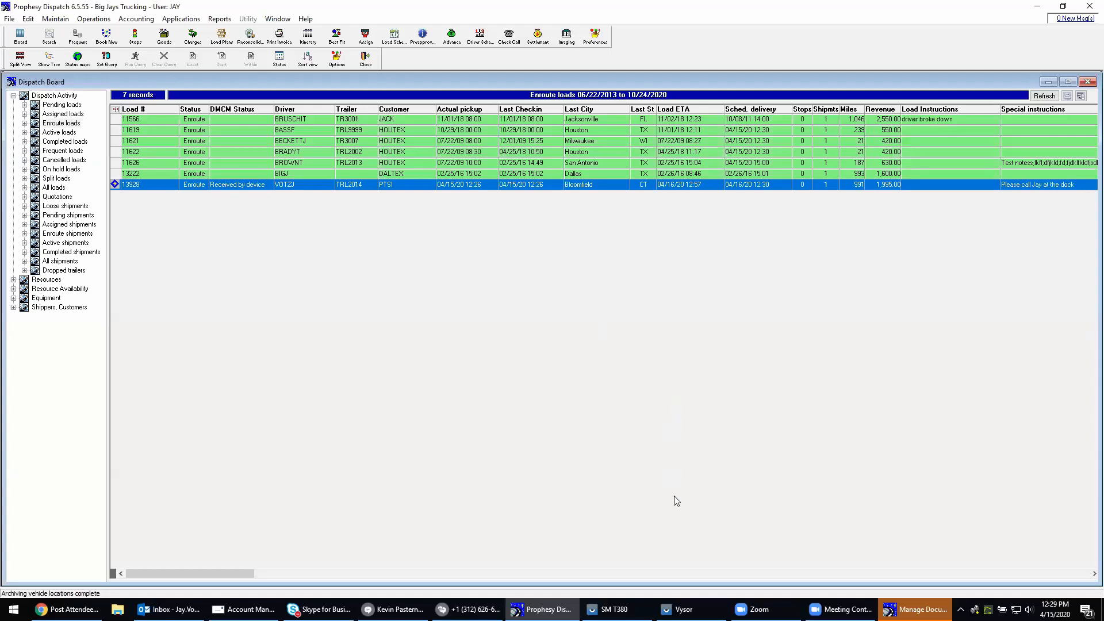
Switch to the SM T380 tablet window to view the Bloomfield load's stops, and return to Prophesy Dispatch
mouse_move(633, 610)
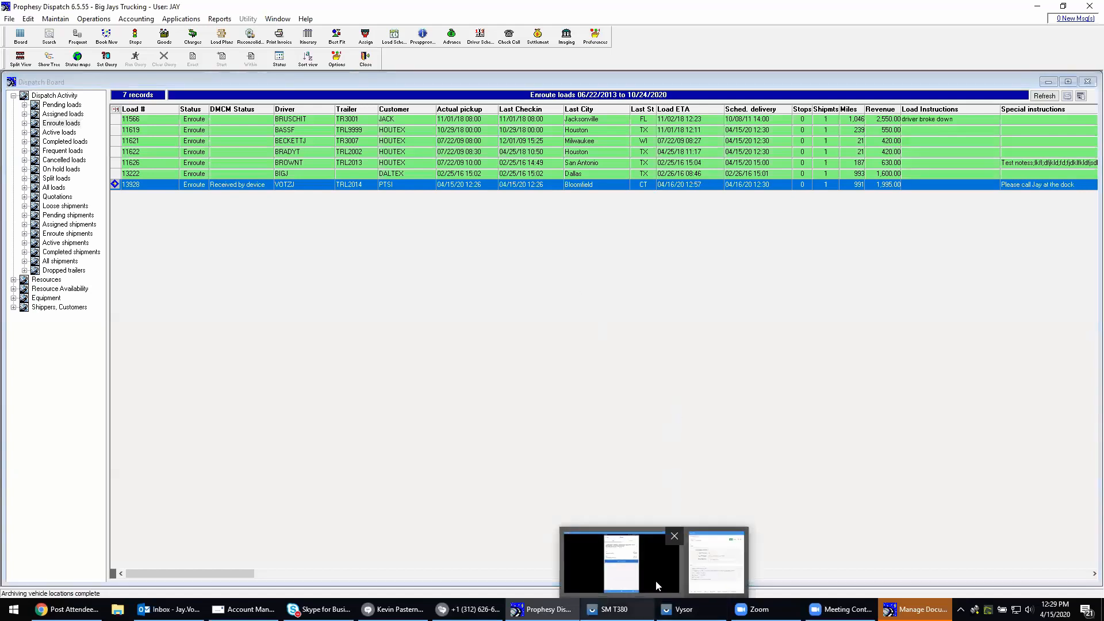
click(657, 586)
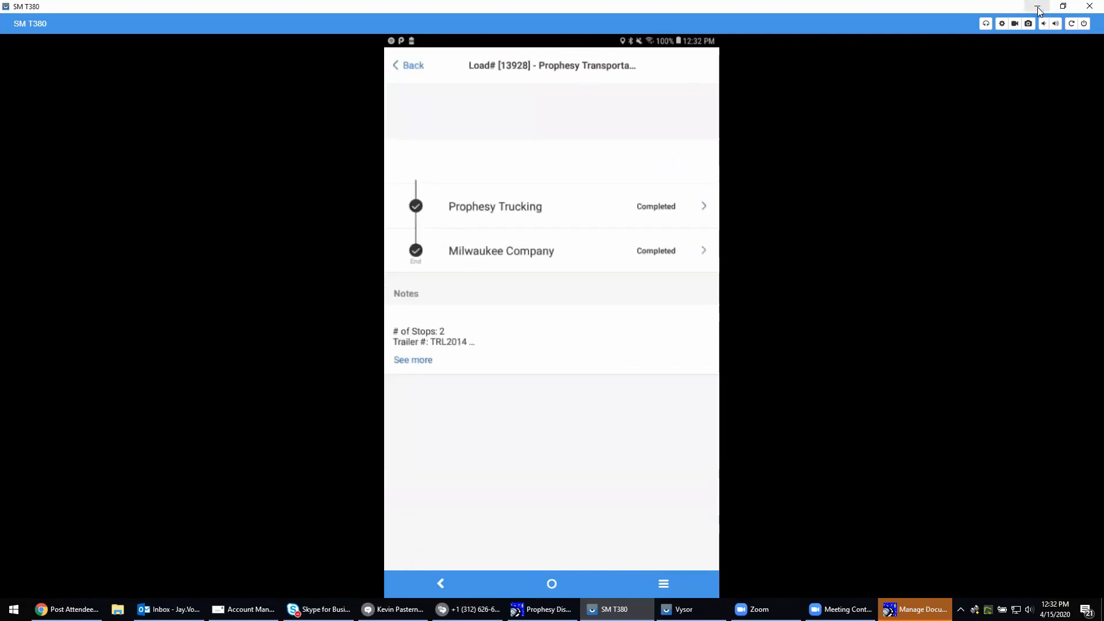
click(541, 609)
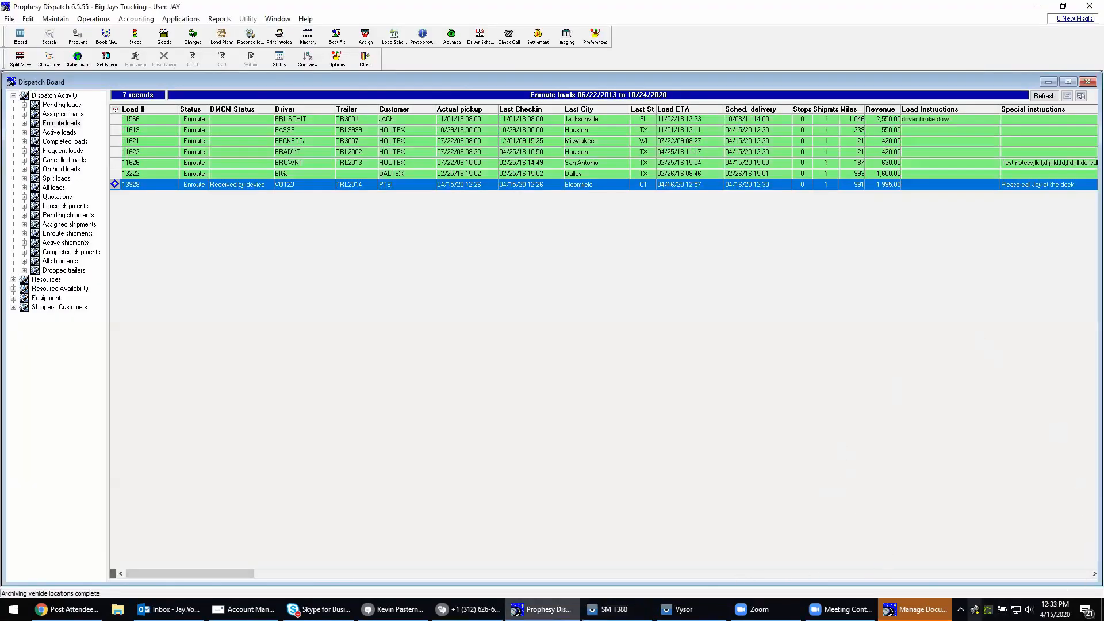
Process all received stop arrival and departure updates for the Bloomfield load in Mobile Communications, and close the dialog
right_click(973, 613)
click(961, 591)
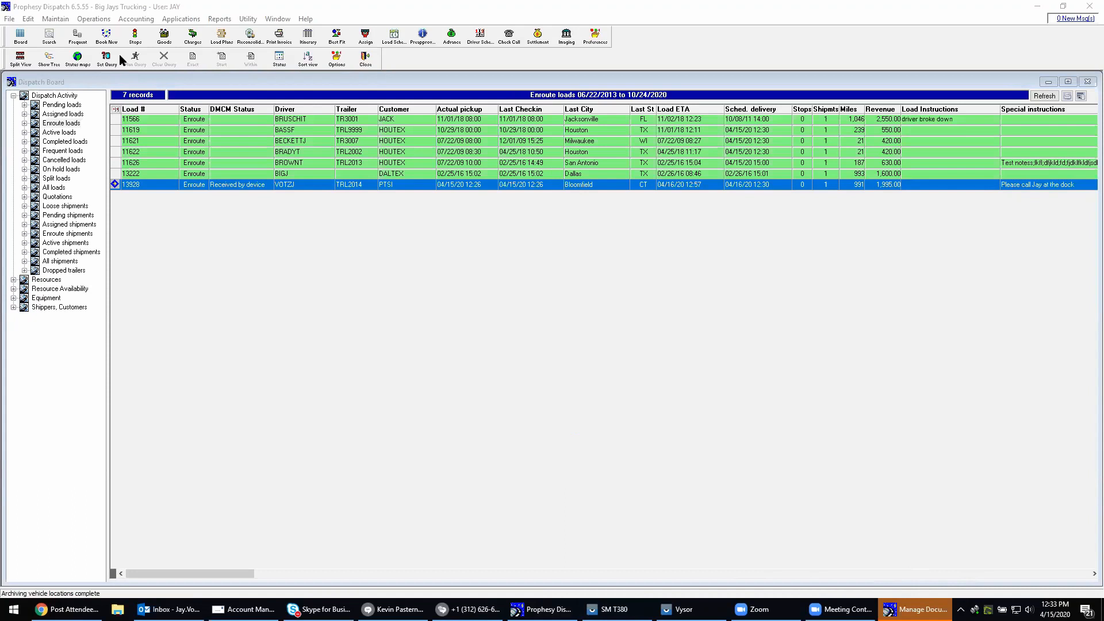
click(102, 22)
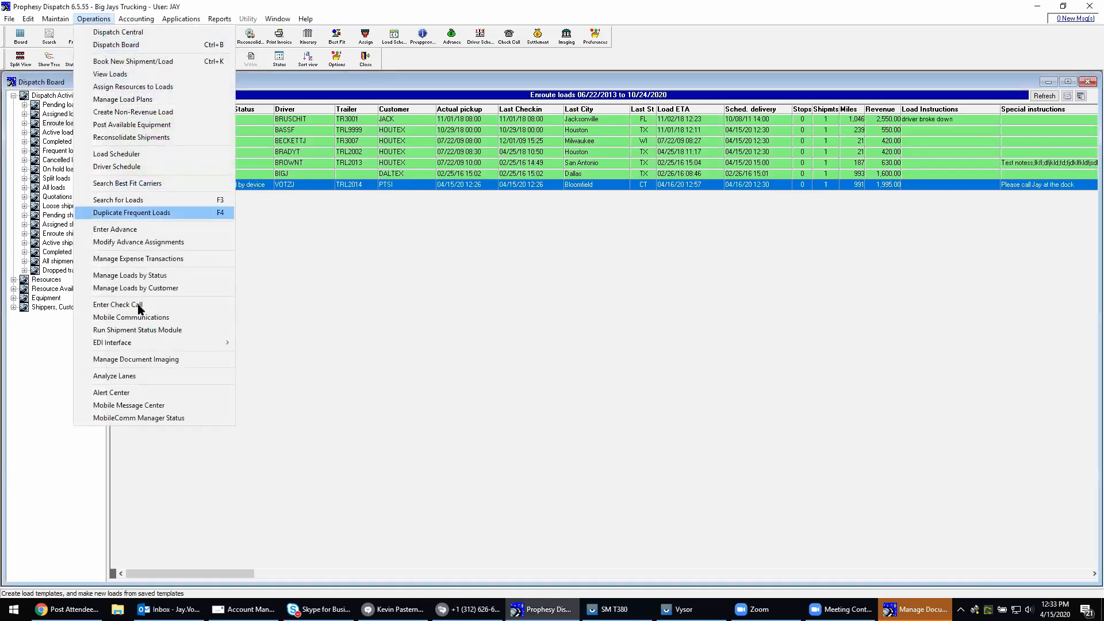
click(172, 317)
click(421, 188)
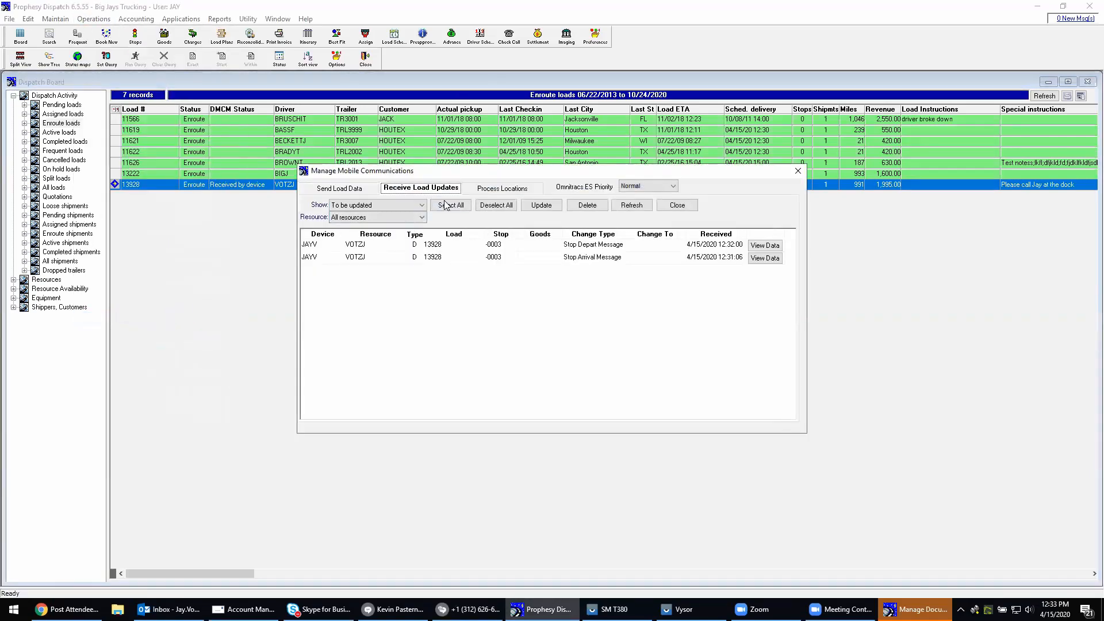
click(451, 206)
click(541, 206)
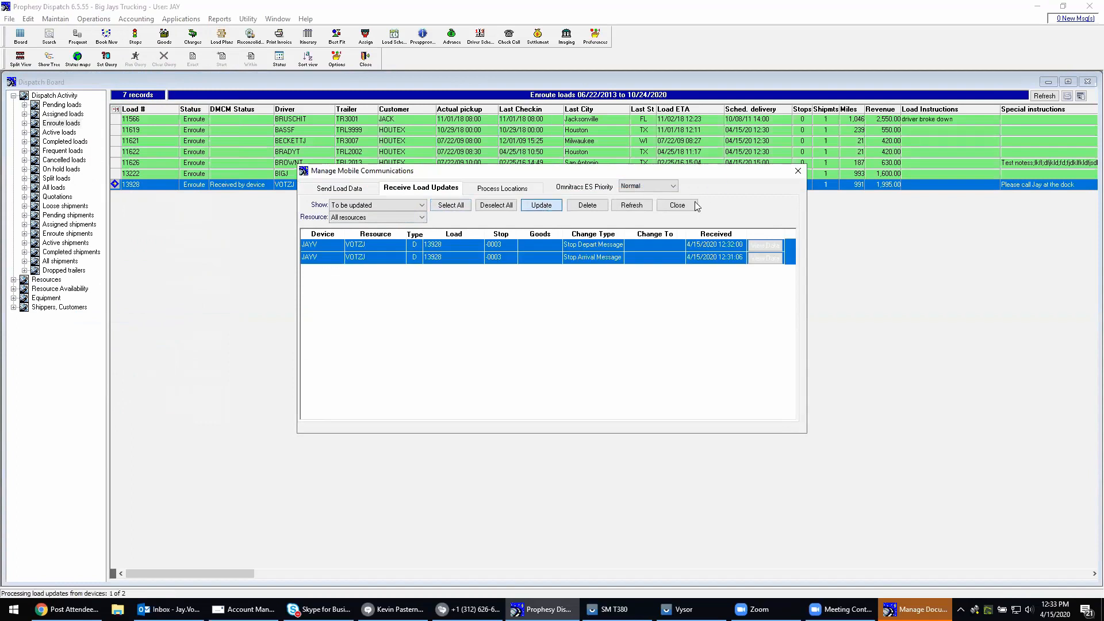
click(798, 170)
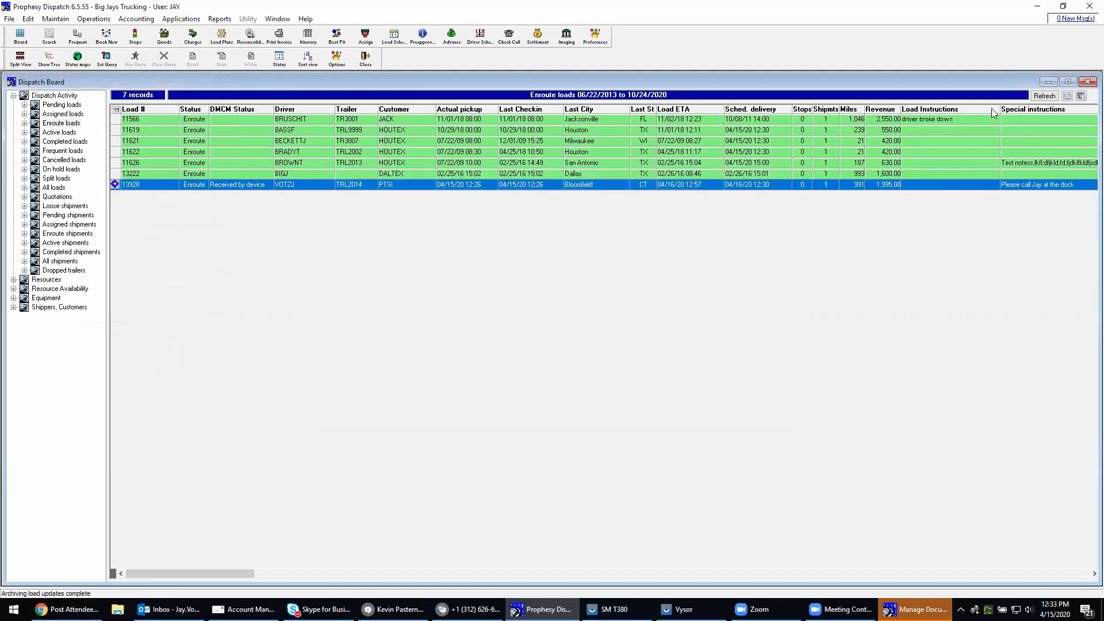
Refresh the dispatch board, display the completed loads, and check the Bloomfield to Milwaukee load's actual delivery
click(1042, 96)
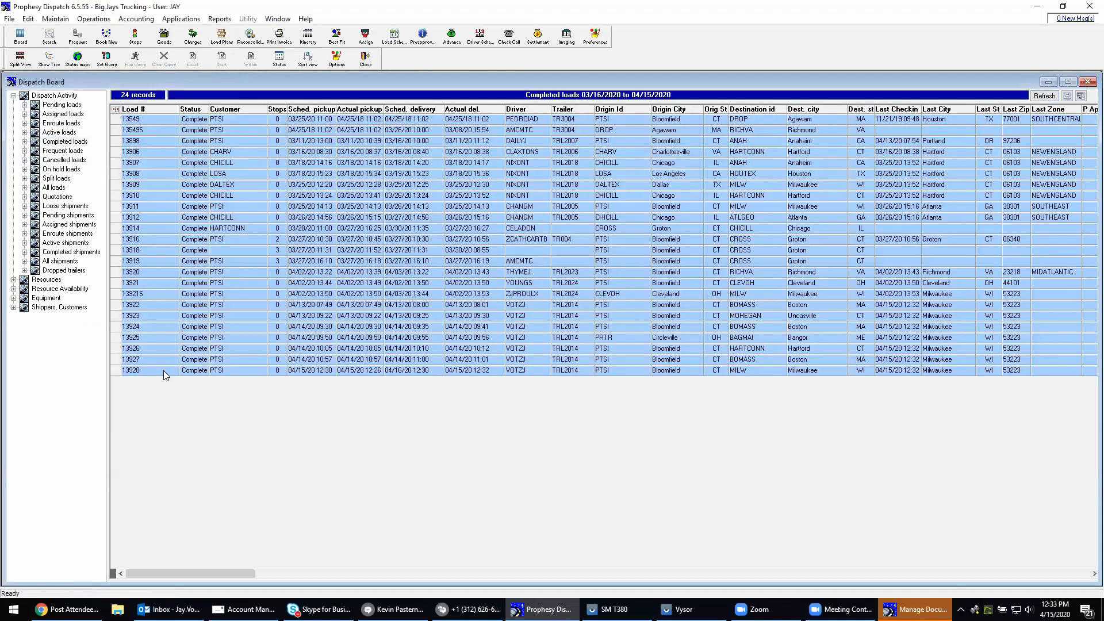
click(165, 373)
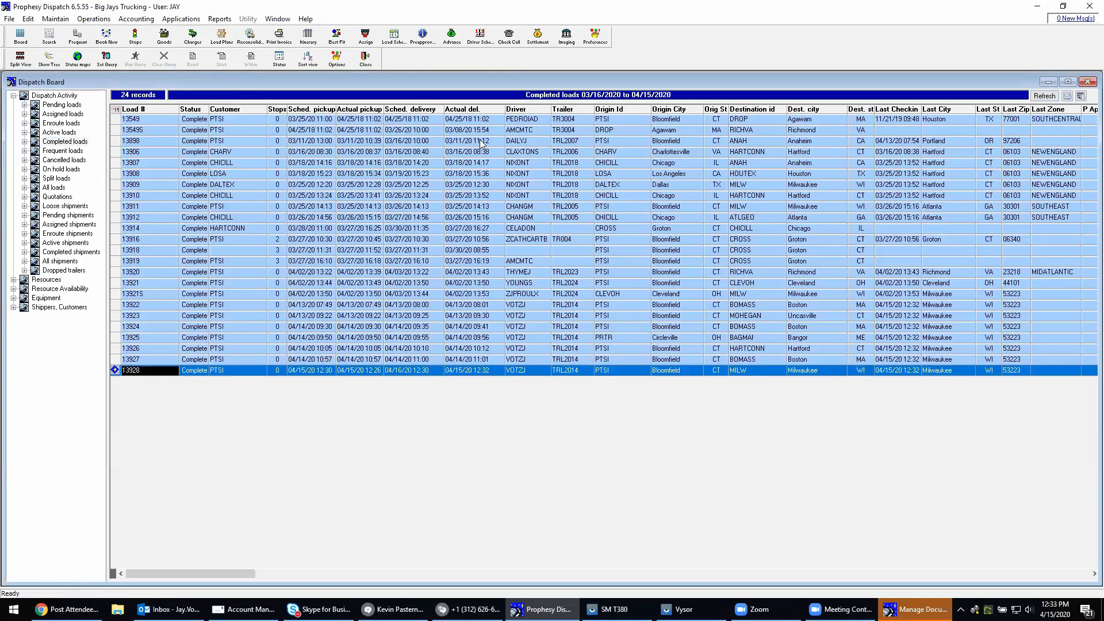
click(481, 111)
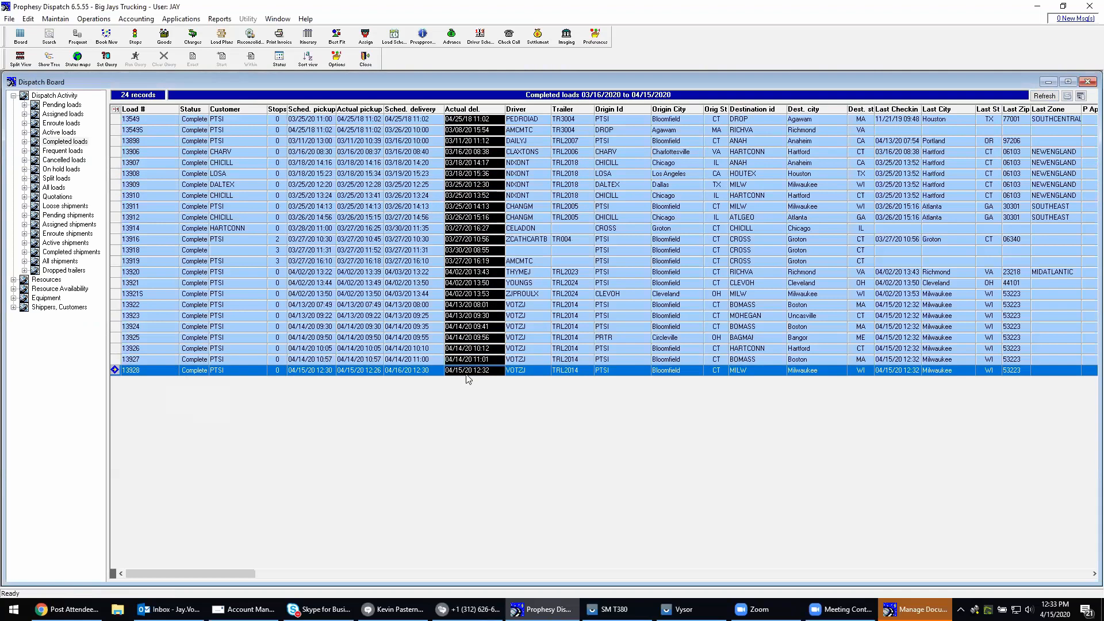
click(467, 372)
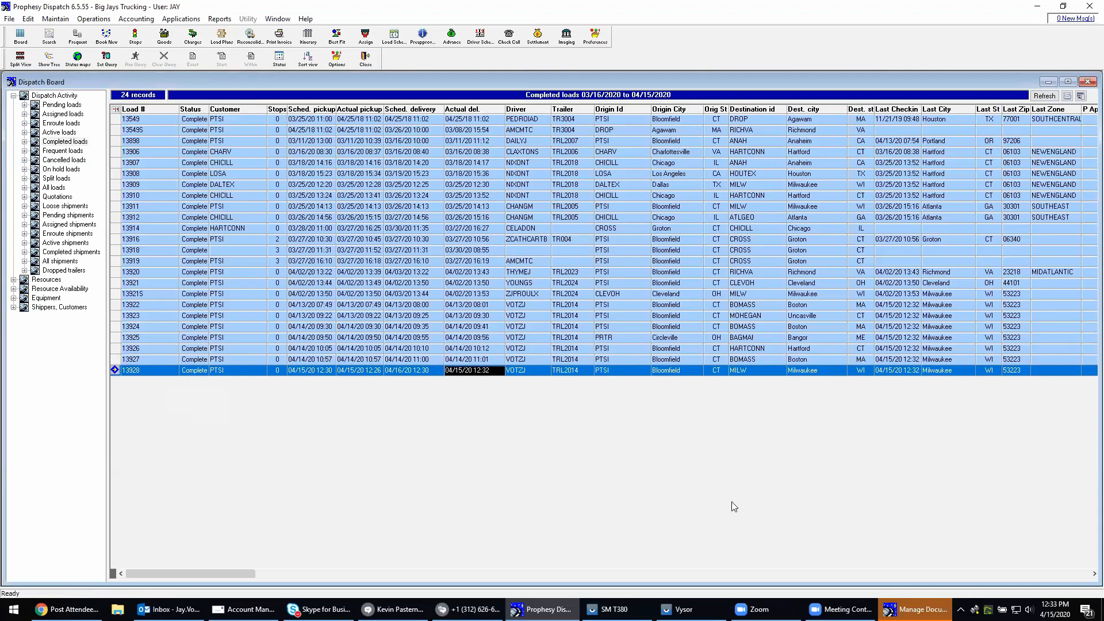
Find the completed load's invoice in Manage Document Imaging, review its BOL image and reference details, and close the window
click(915, 609)
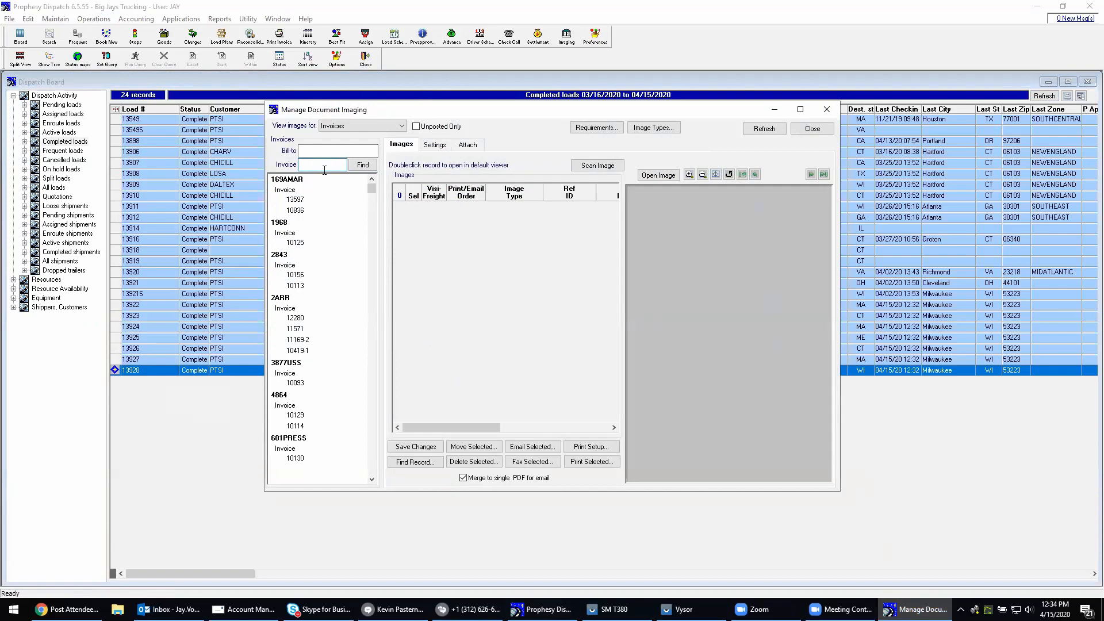
text(13928)
click(353, 166)
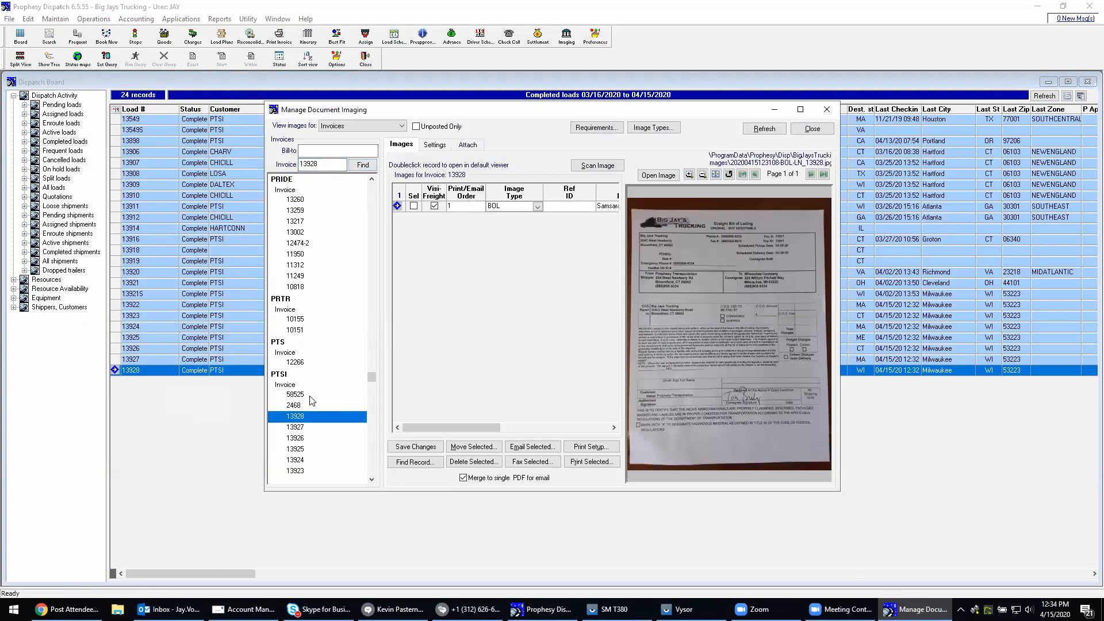
drag(424, 428, 519, 431)
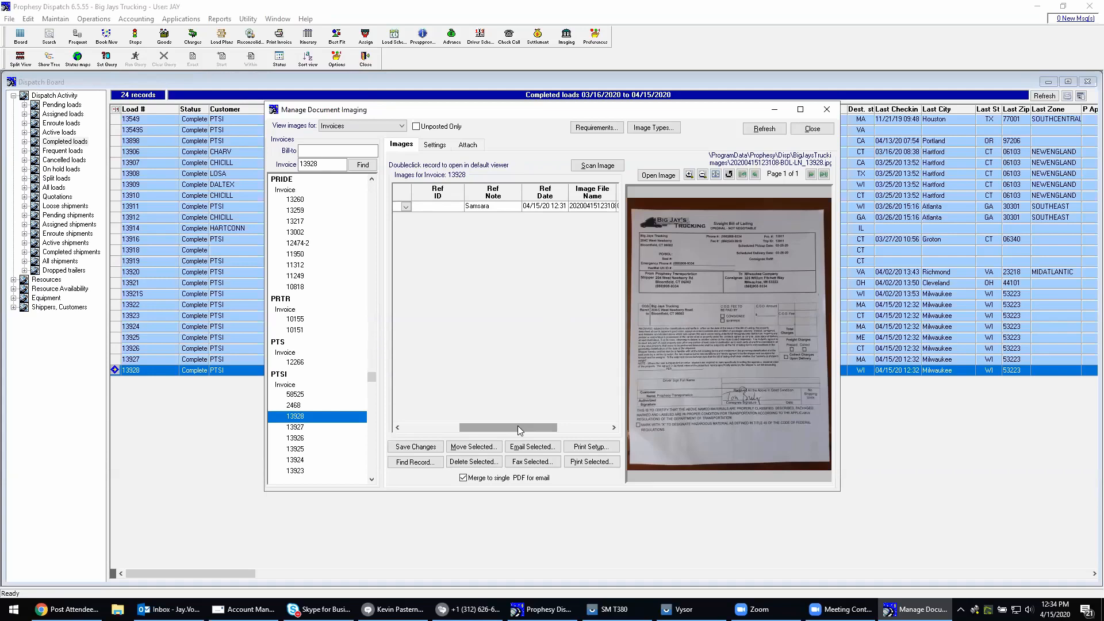
click(823, 132)
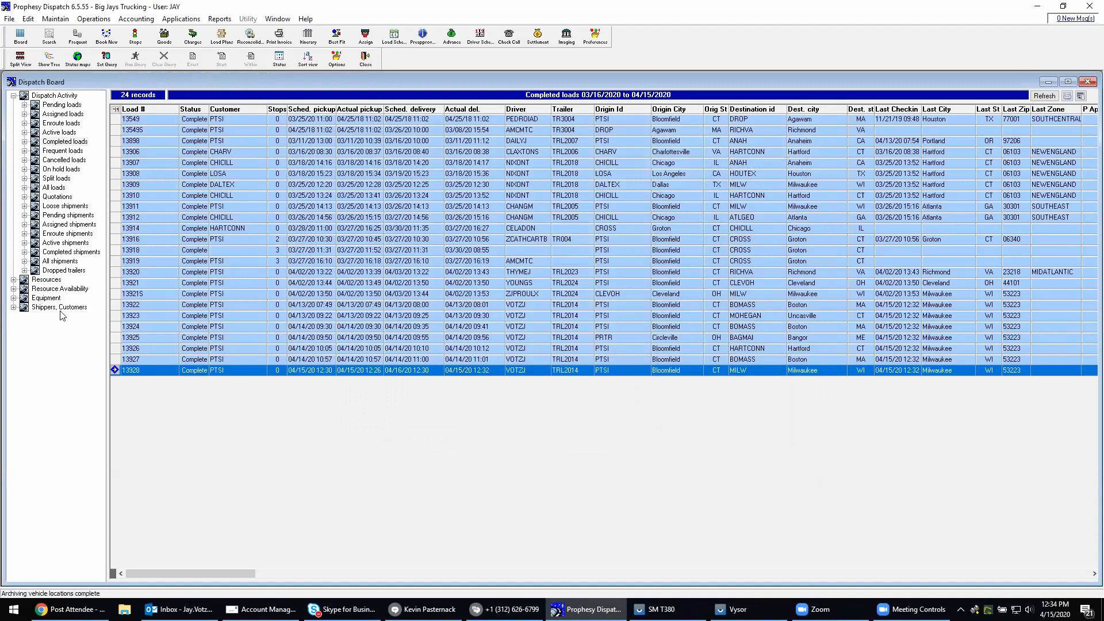
Display the trailers under Equipment and review their location city, state, days at current location, and last update
click(17, 300)
click(128, 120)
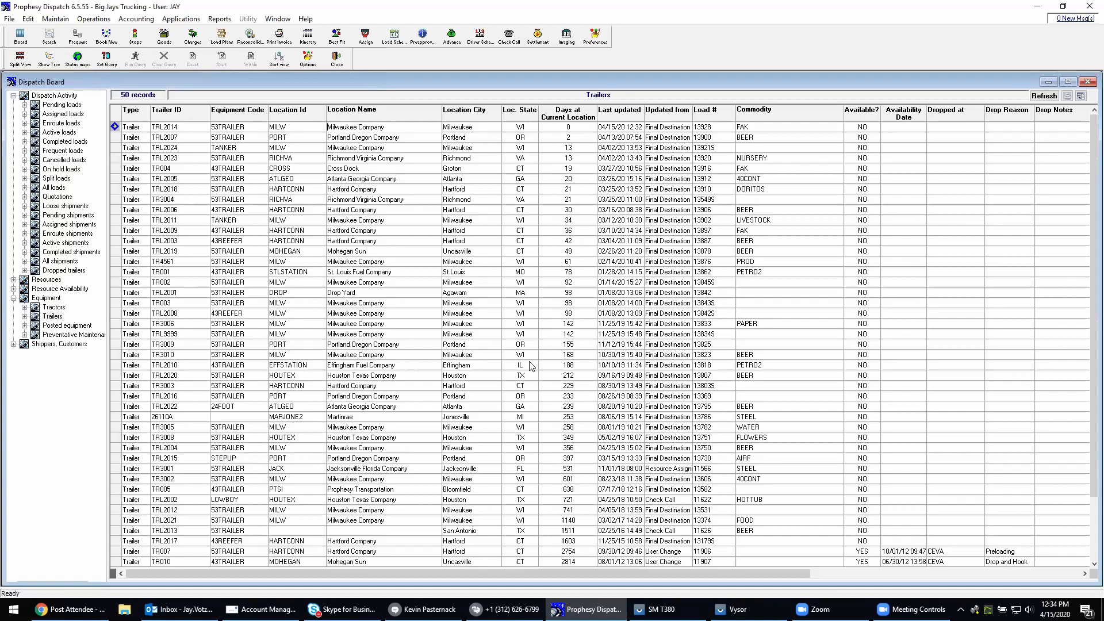
click(423, 115)
click(477, 115)
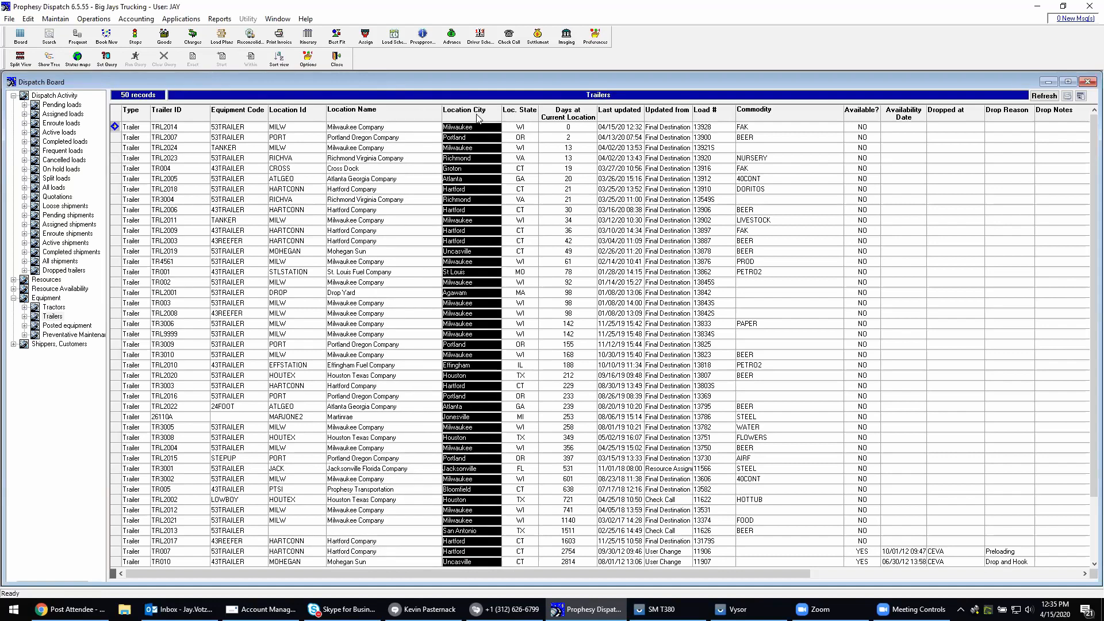
click(512, 115)
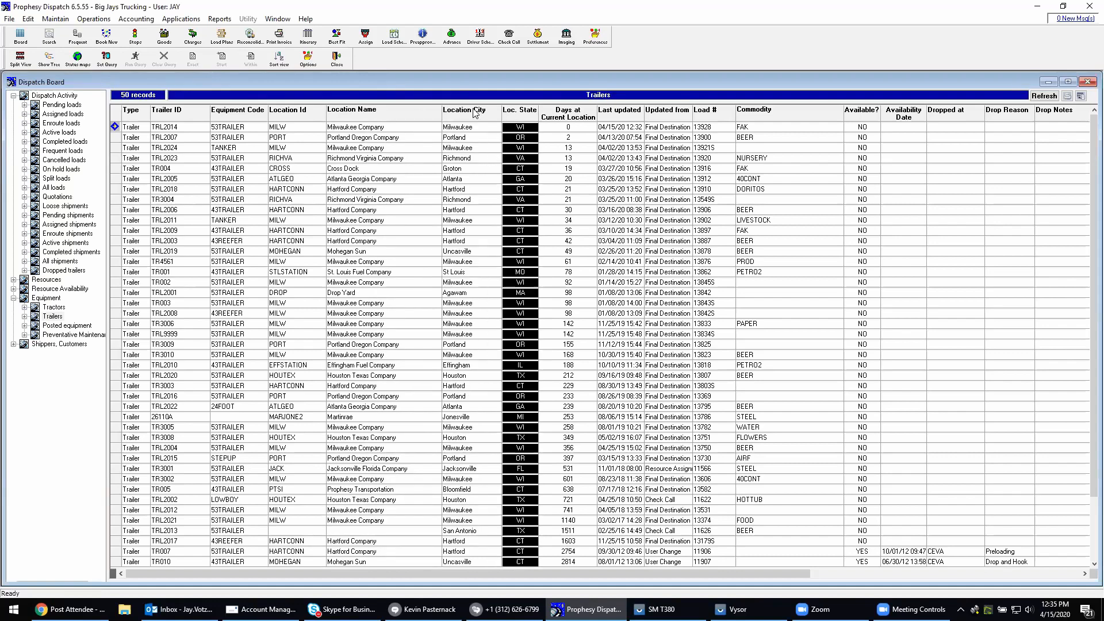
click(557, 118)
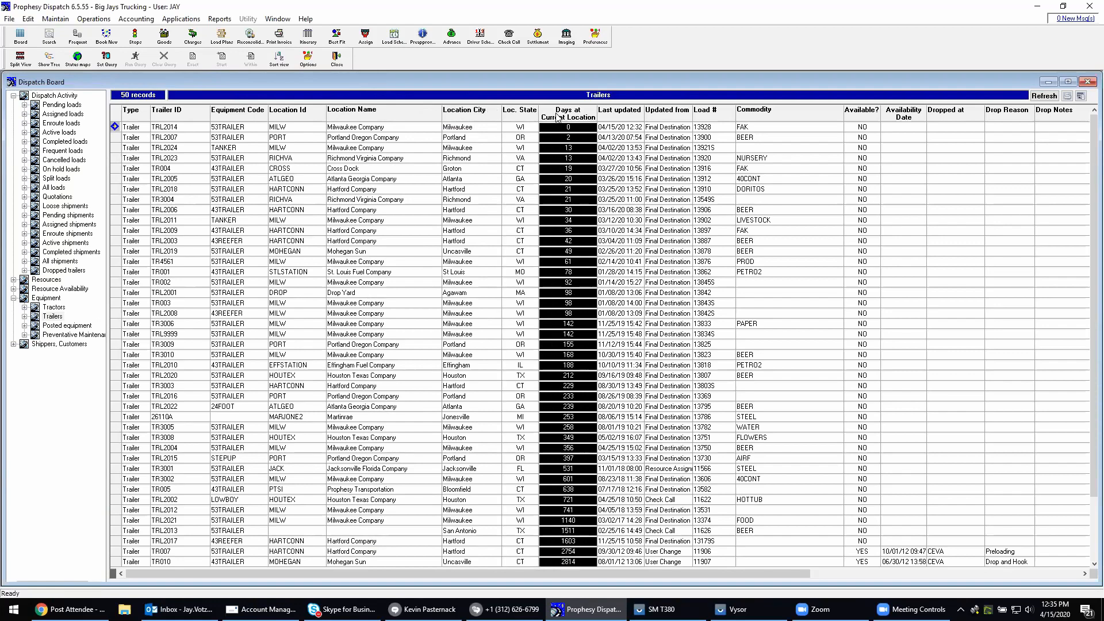
click(619, 115)
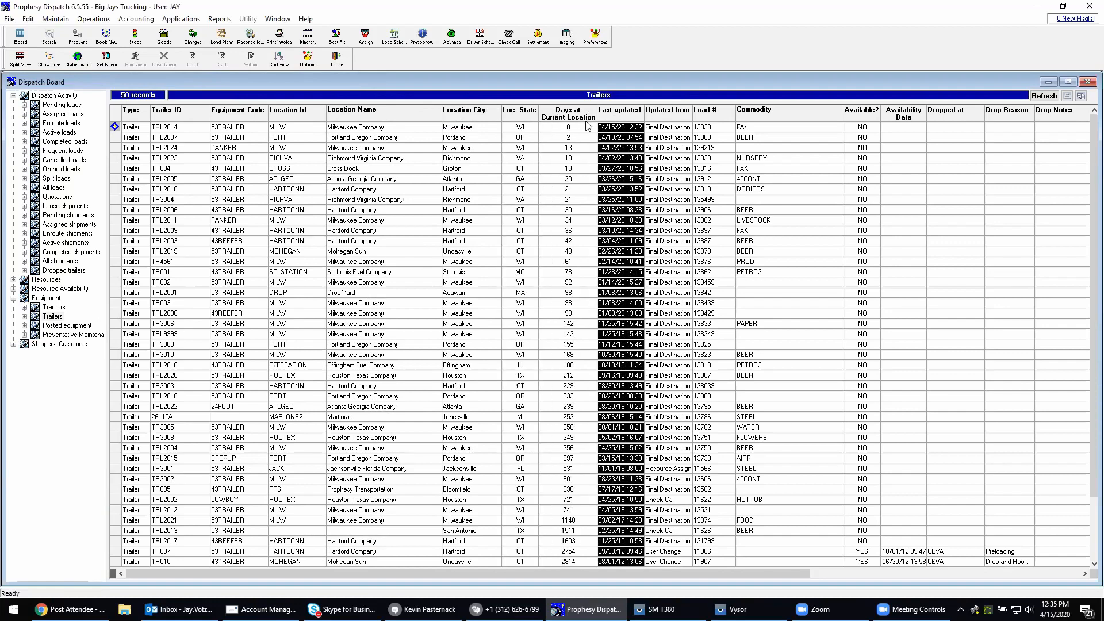